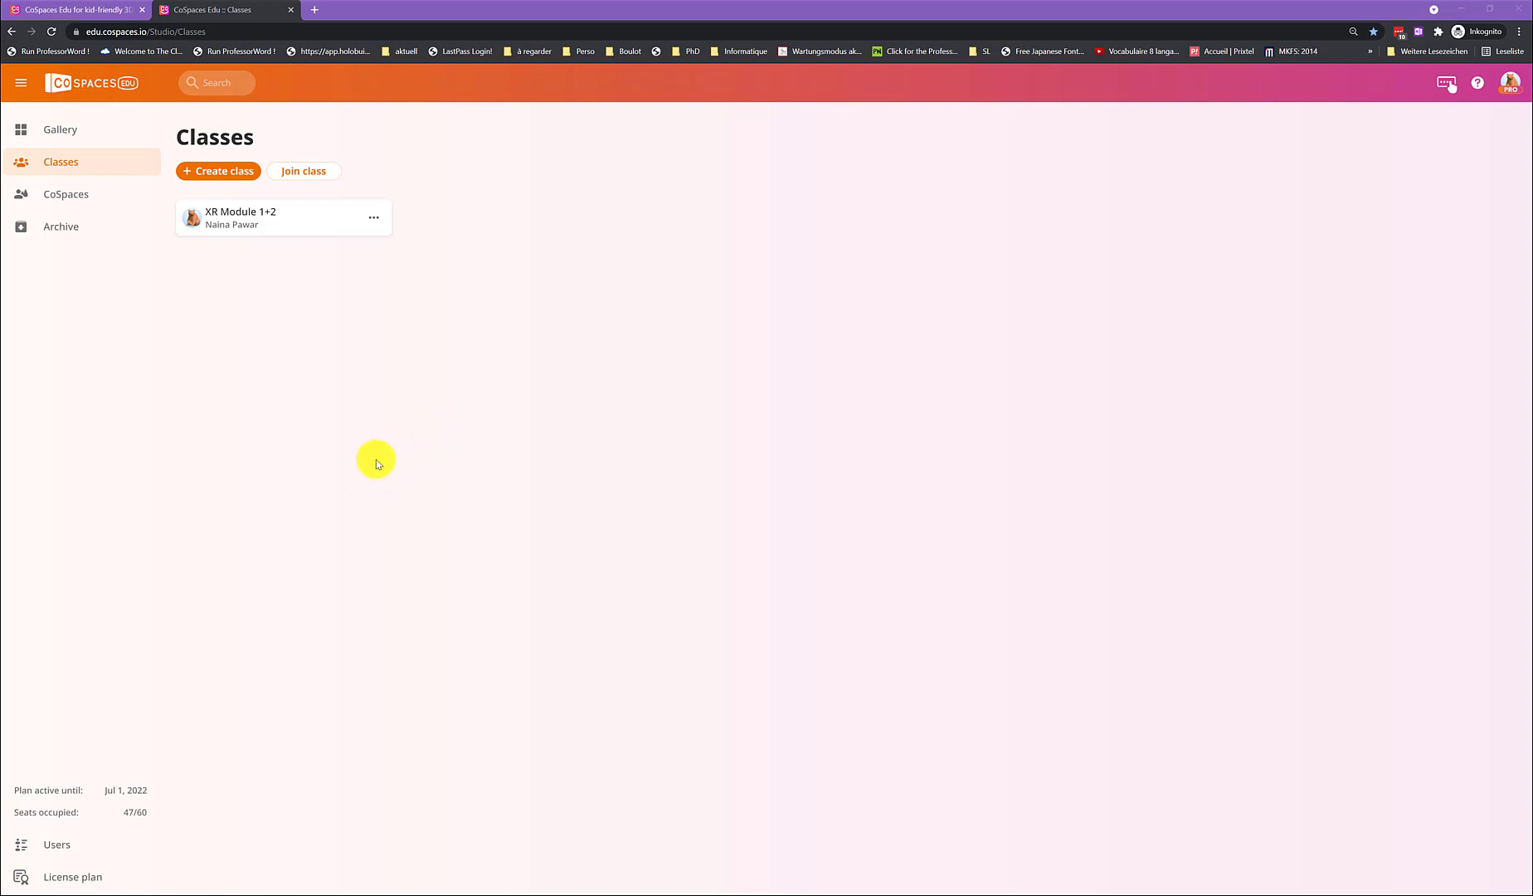
# - Create a new CoSpace from the empty scene template for a 3D environment
pyautogui.click(66, 197)
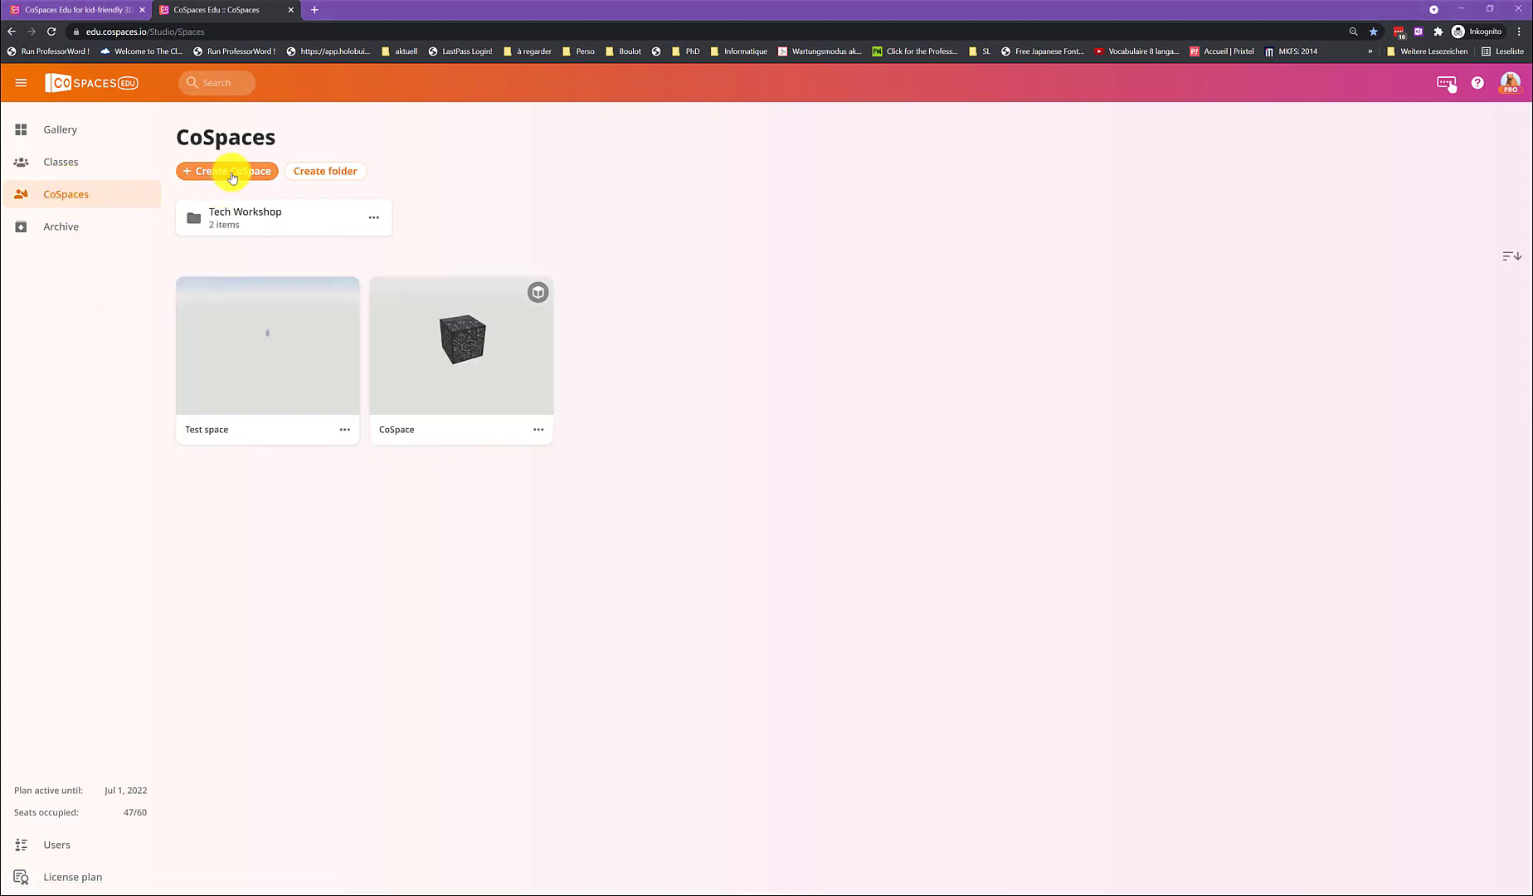
pyautogui.click(232, 175)
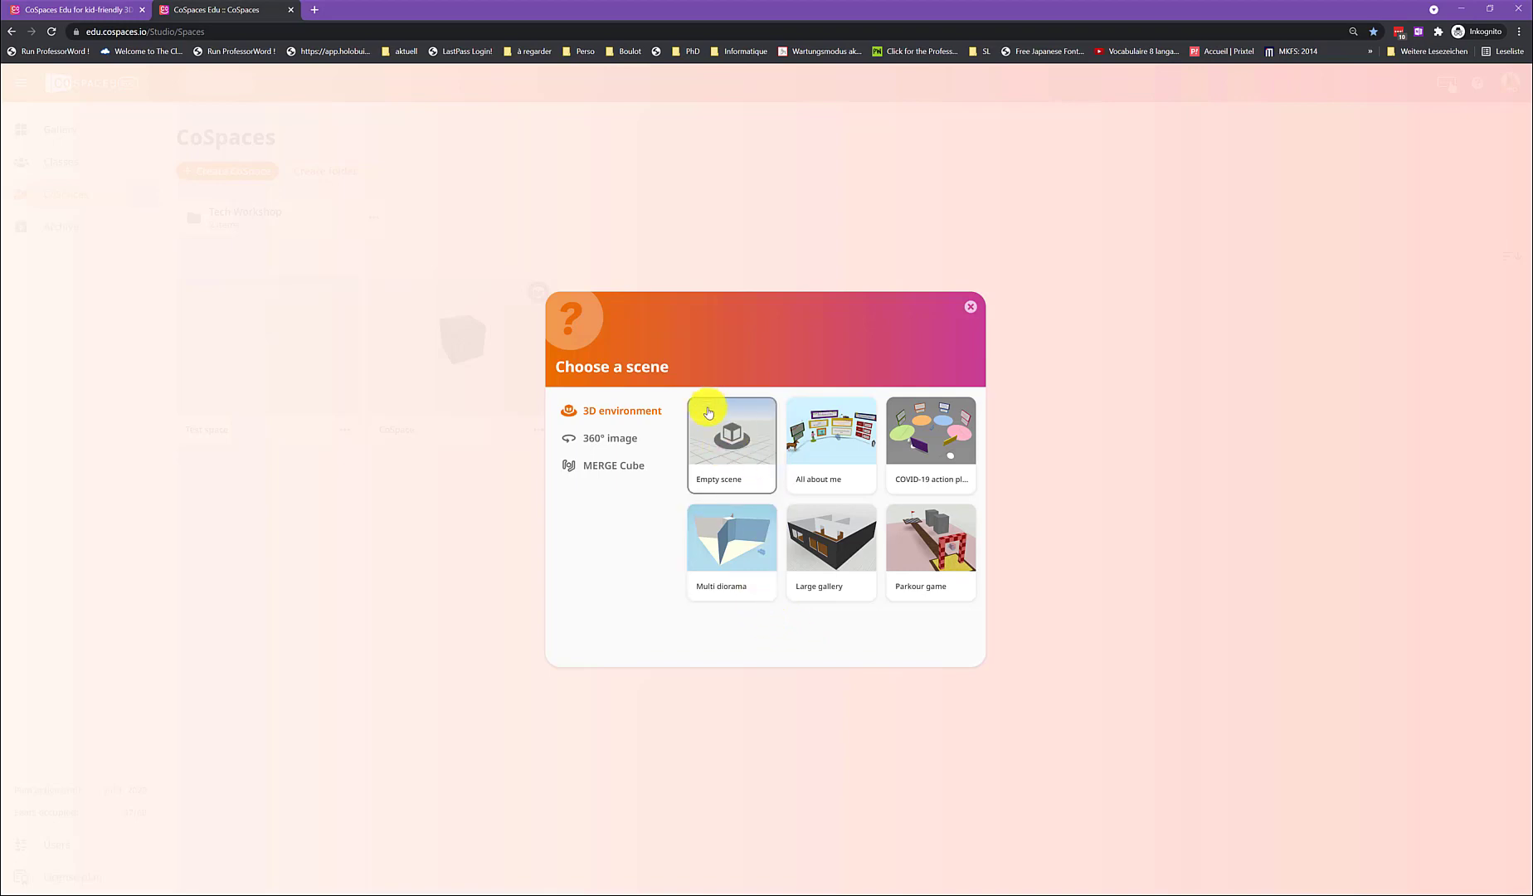
pyautogui.click(727, 438)
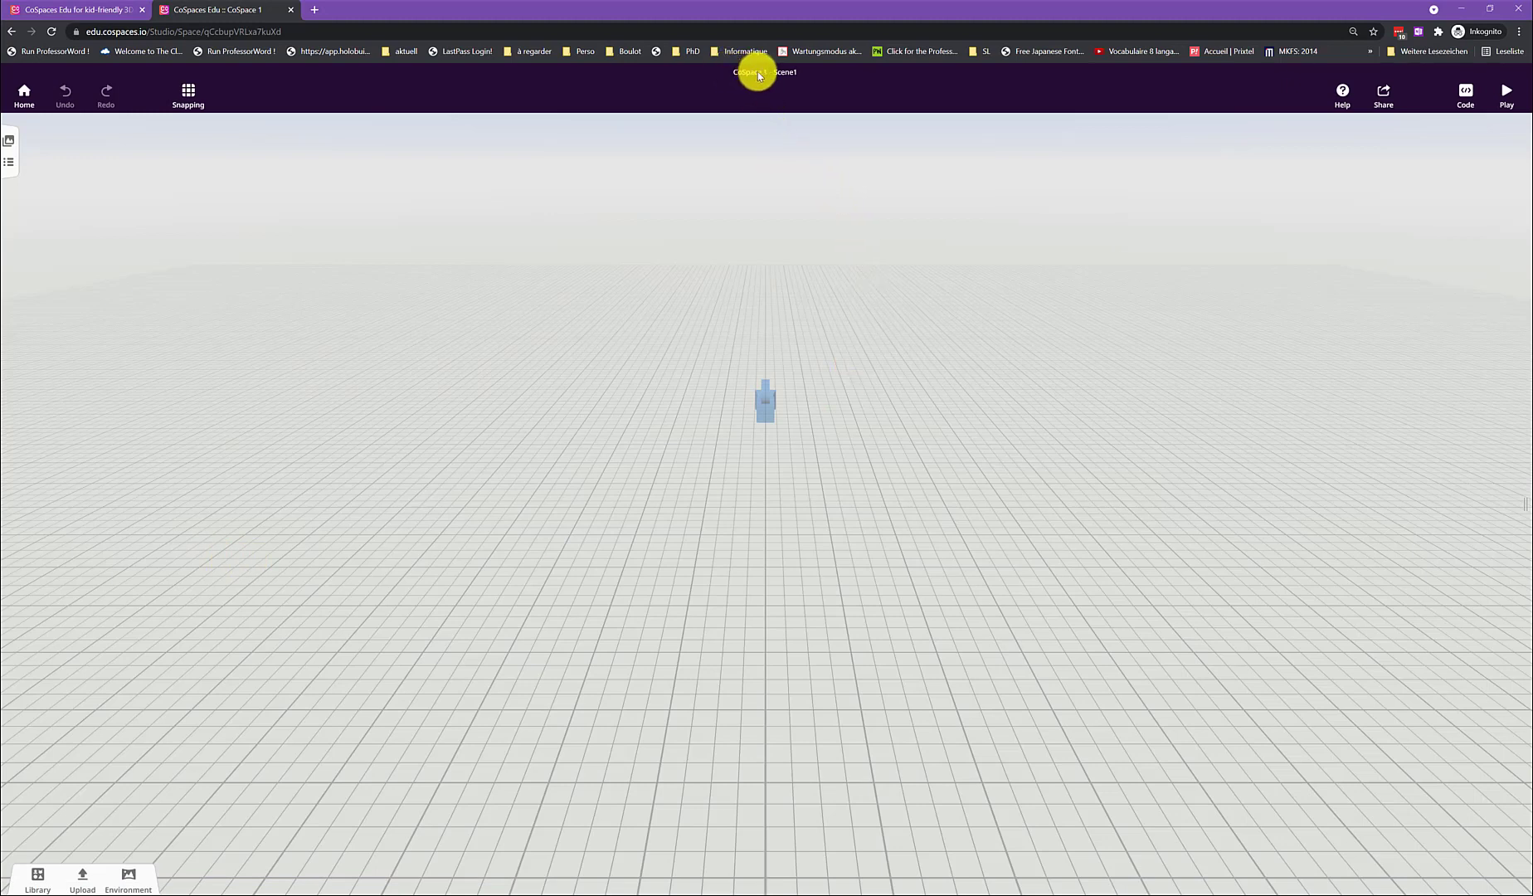
# - Rename the CoSpace as "New name" in the scenes overview
pyautogui.click(10, 142)
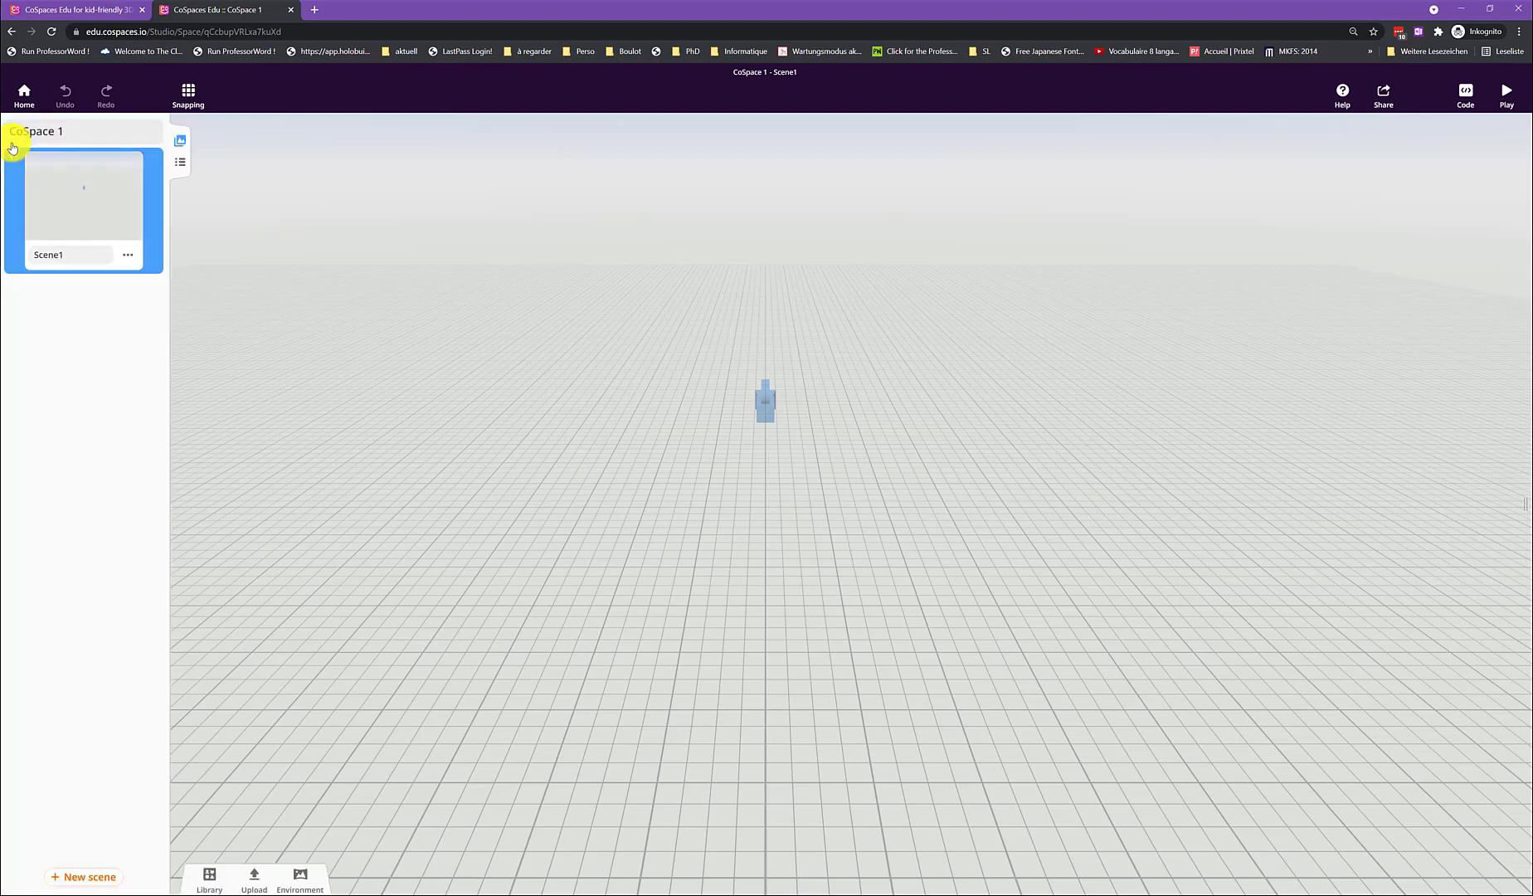
pyautogui.click(52, 133)
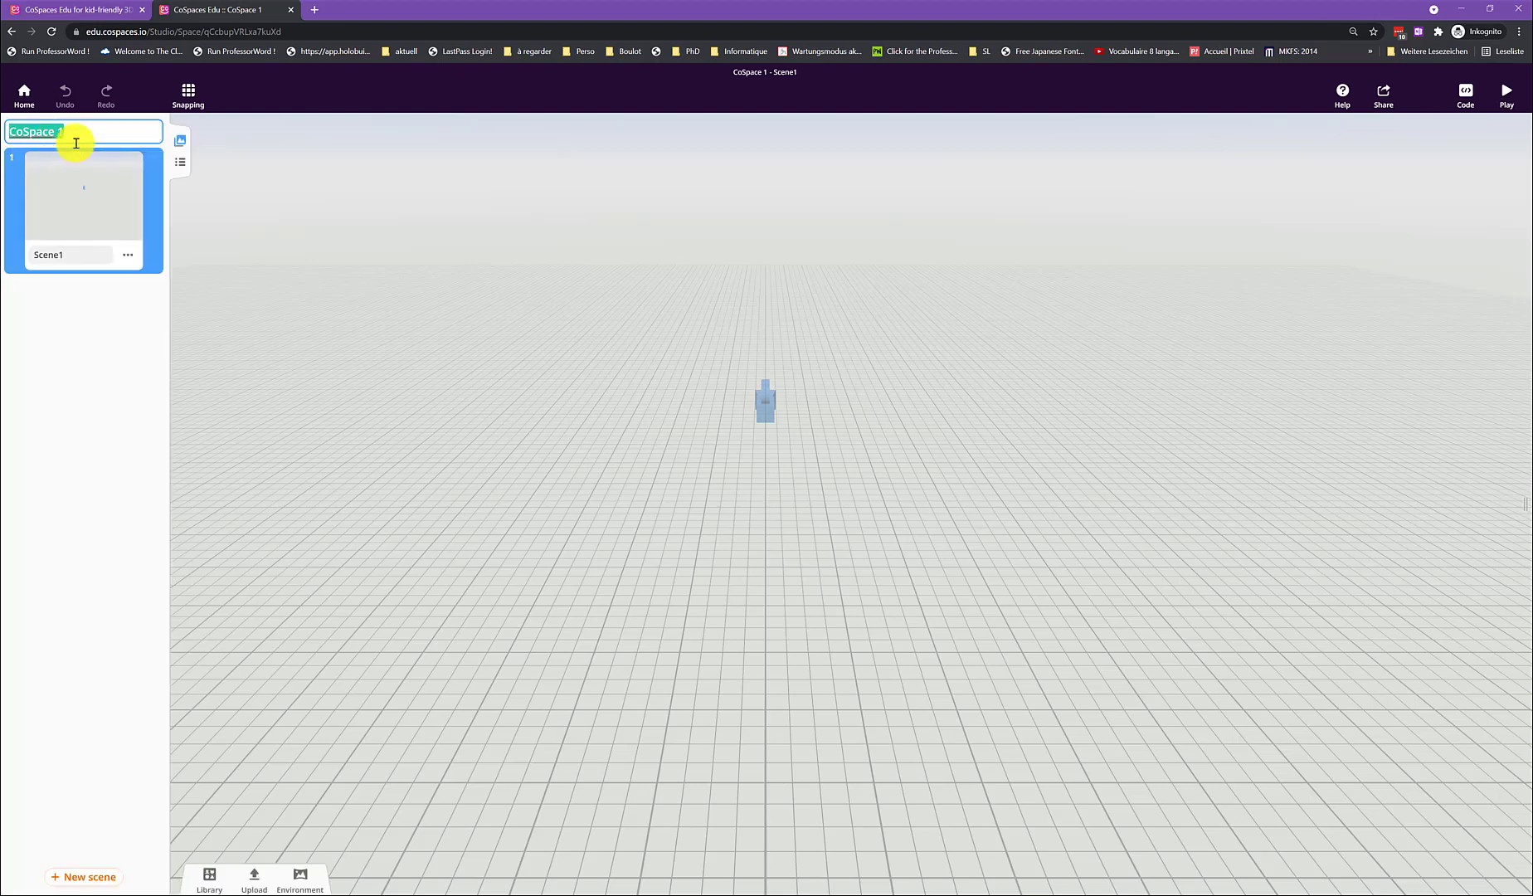
pyautogui.write('New name')
# - Check the rename and duplicate options for Scene1, and close the scenes overview
pyautogui.click(76, 256)
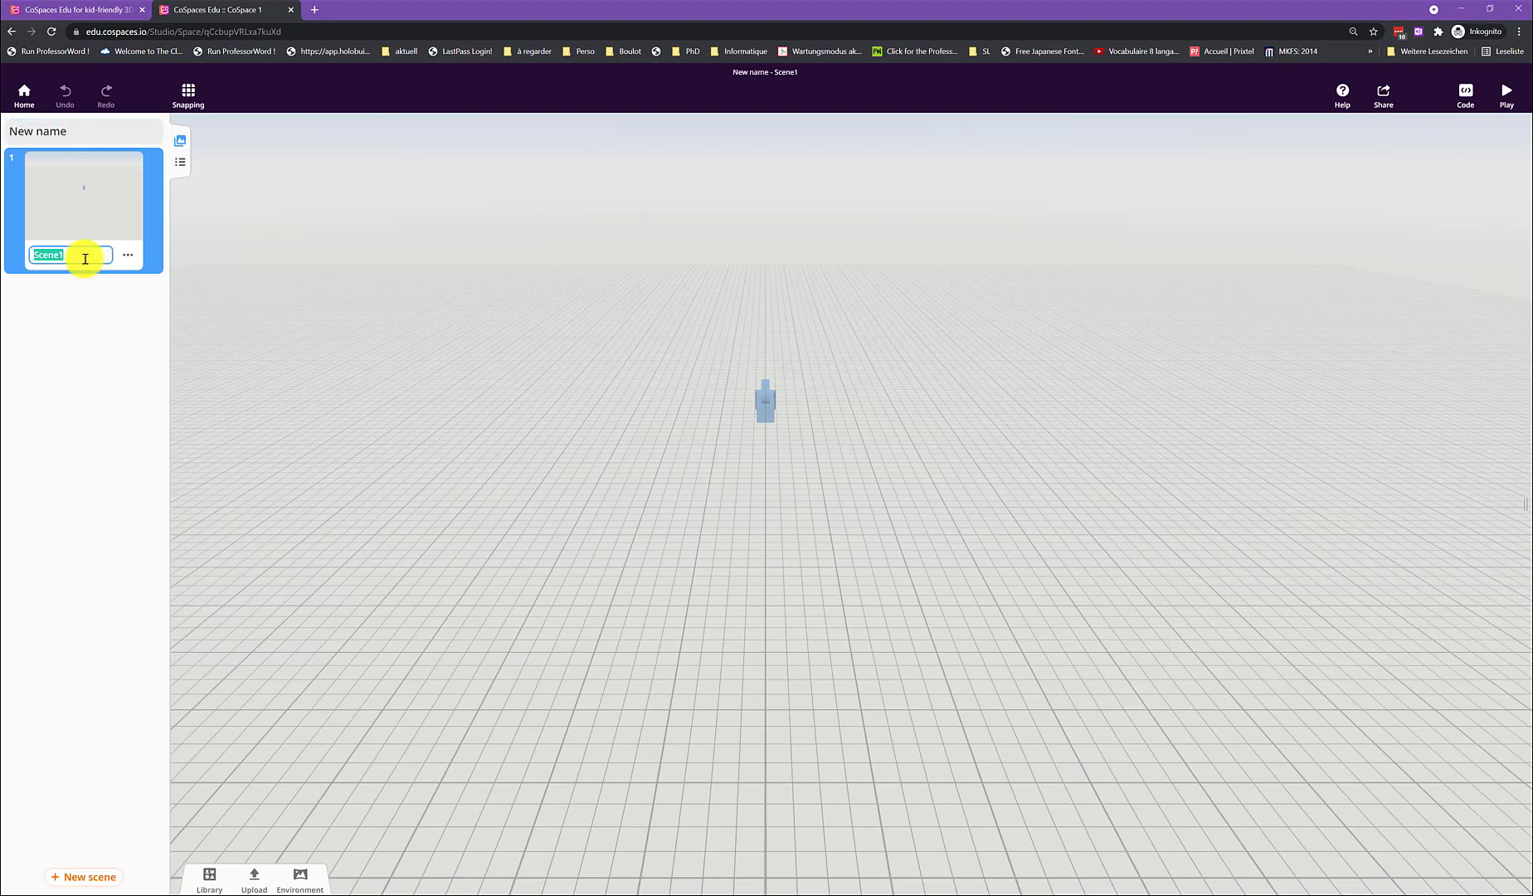
pyautogui.click(127, 255)
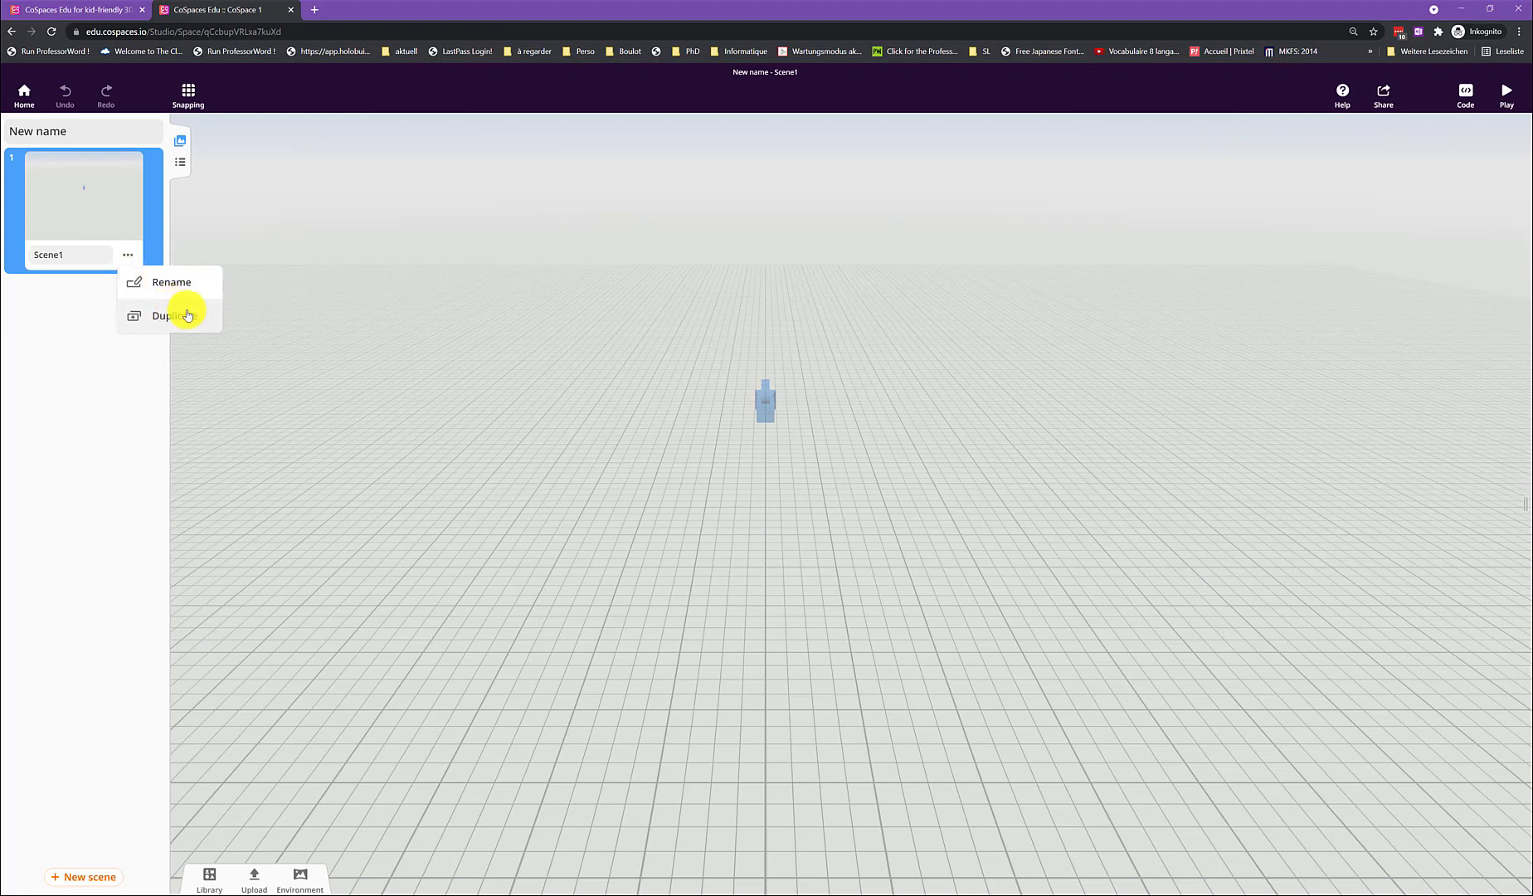
pyautogui.click(88, 443)
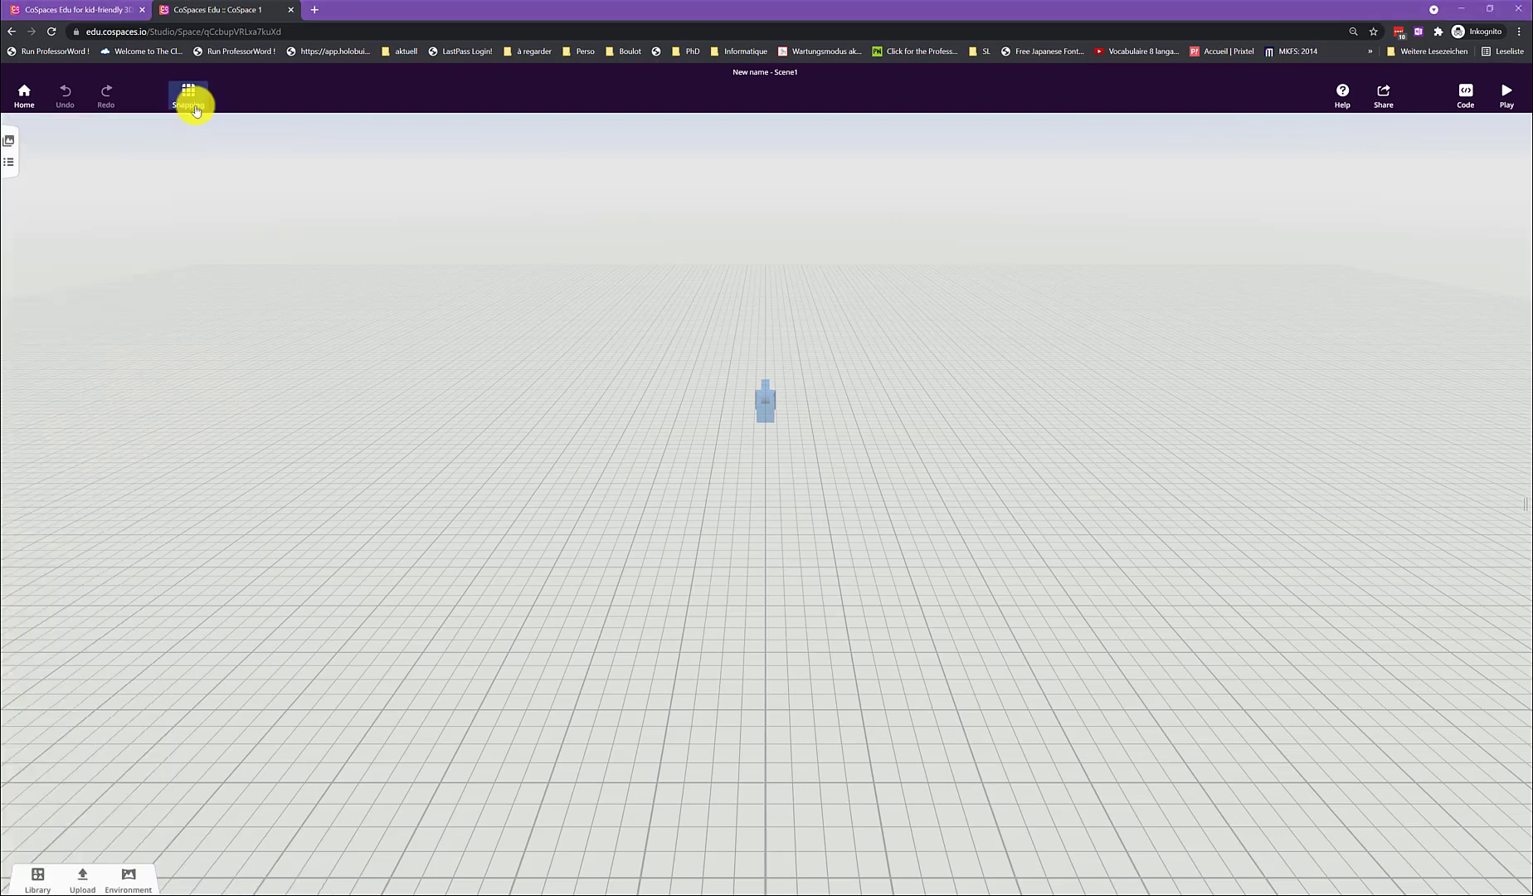
# - Try the grid snapping sizes 0.1, 0.05, 0.5 and 1.0, and set snapping back to 0.25
pyautogui.click(196, 107)
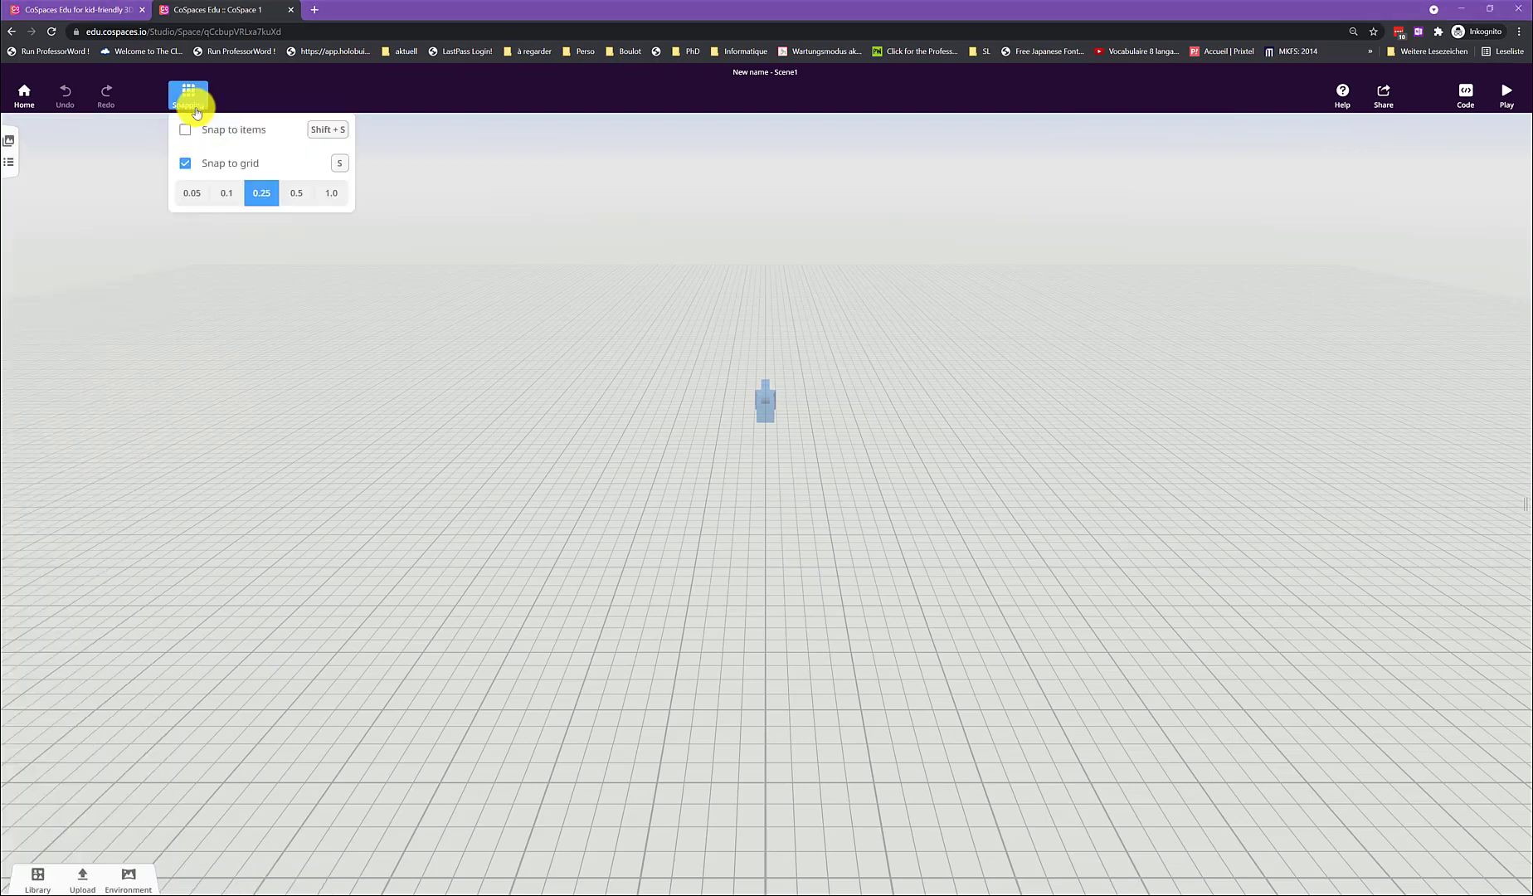
pyautogui.click(232, 196)
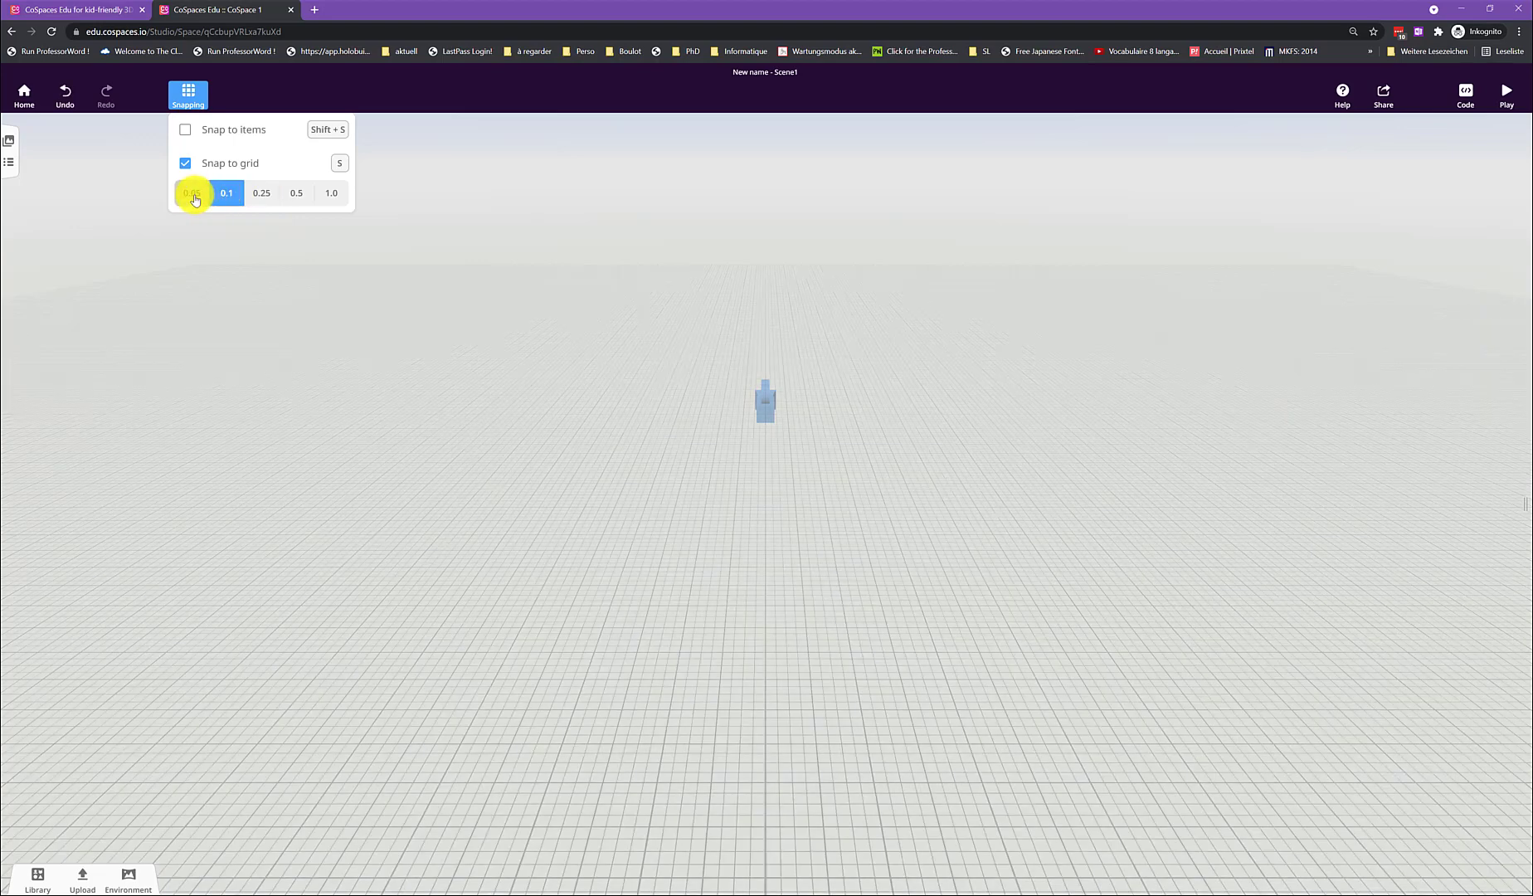
pyautogui.click(192, 196)
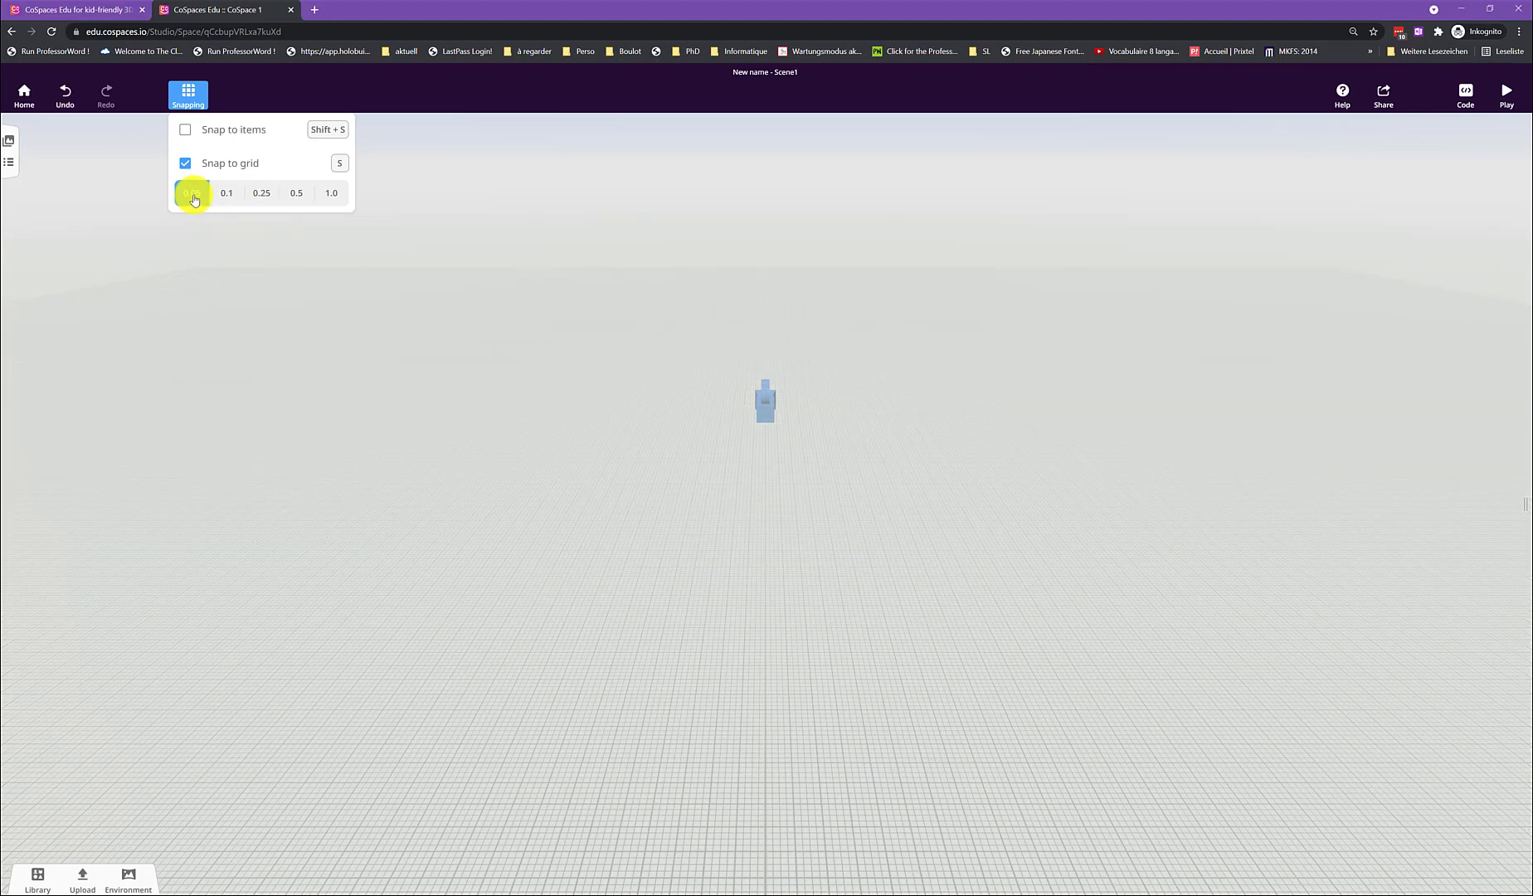
pyautogui.click(307, 197)
pyautogui.click(334, 201)
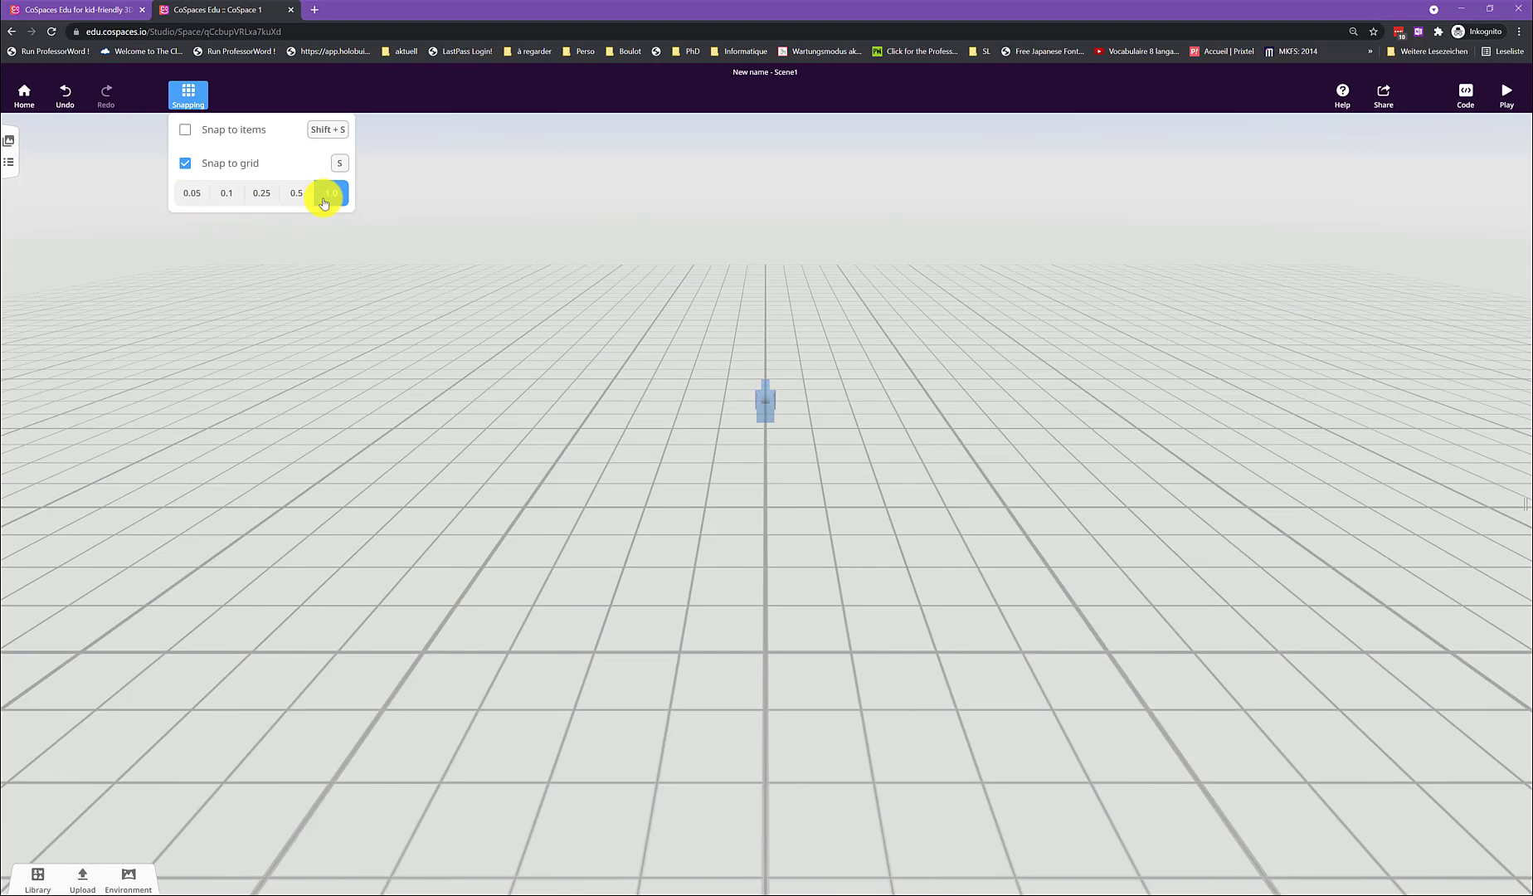
pyautogui.click(263, 196)
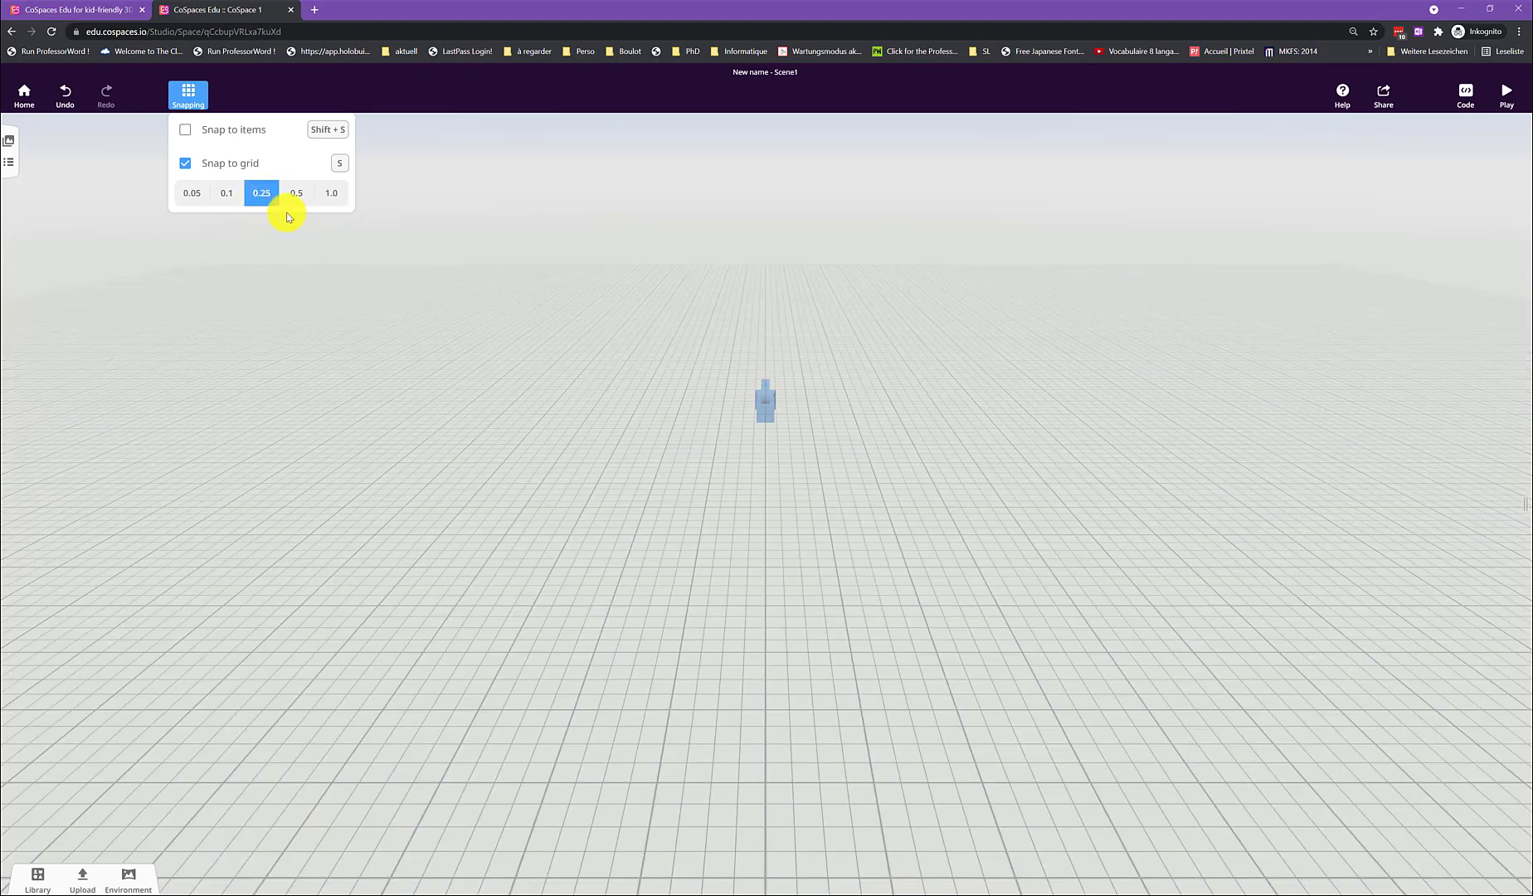
pyautogui.click(193, 92)
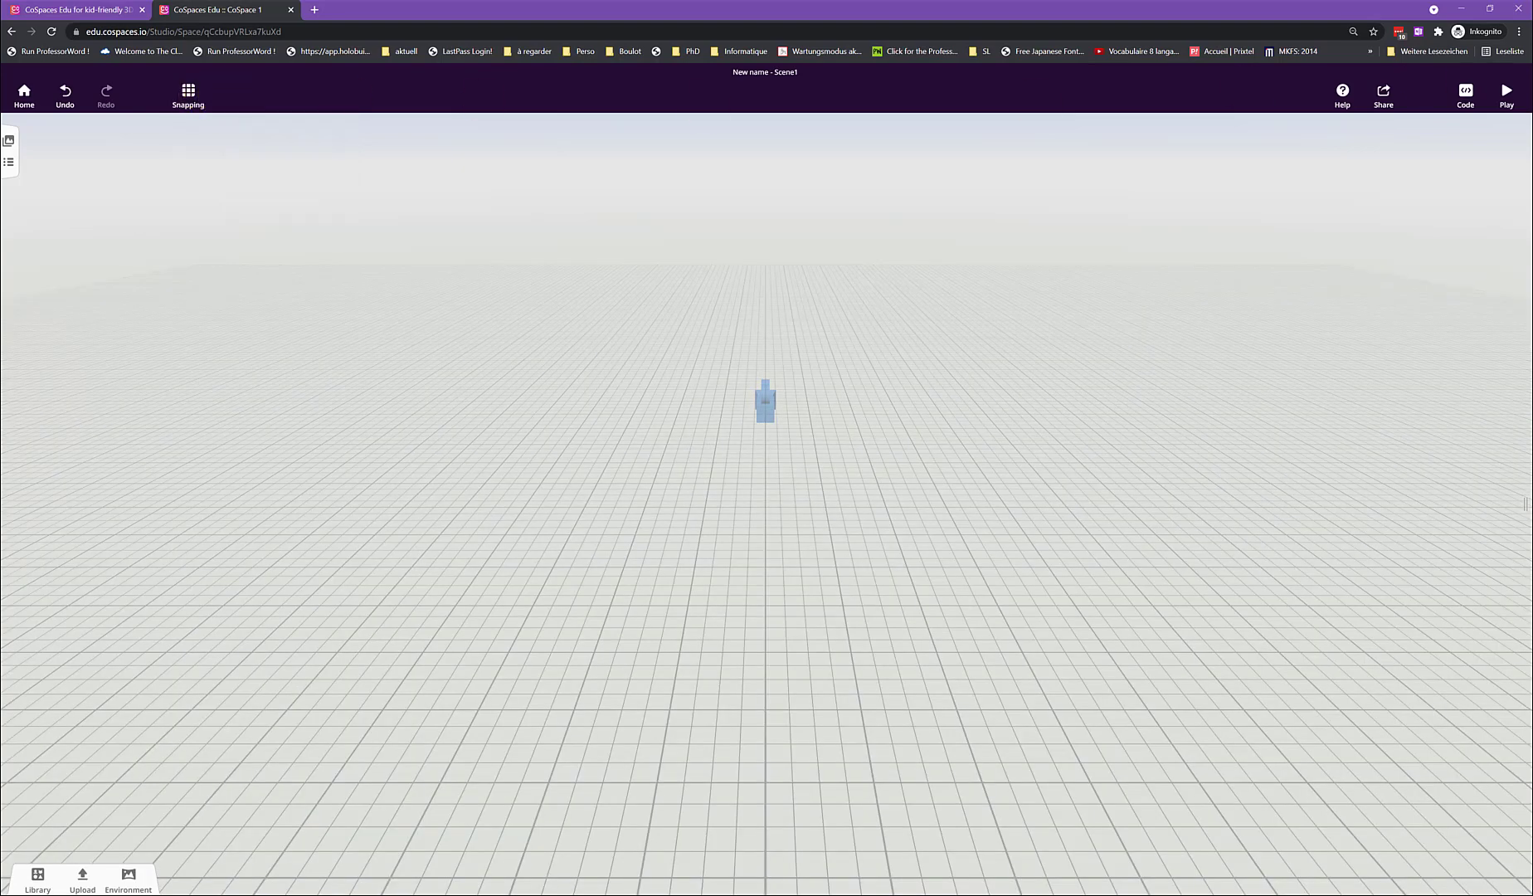
# - Look at which help resources are offered for the editor
pyautogui.click(1343, 96)
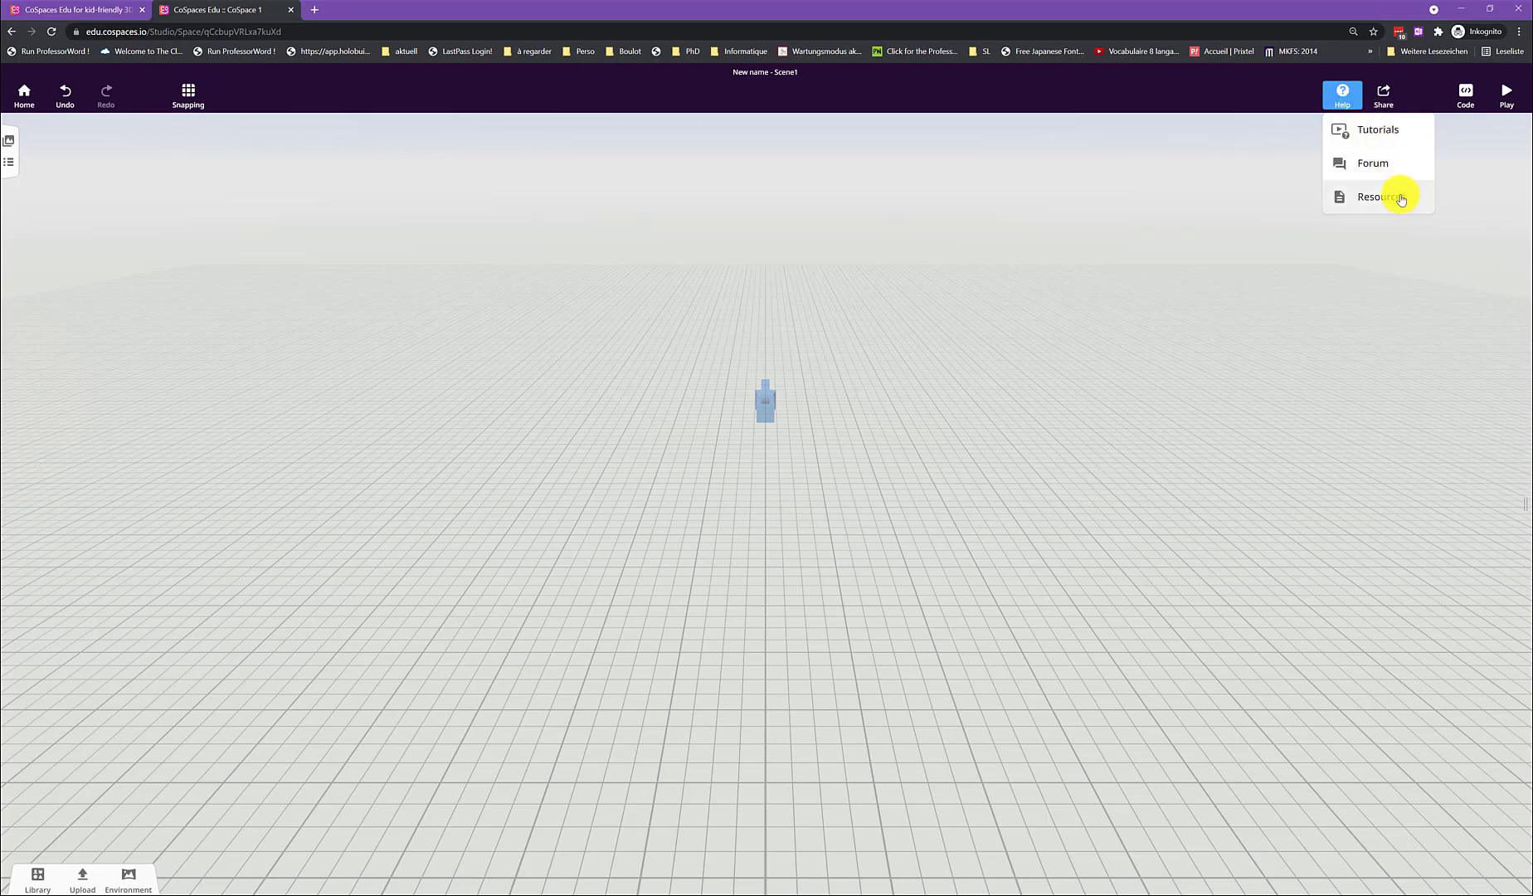
pyautogui.click(1356, 104)
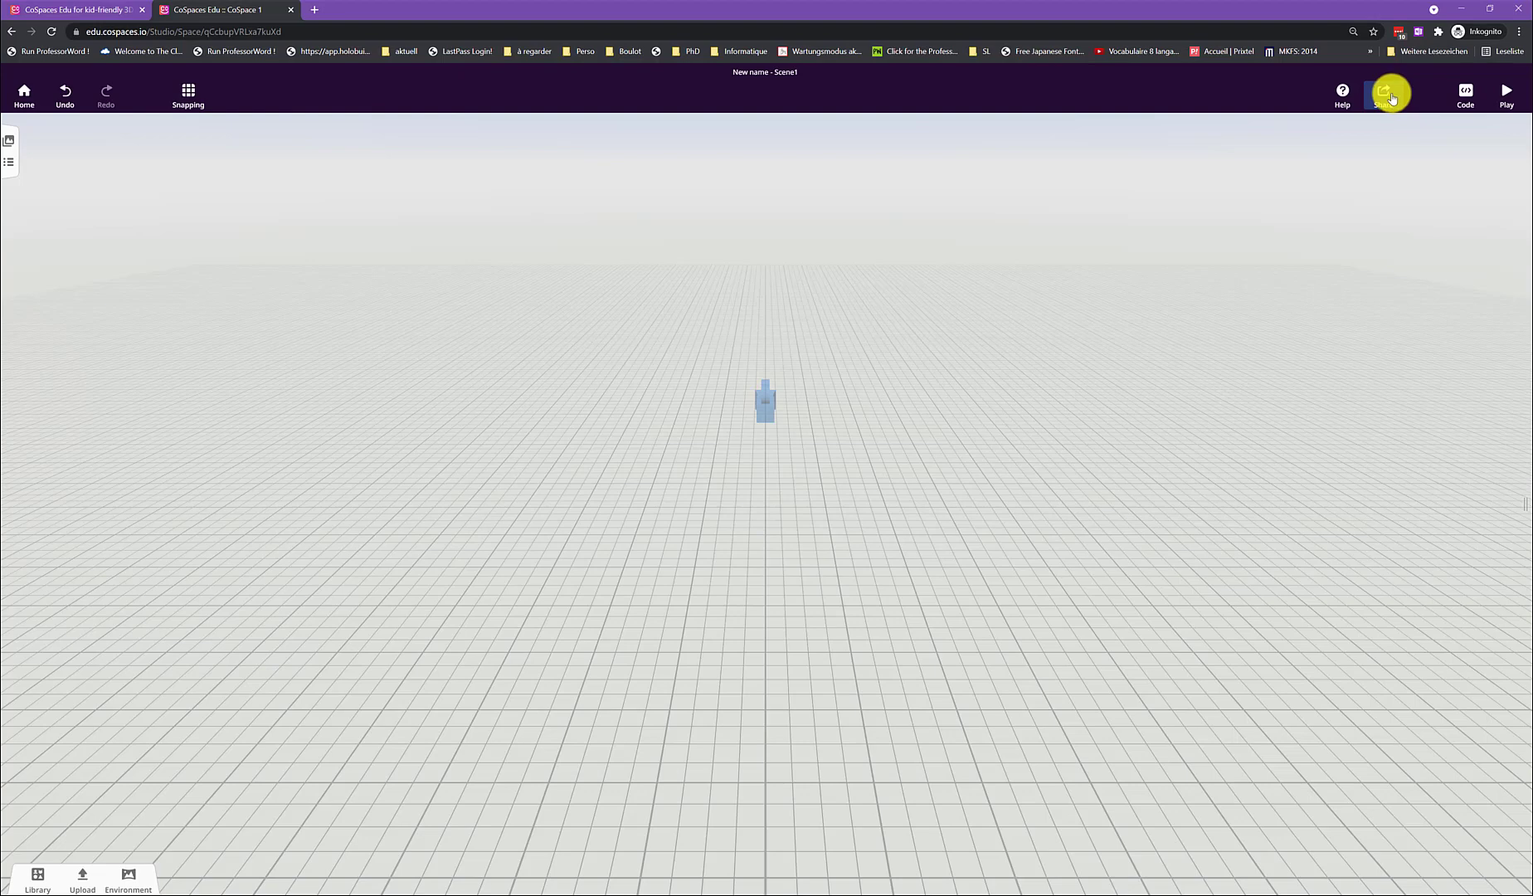
# - Add a CoBlocks script to the scene in the code editor, keeping its default name
pyautogui.click(1468, 96)
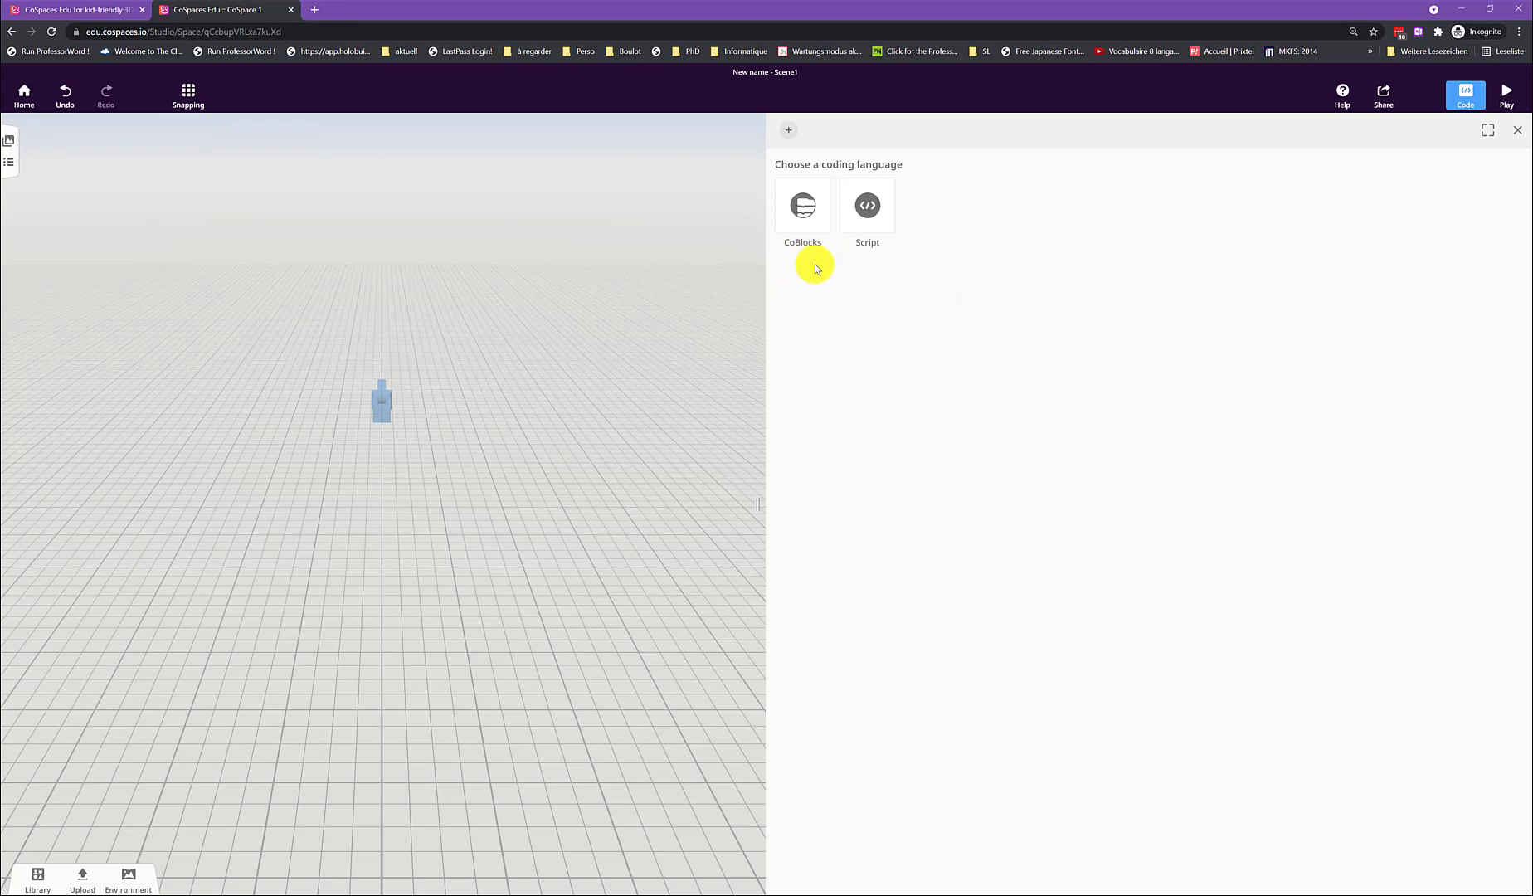
pyautogui.click(803, 205)
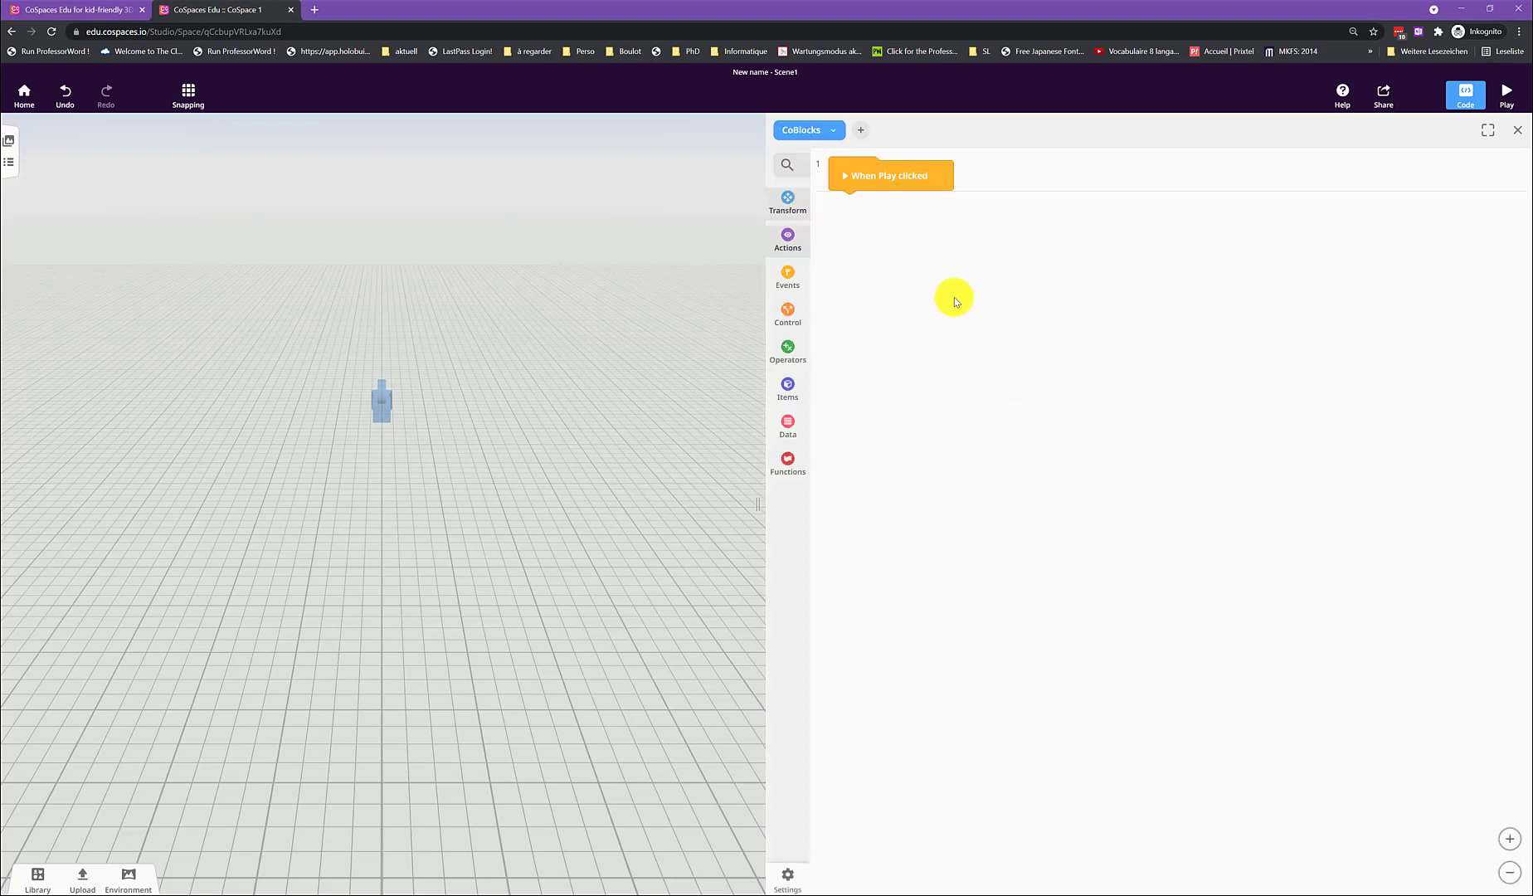
pyautogui.doubleClick(804, 130)
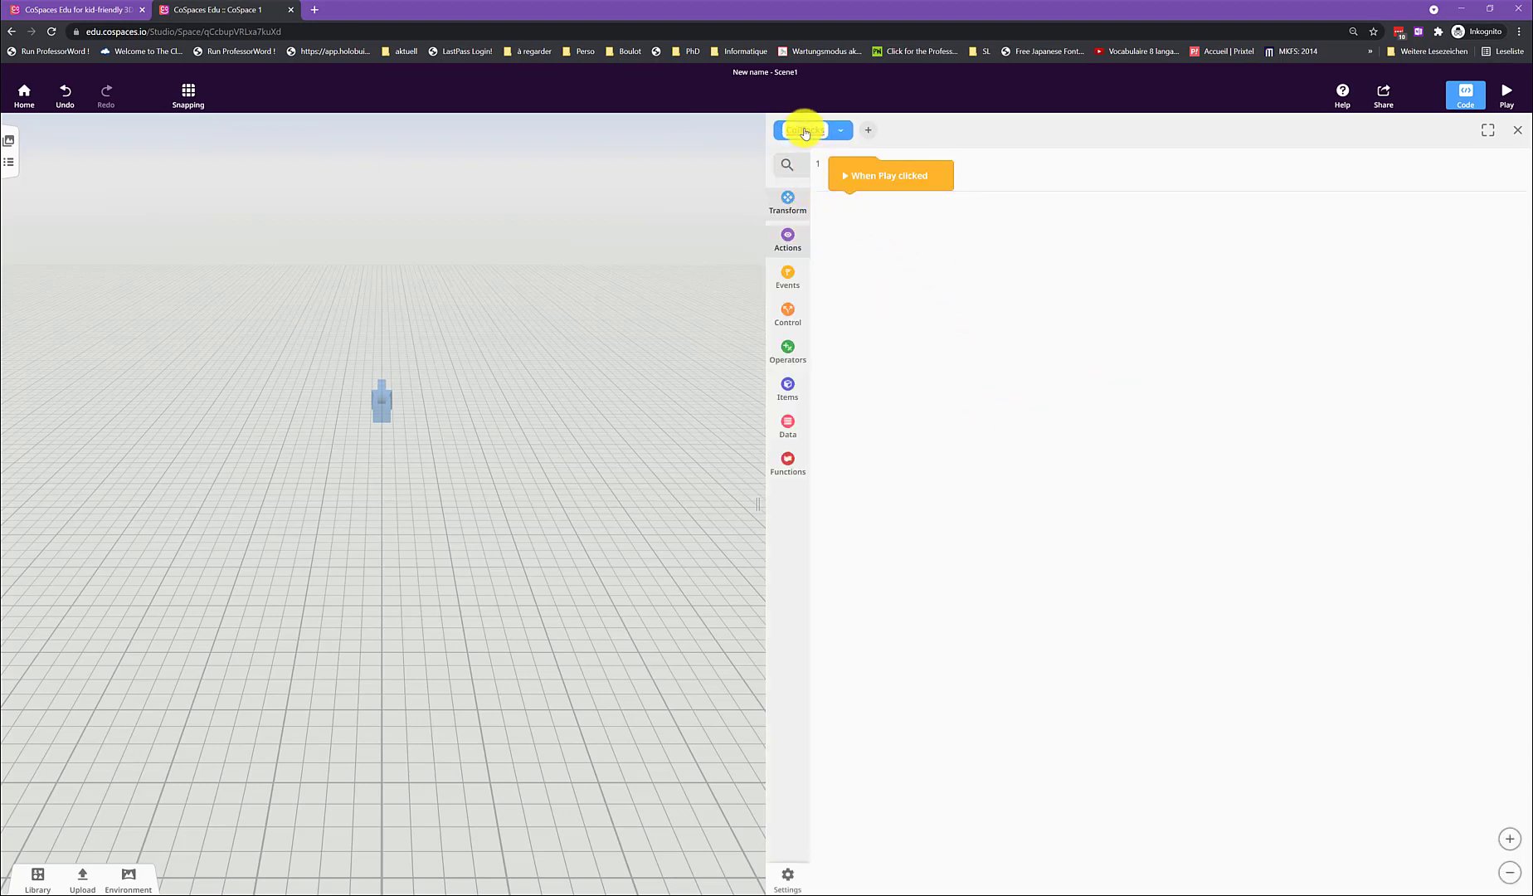
pyautogui.click(868, 132)
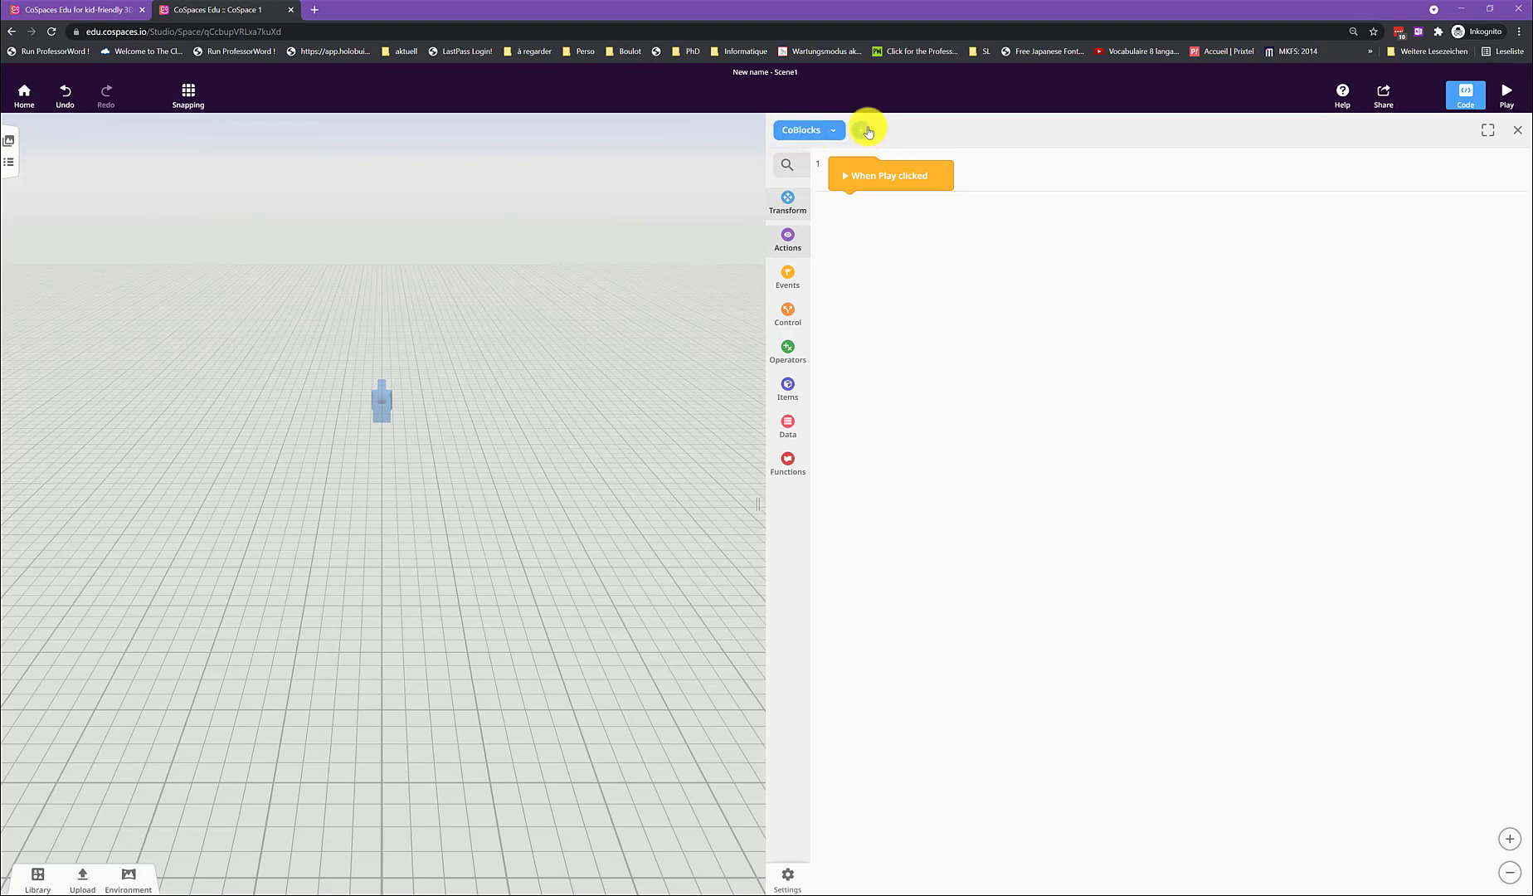
pyautogui.click(940, 410)
# - Attach a "think Hm... for 2 seconds" action block under When Play clicked and check its item choices
pyautogui.click(790, 240)
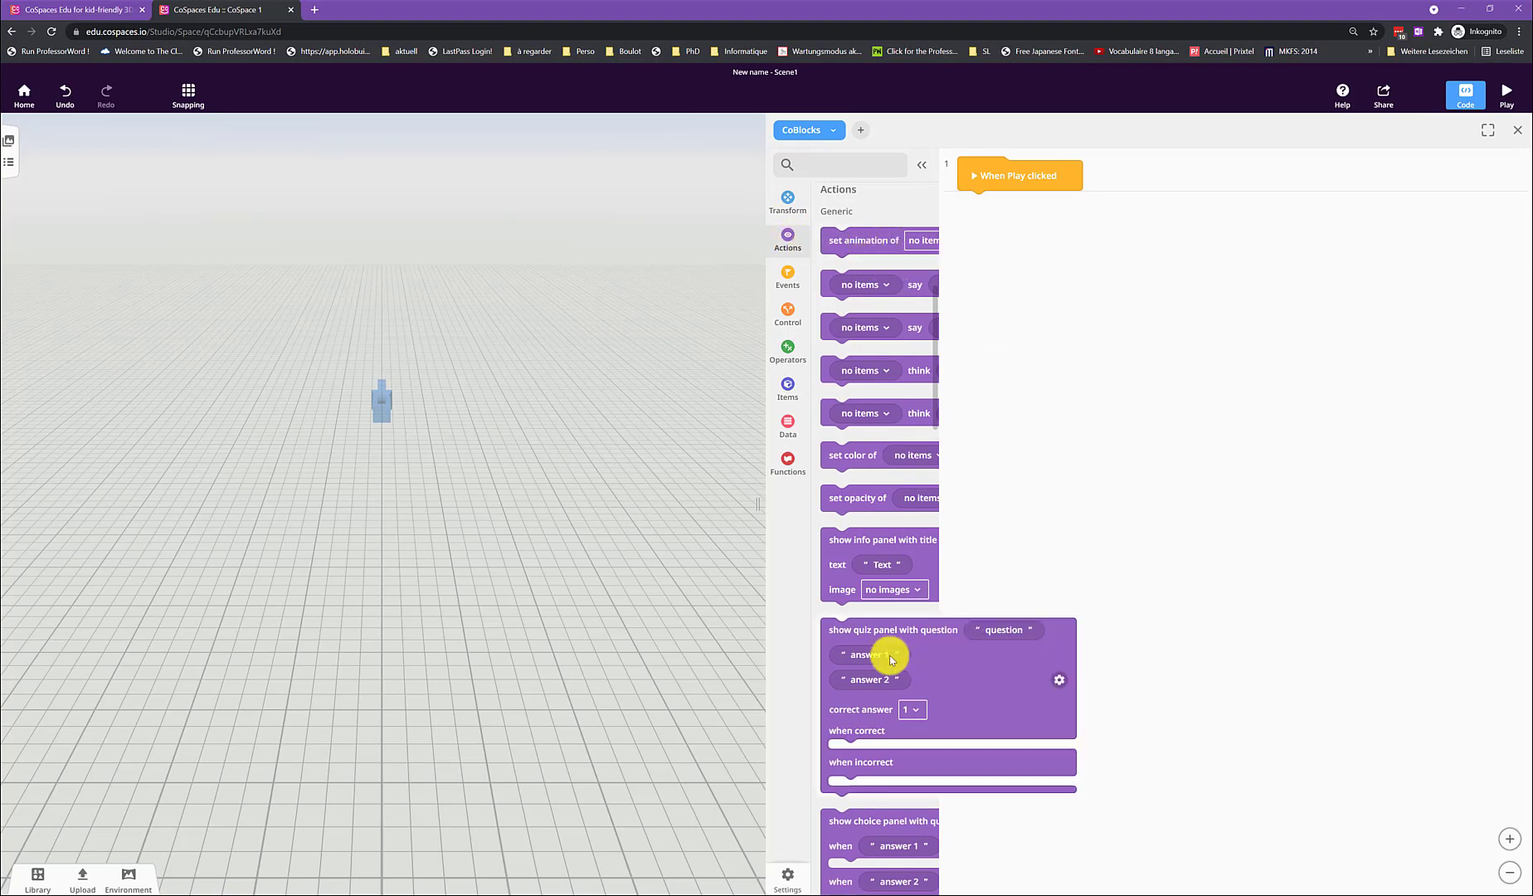
pyautogui.moveTo(826, 409); pyautogui.dragTo(967, 210)
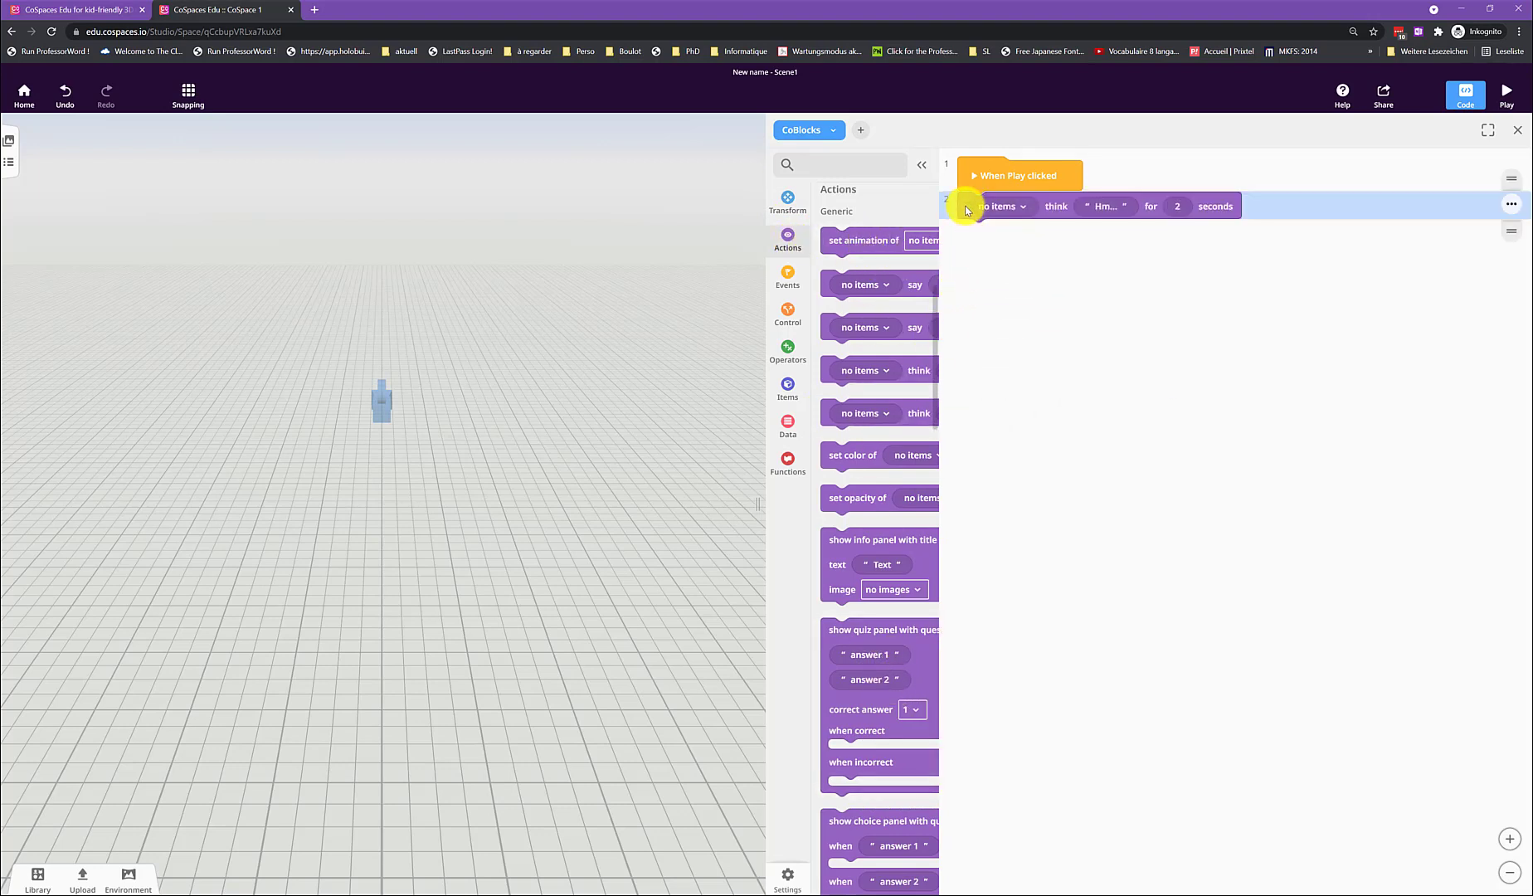
pyautogui.click(1018, 207)
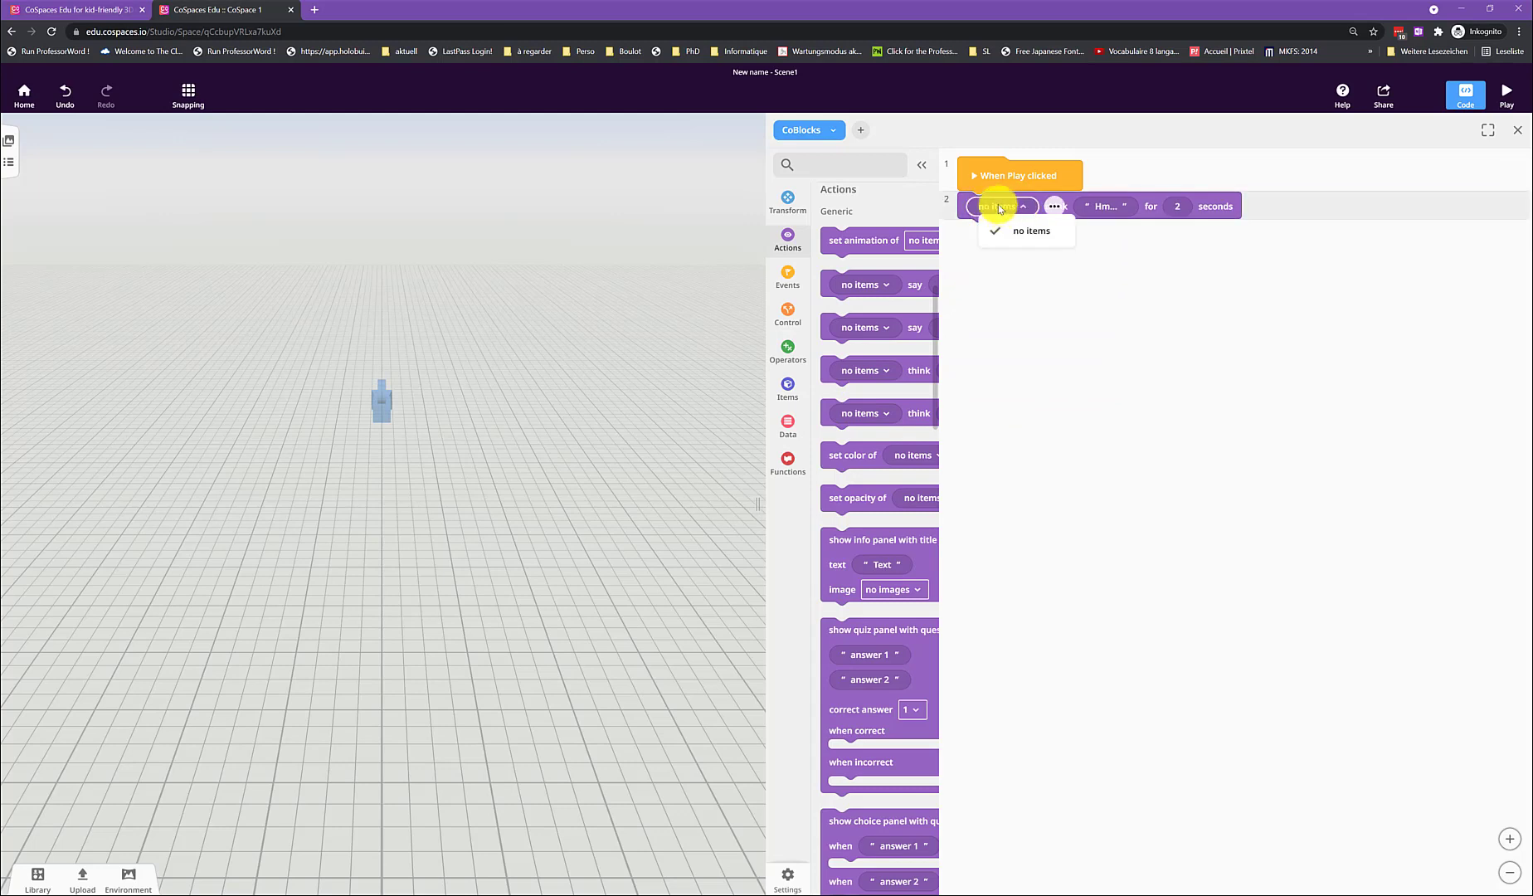
pyautogui.click(999, 207)
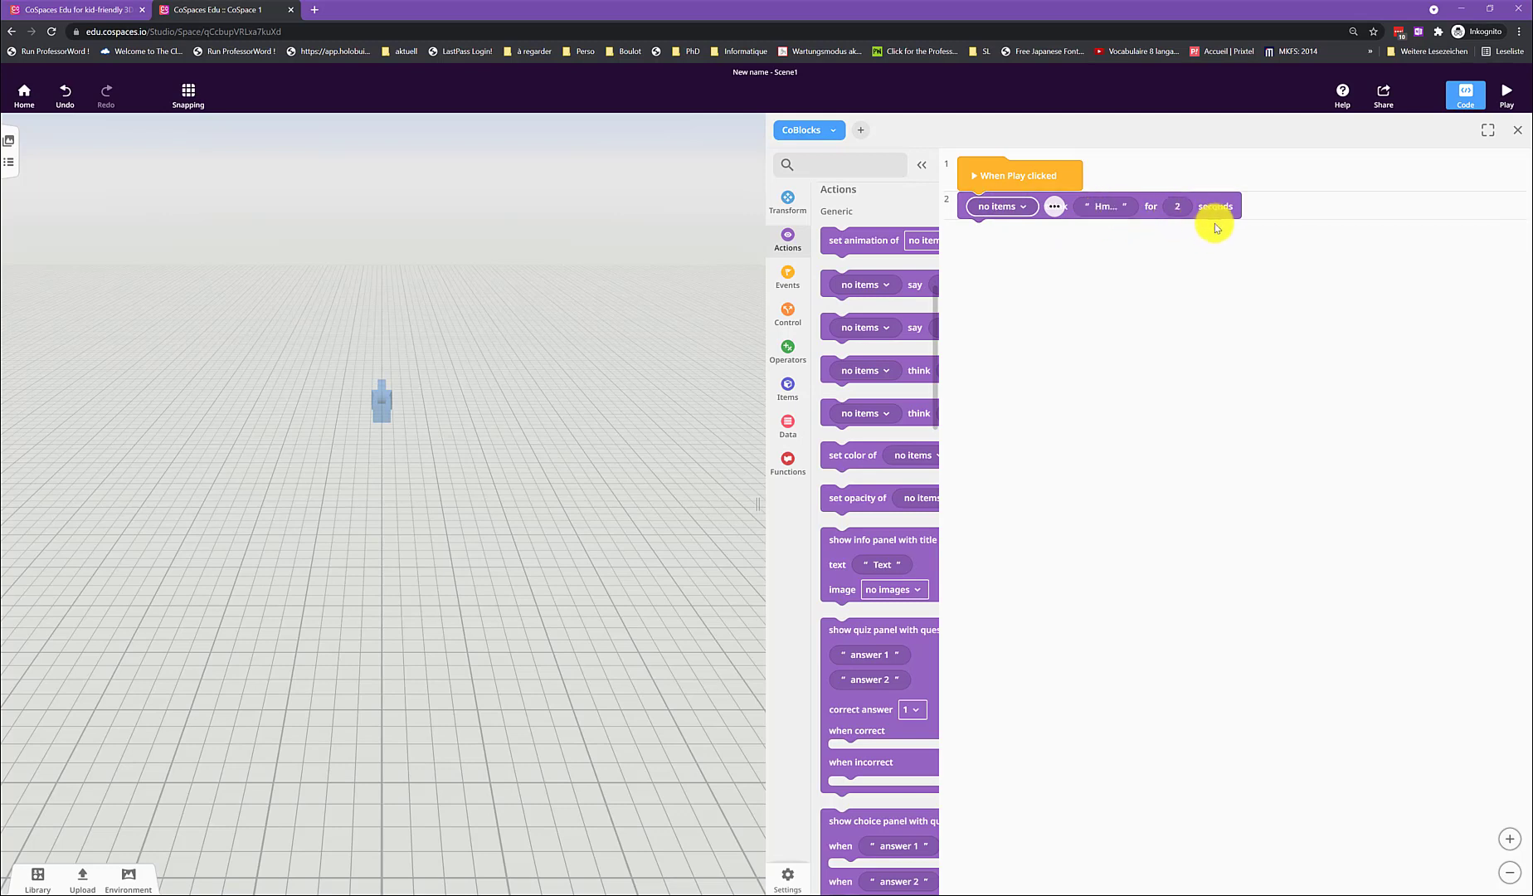
# - Switch the block set to Advanced CoBlocks and close the code editor
pyautogui.click(788, 876)
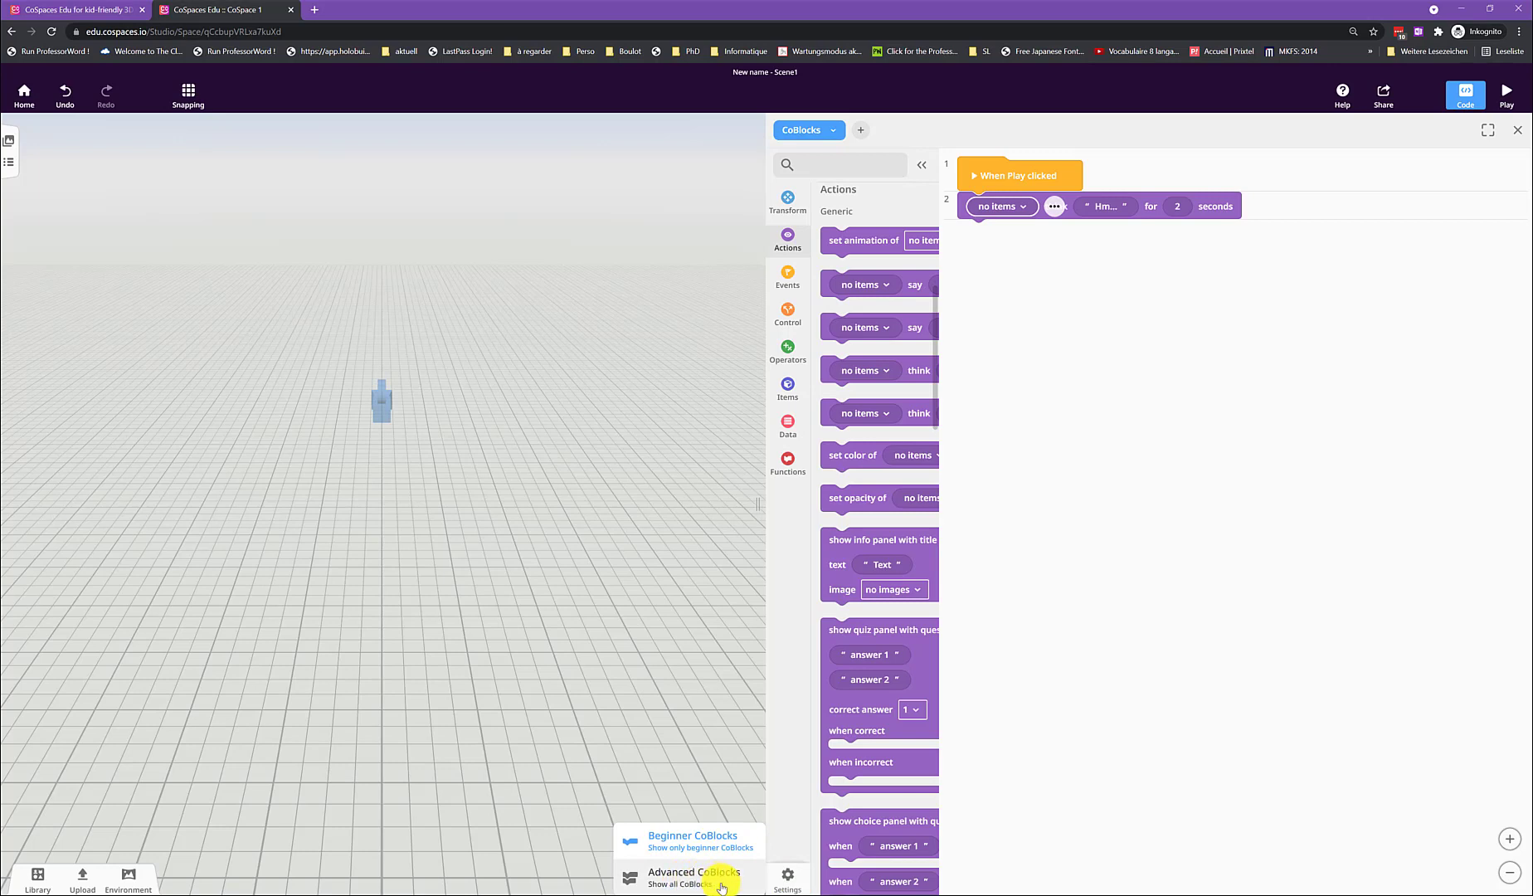
pyautogui.click(685, 881)
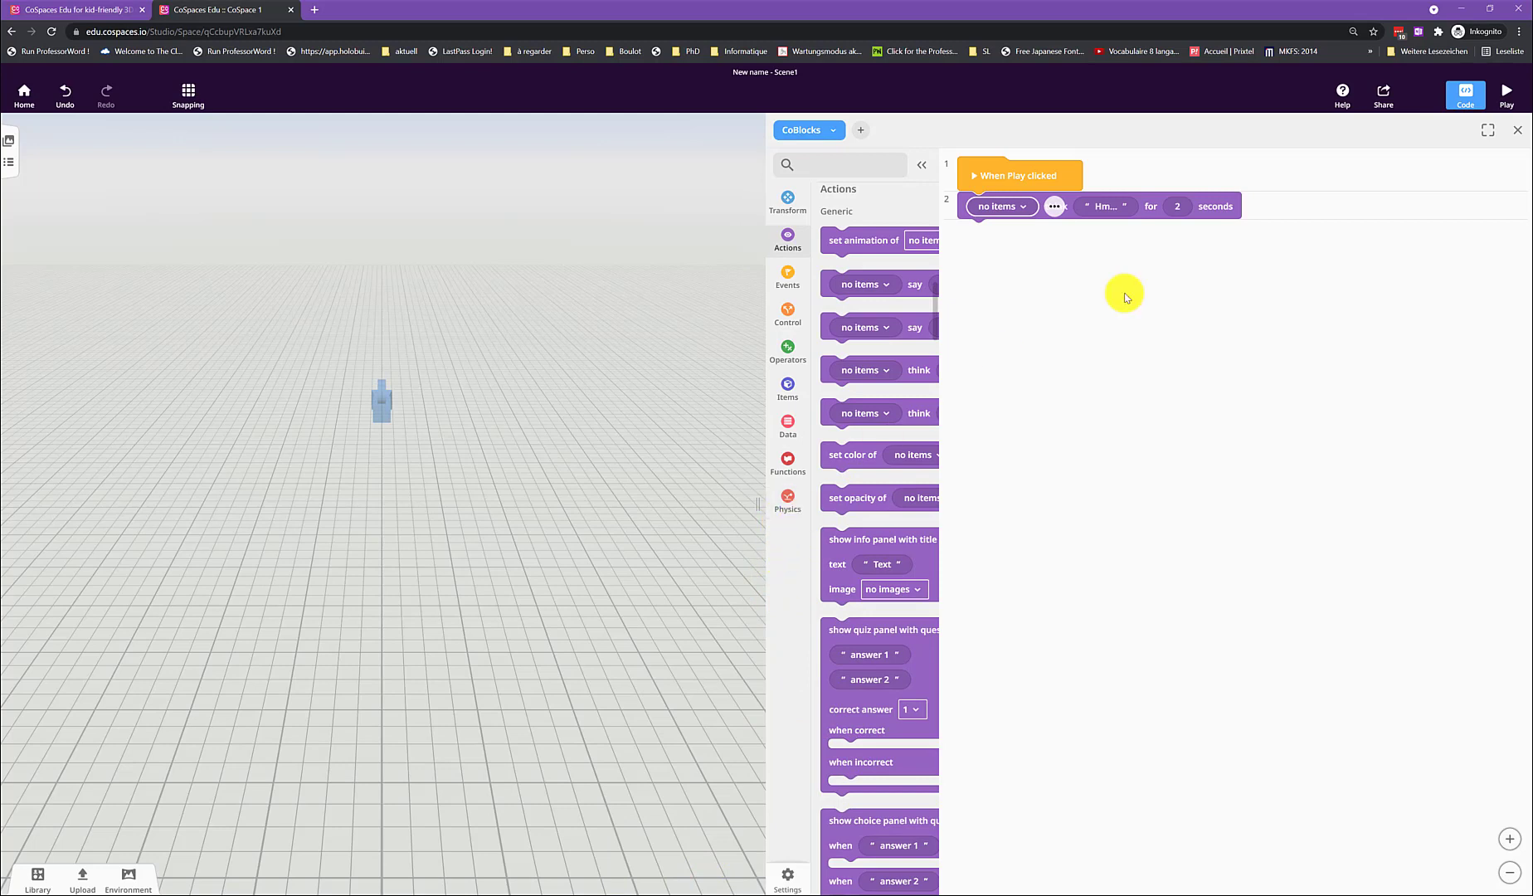
pyautogui.click(1470, 97)
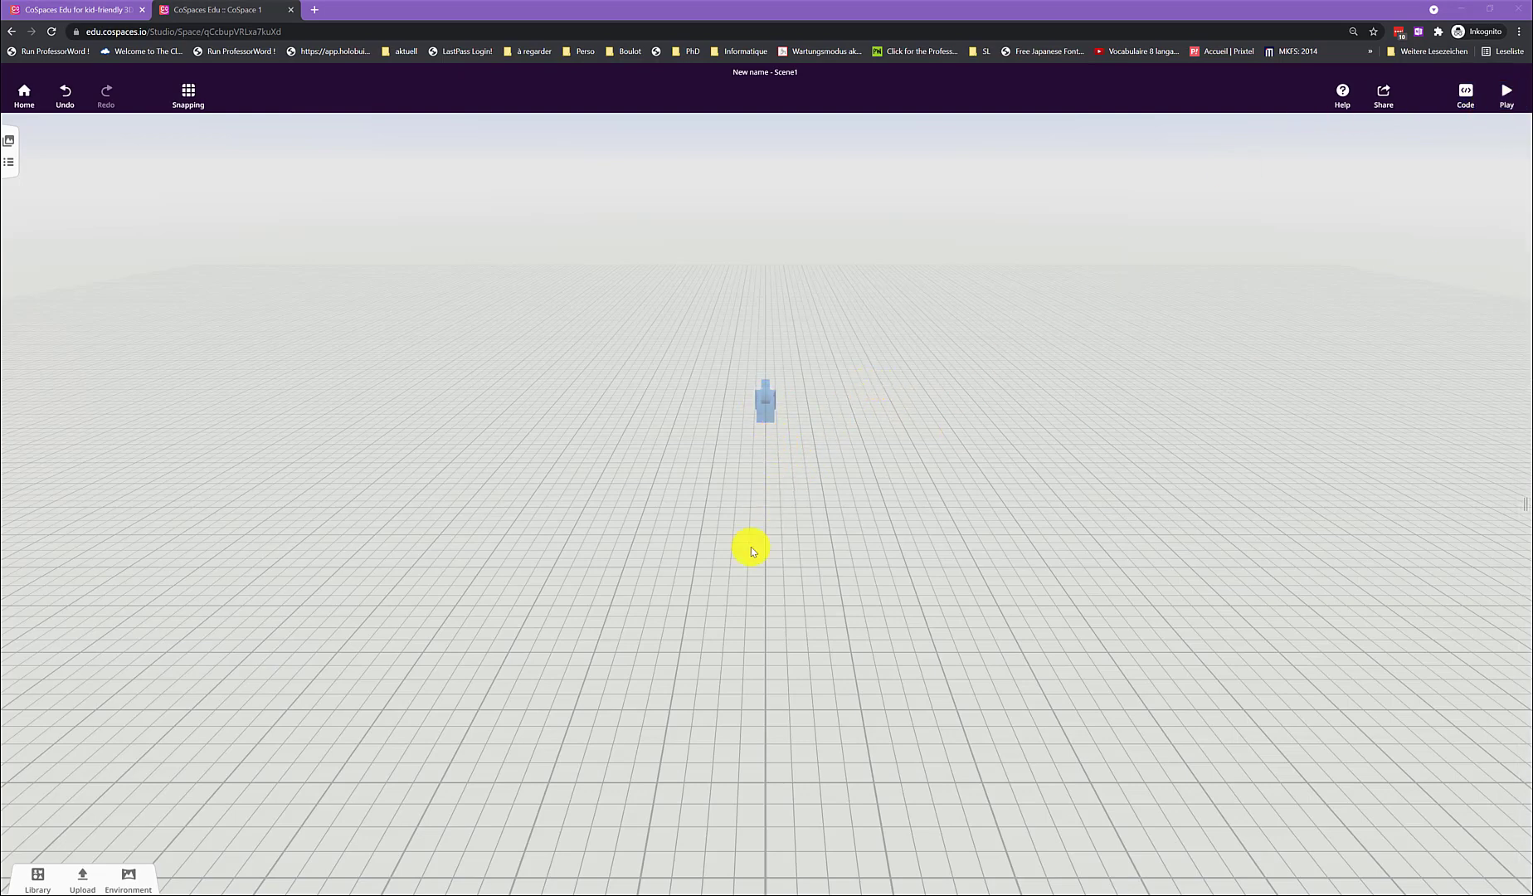
# - Play the scene for a preview and return to editing
pyautogui.click(1506, 93)
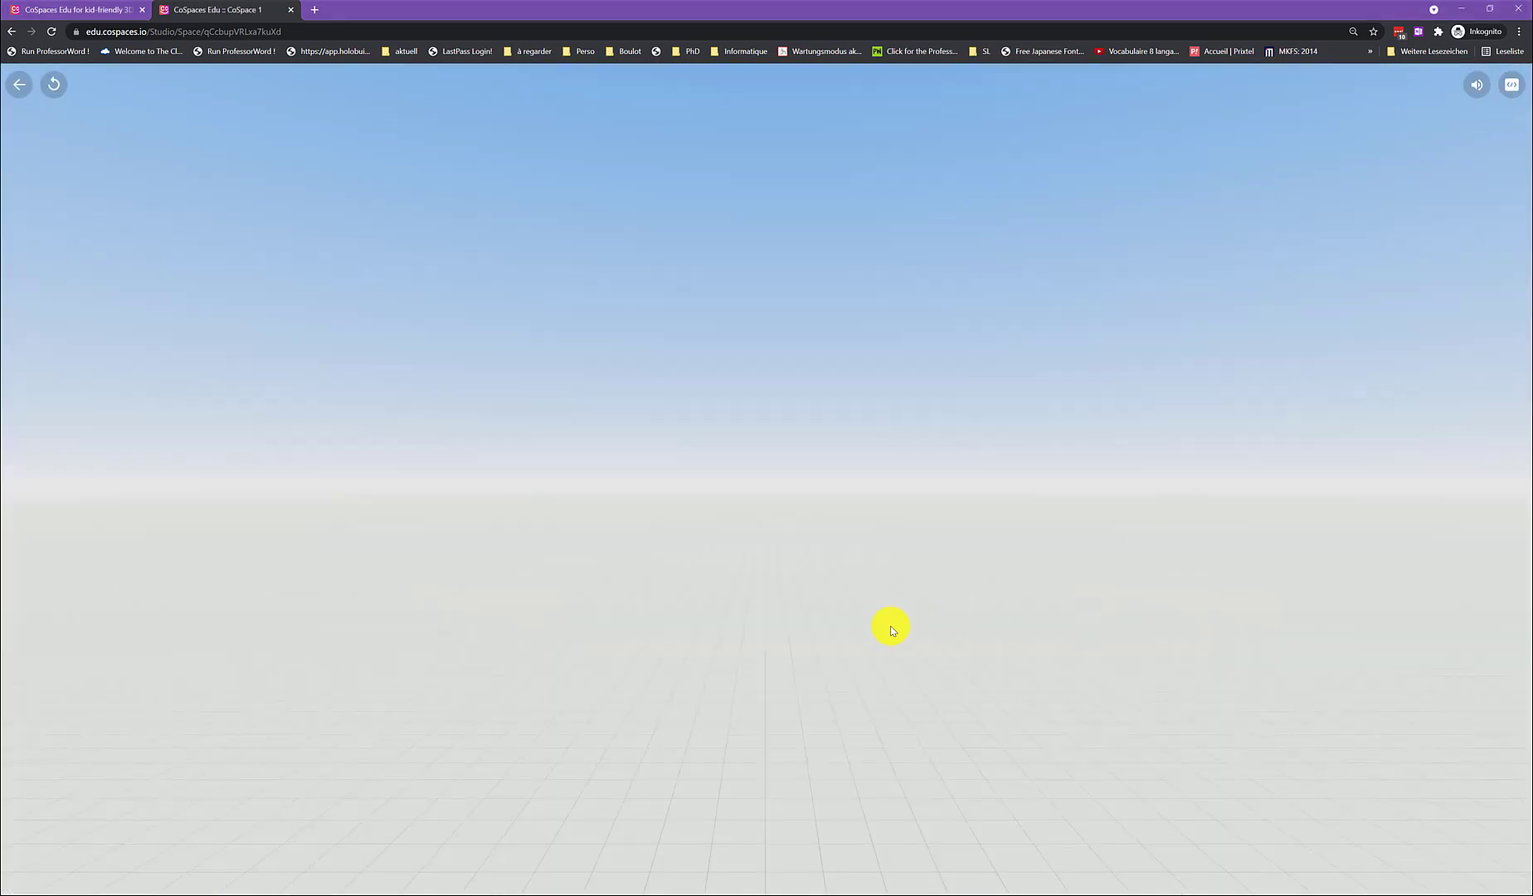
pyautogui.click(19, 85)
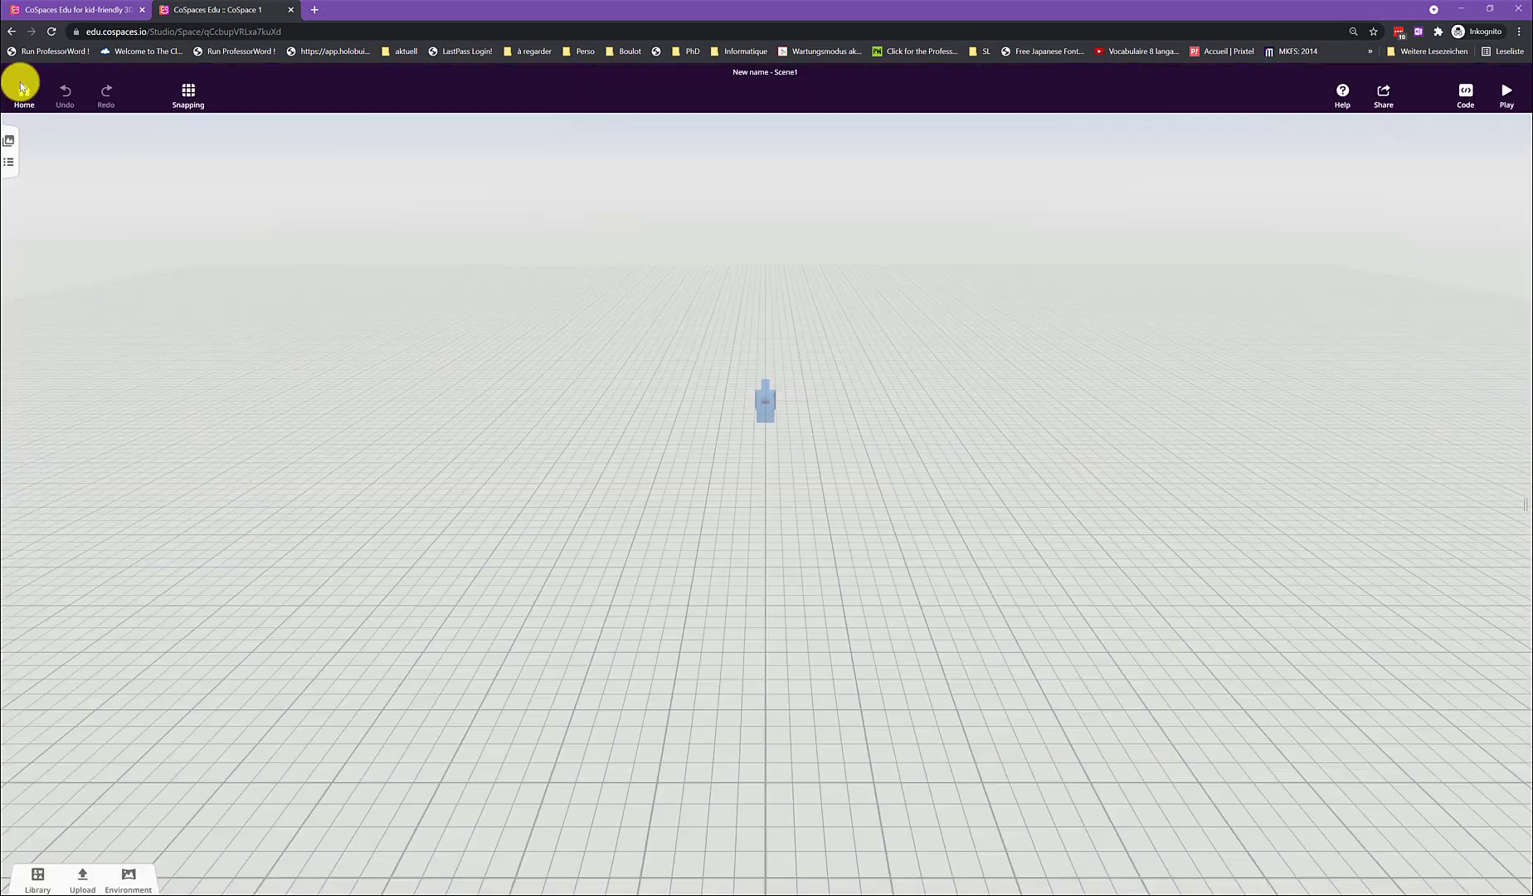
# - Look through the object library, the upload sections for images, videos, sound and 3D models, and the environment settings
pyautogui.click(30, 878)
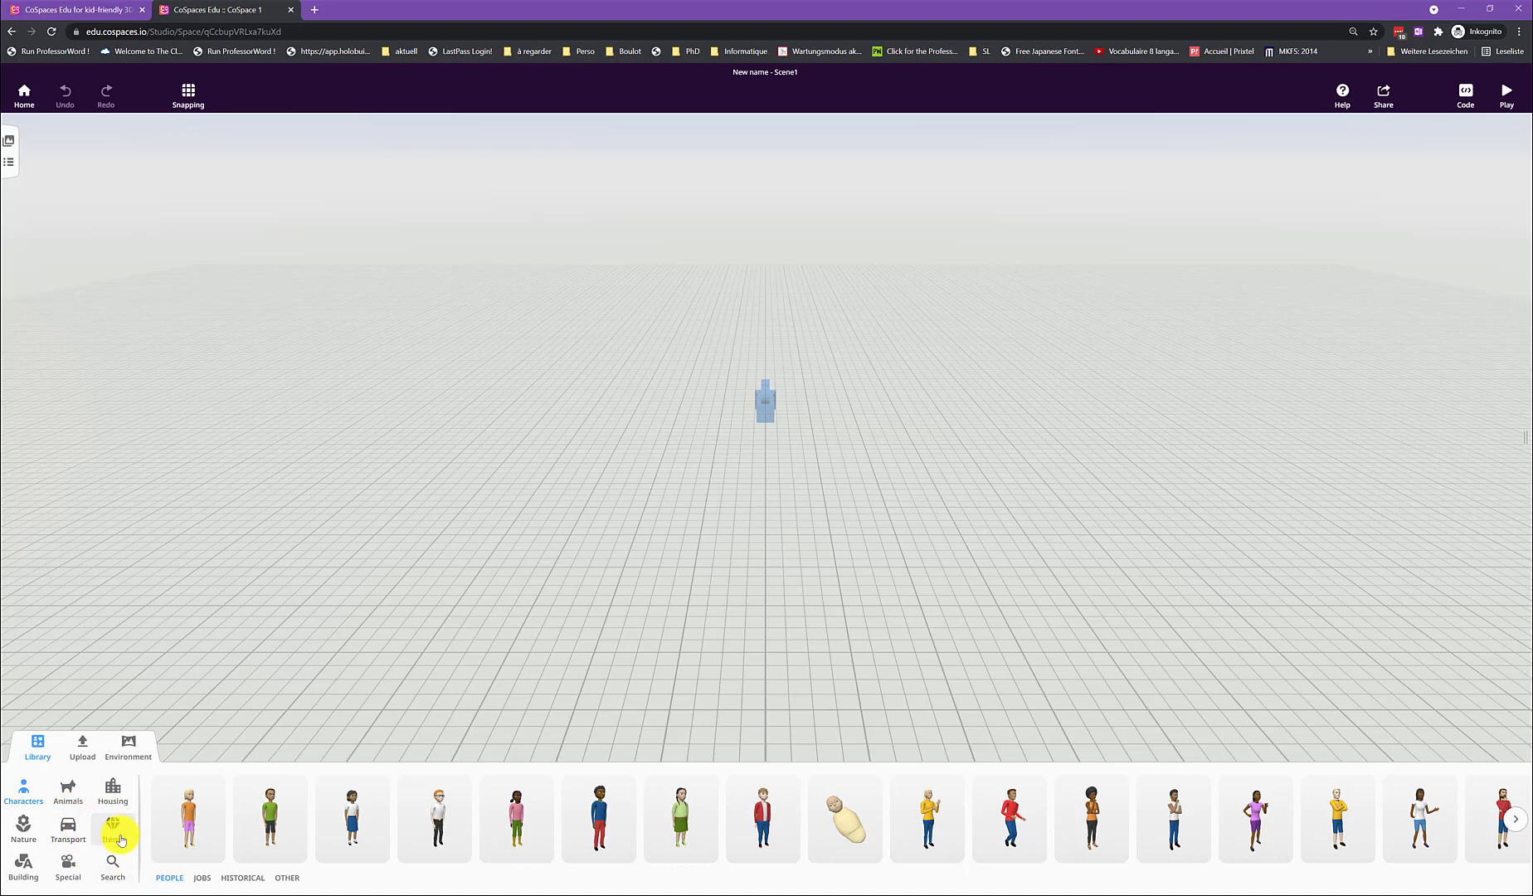
pyautogui.click(83, 749)
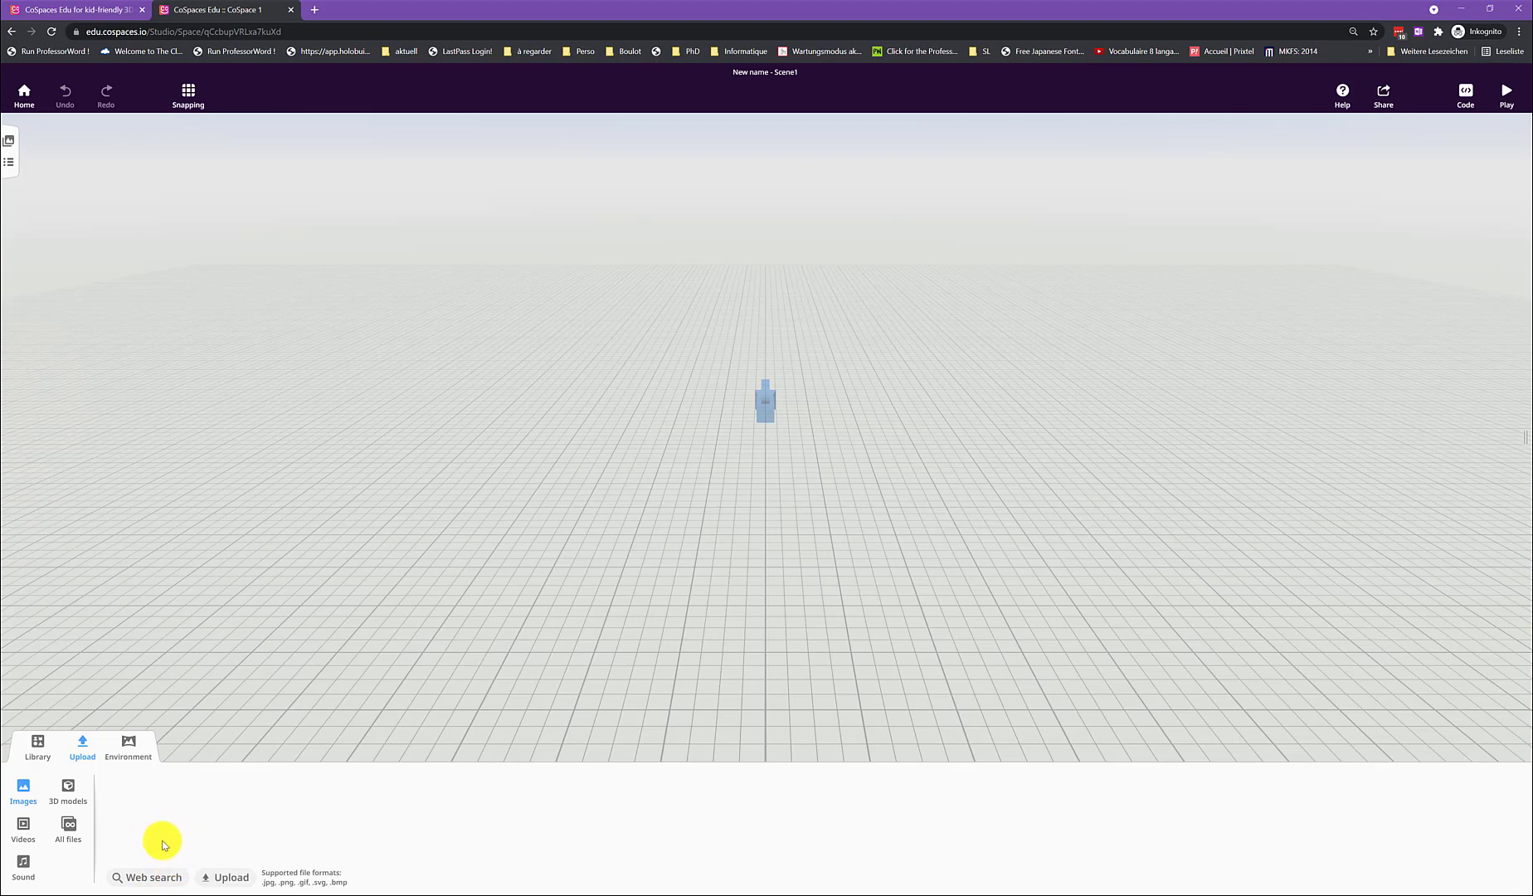
pyautogui.click(21, 826)
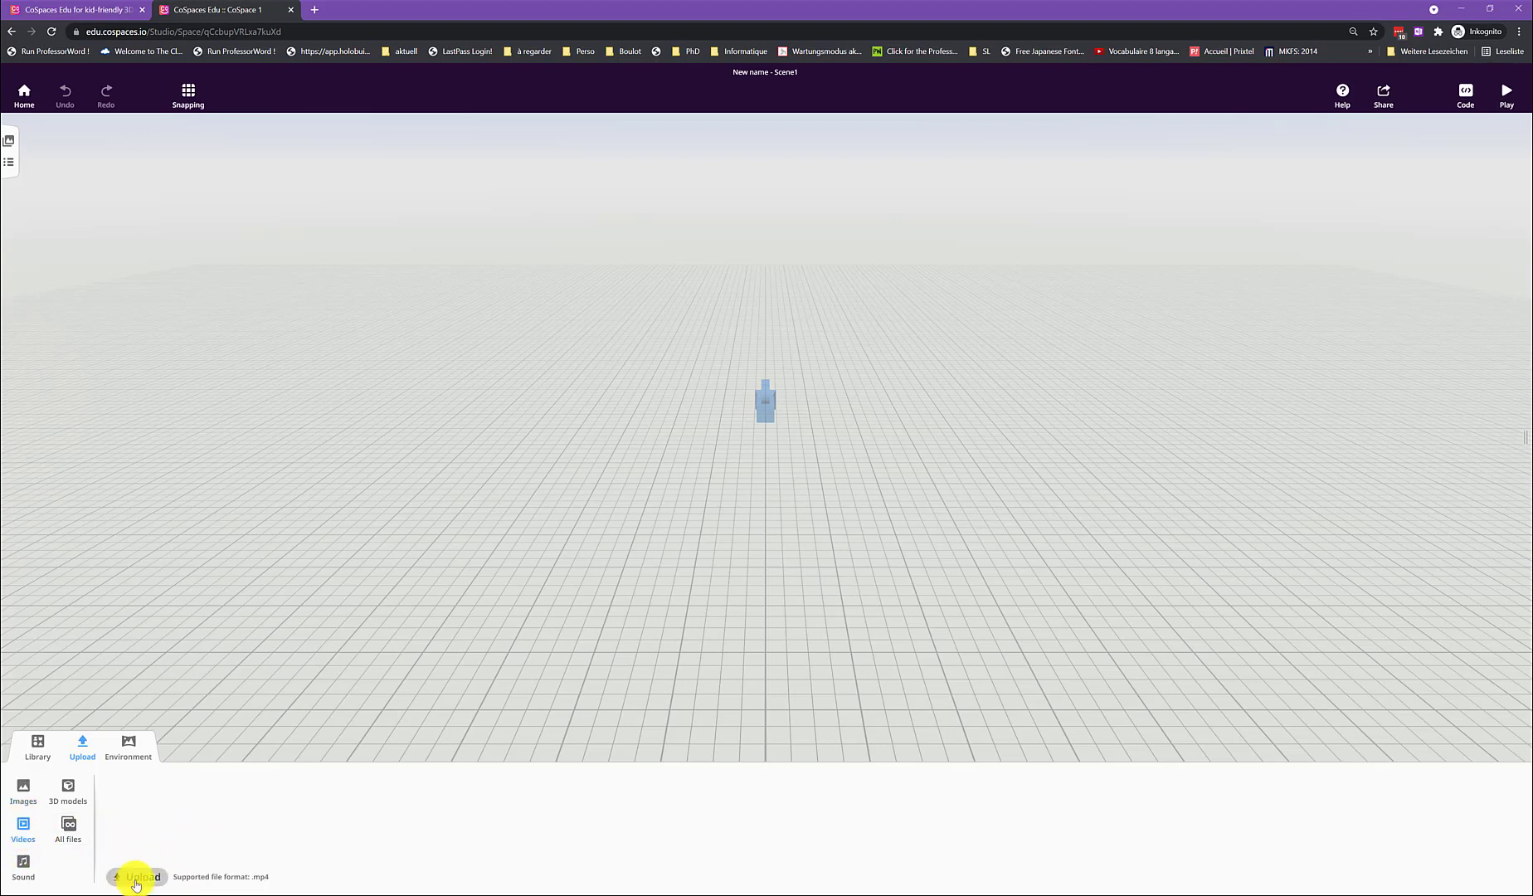
pyautogui.click(23, 863)
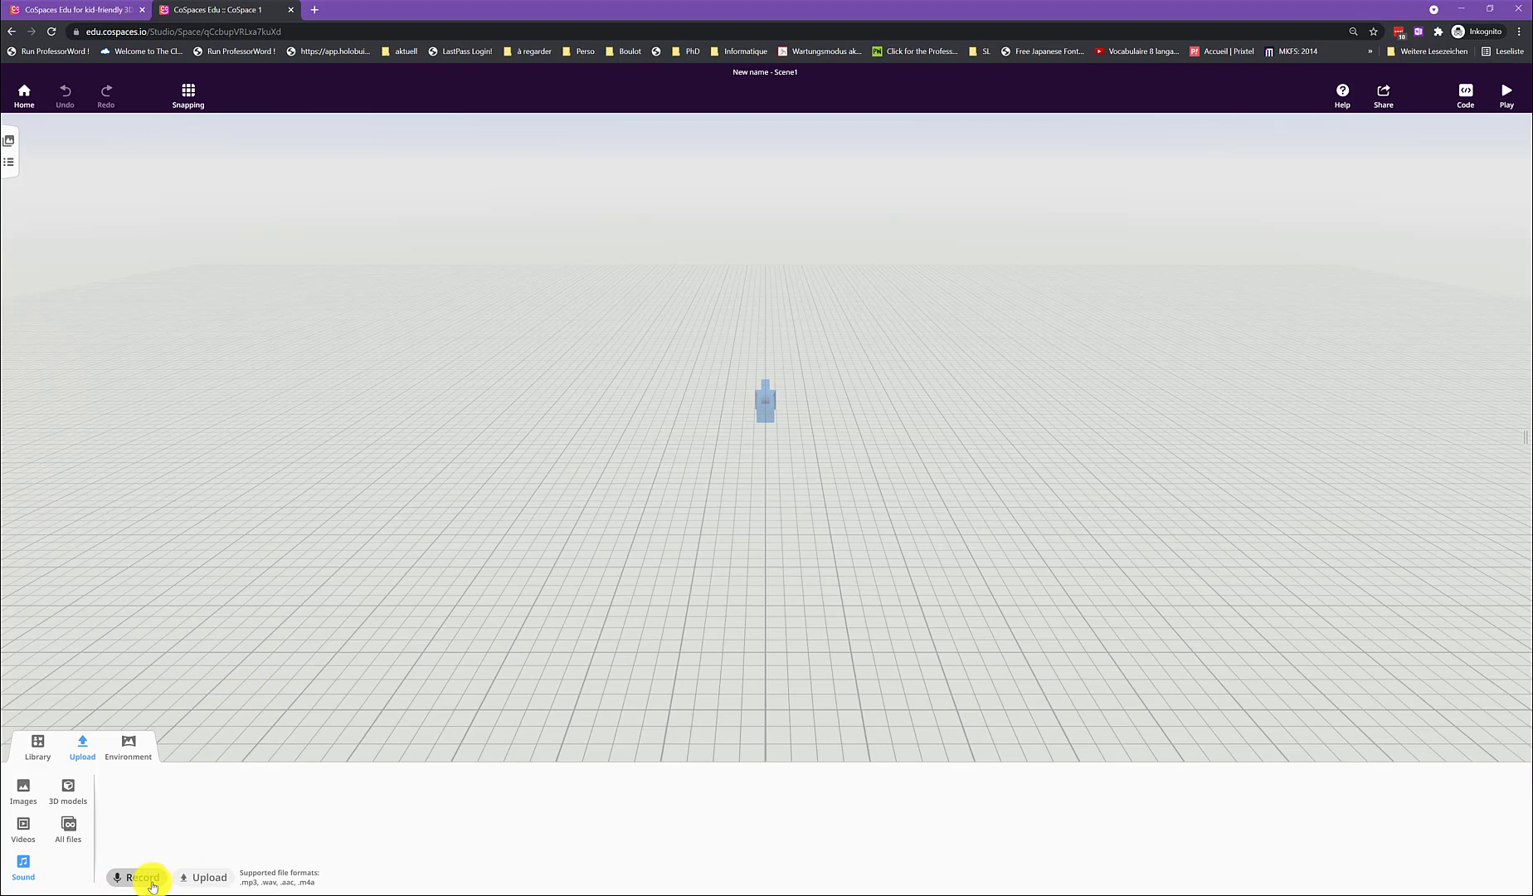
pyautogui.click(66, 790)
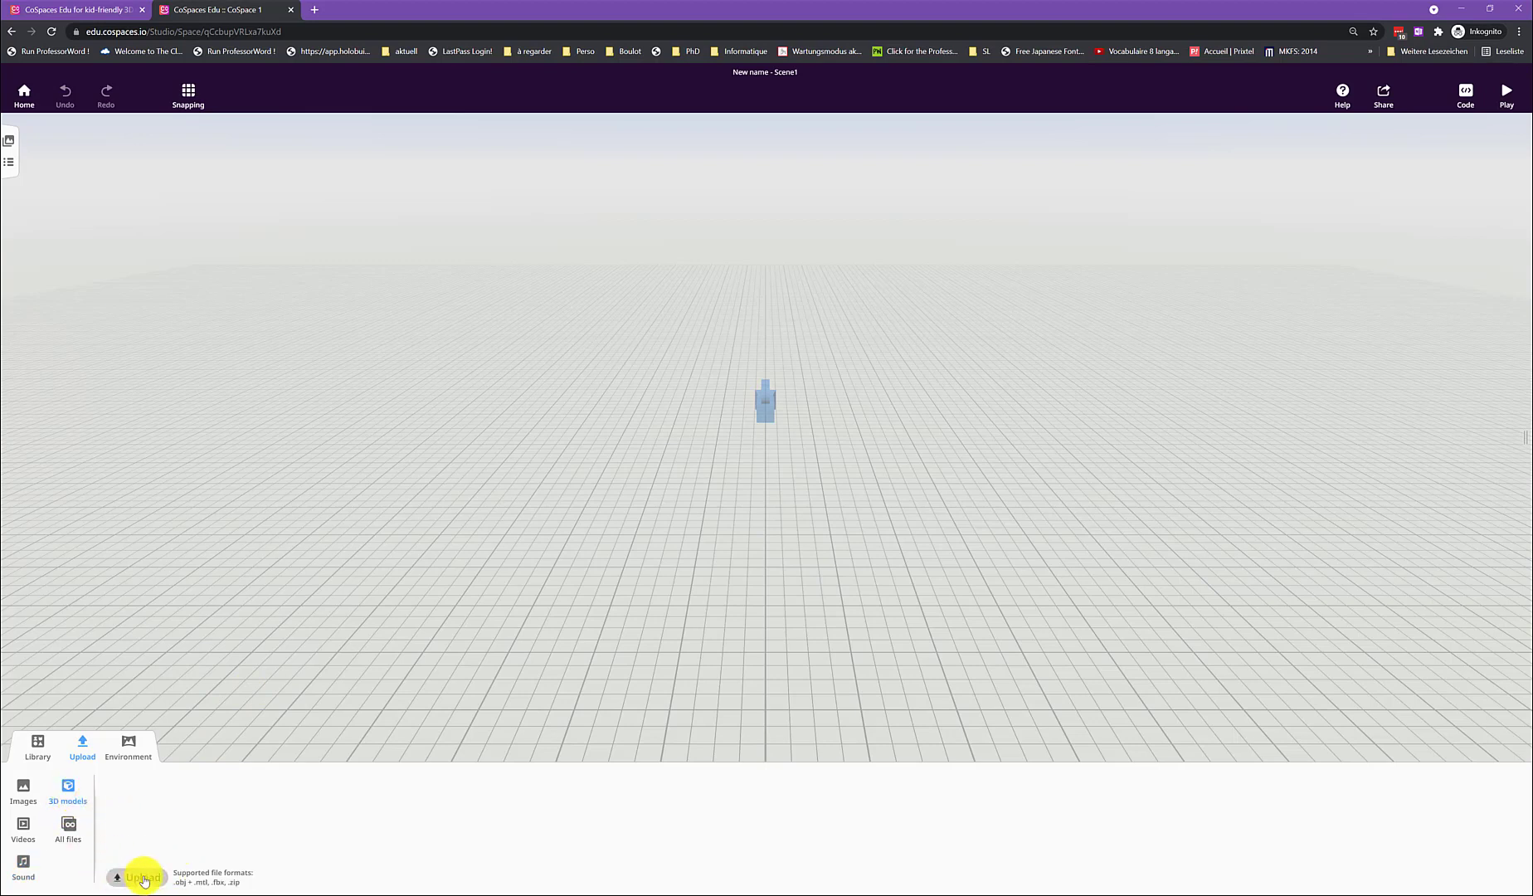
pyautogui.click(131, 745)
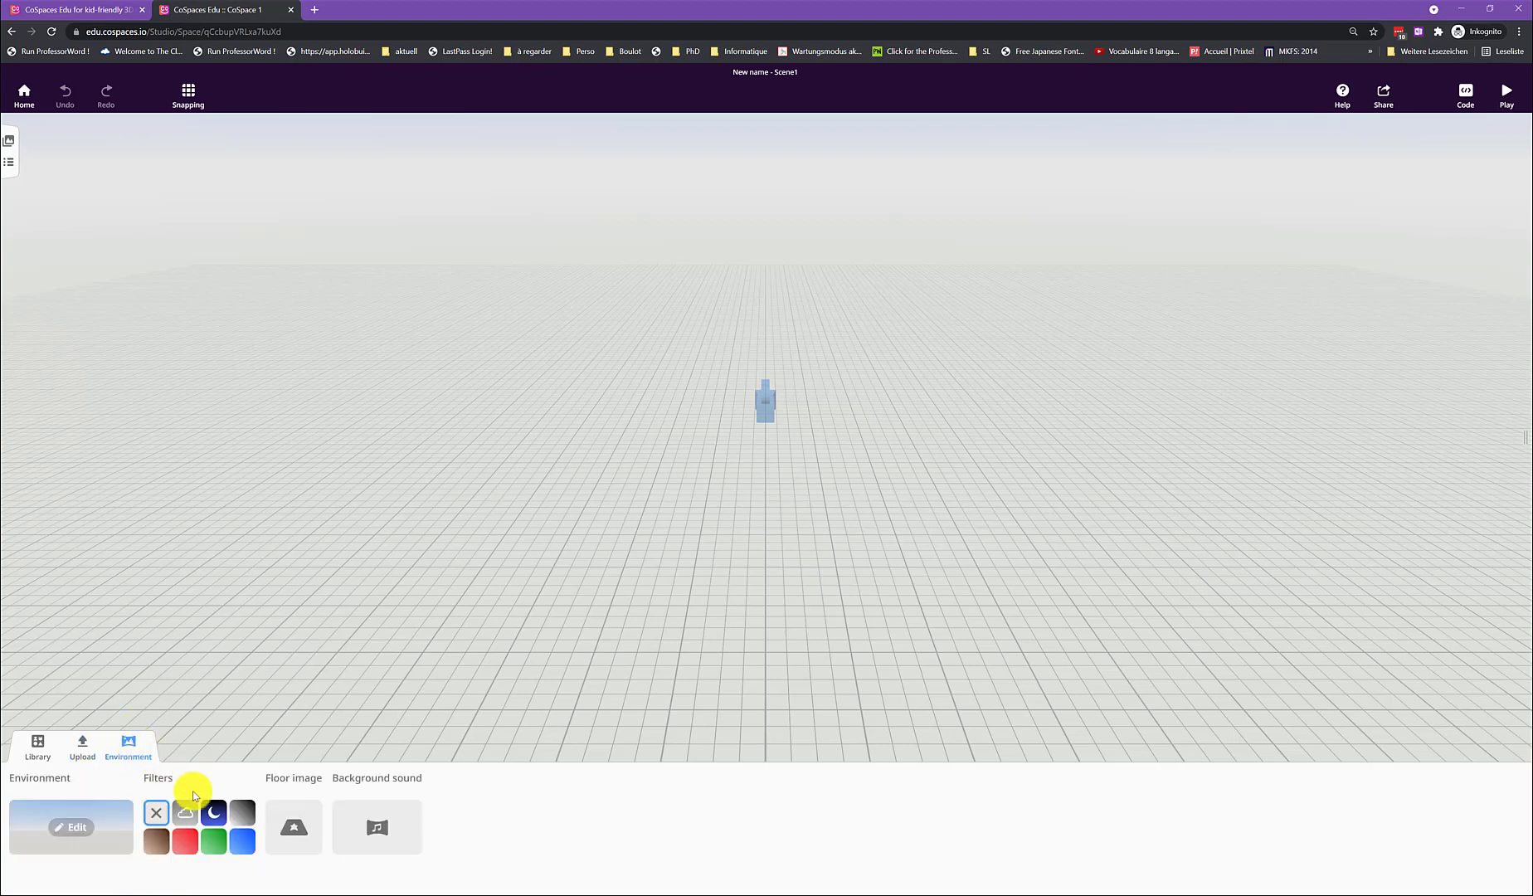
# - Look through the available environments without choosing one, and look around the empty scene from different angles and distances
pyautogui.click(77, 833)
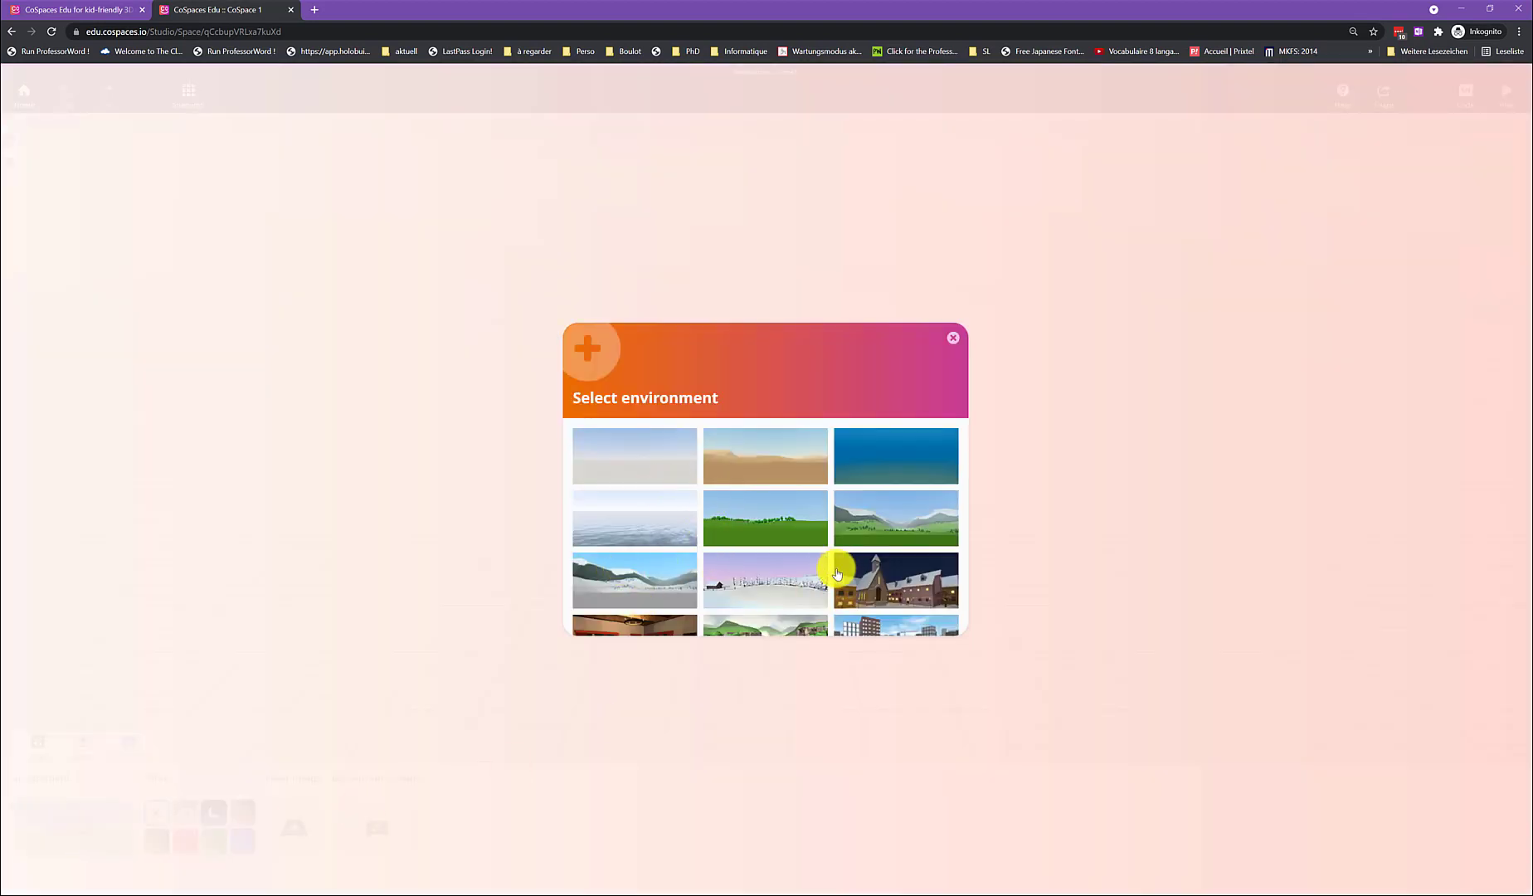
pyautogui.click(954, 339)
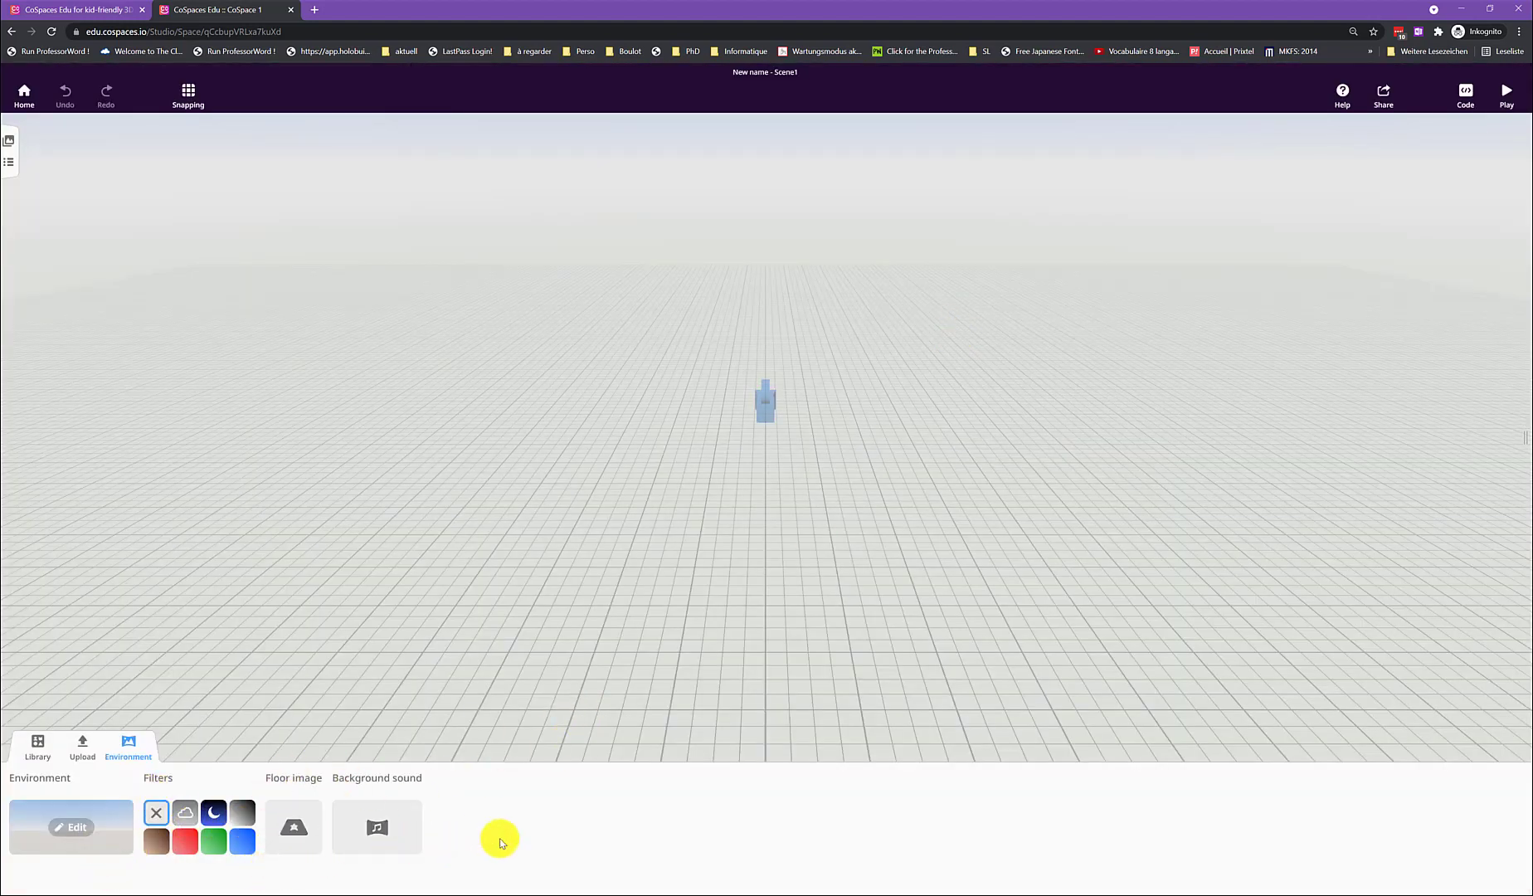
pyautogui.moveTo(718, 569)
pyautogui.mouseDown()
pyautogui.moveTo(670, 578)
pyautogui.moveTo(715, 577)
pyautogui.mouseUp()
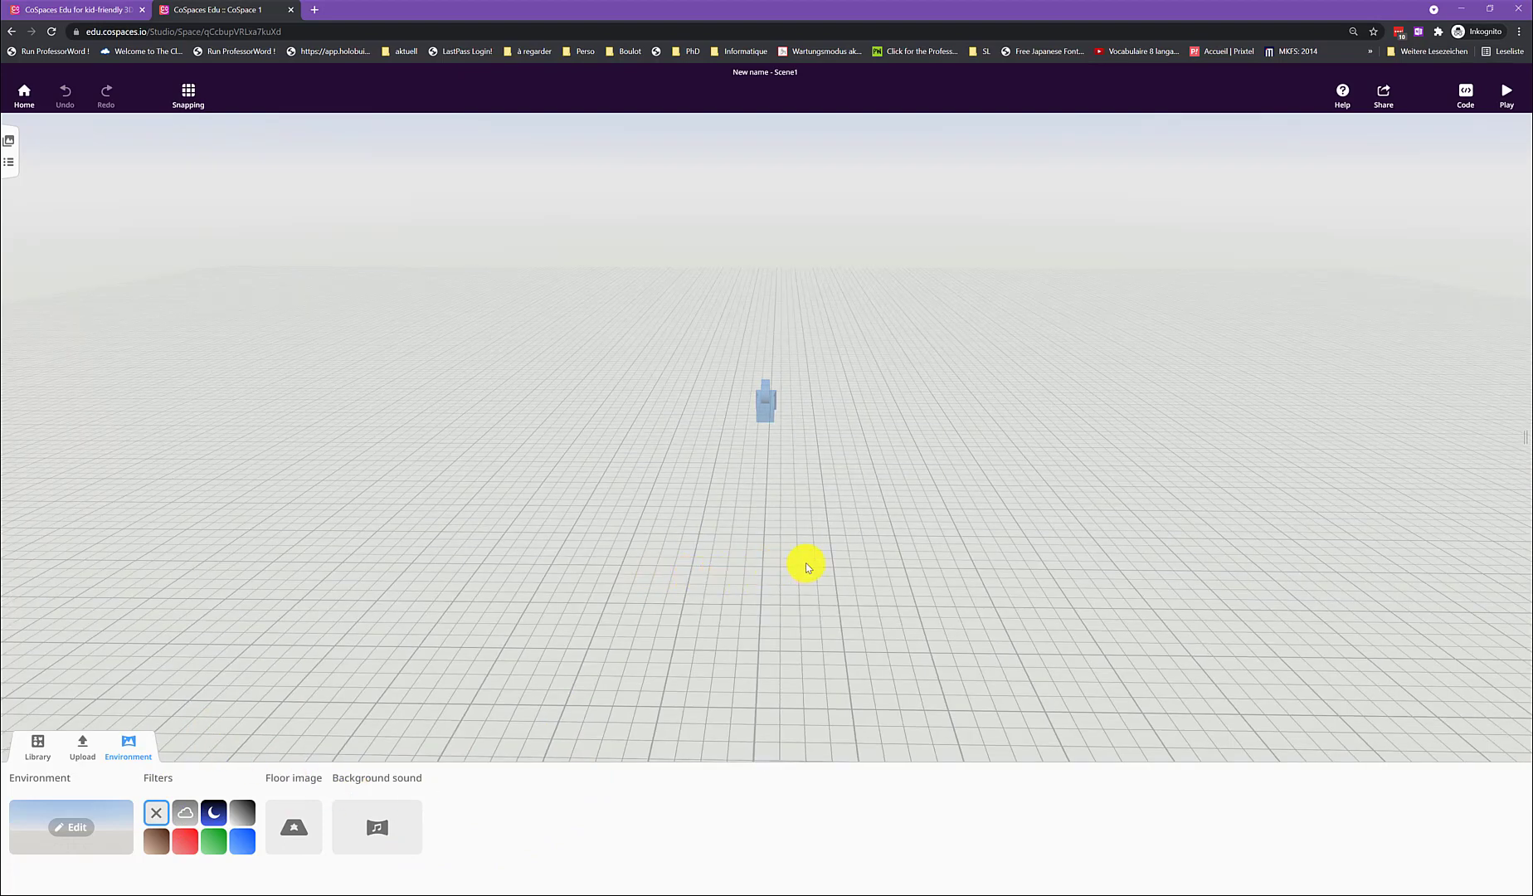
pyautogui.moveTo(825, 572); pyautogui.dragTo(789, 575)
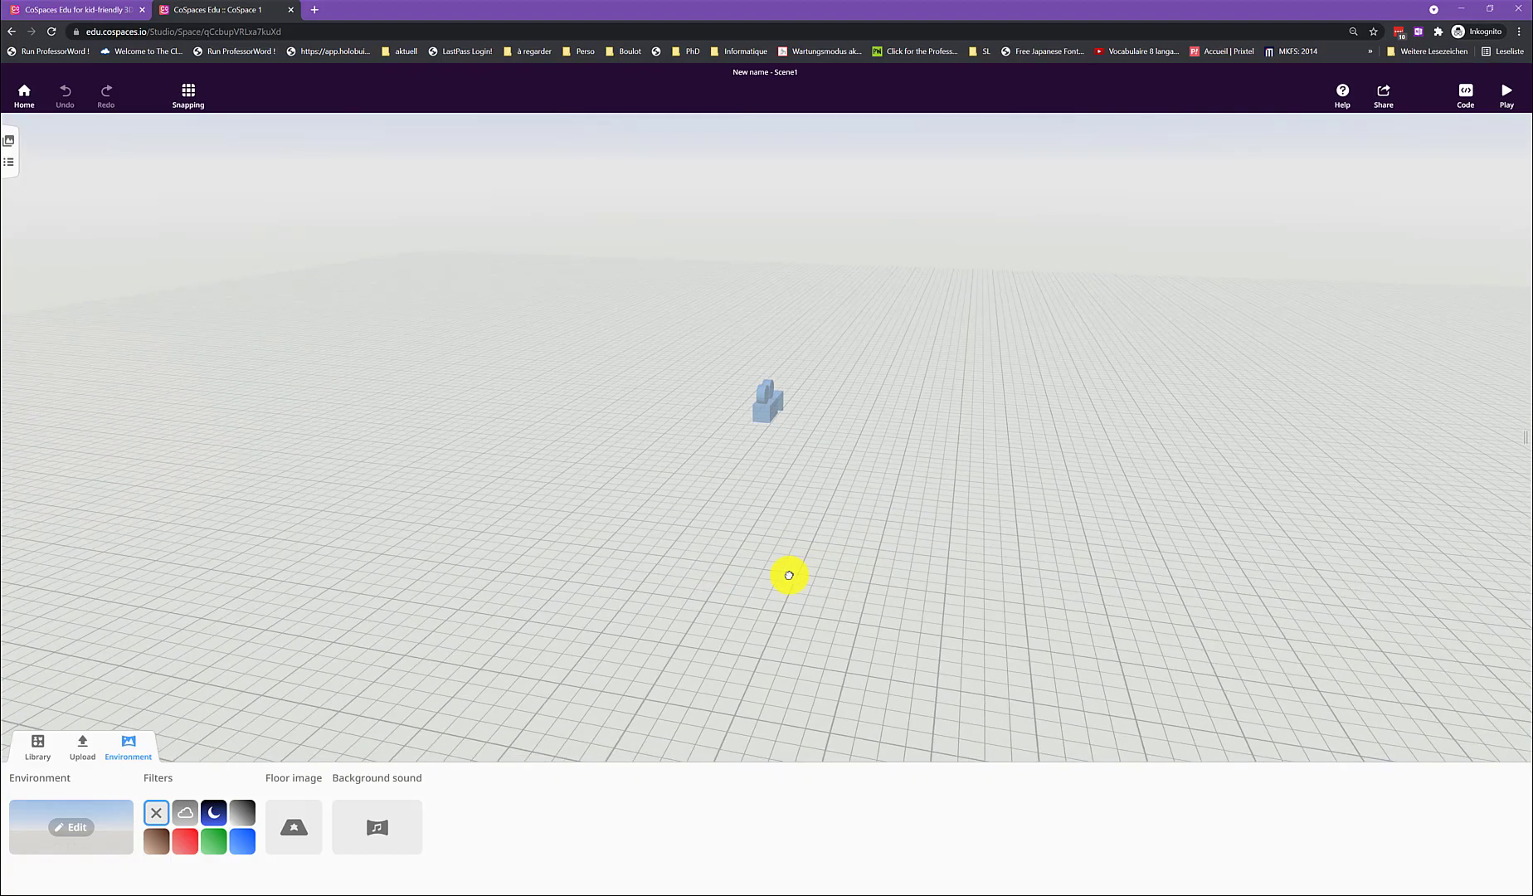
pyautogui.moveTo(789, 575); pyautogui.dragTo(825, 597)
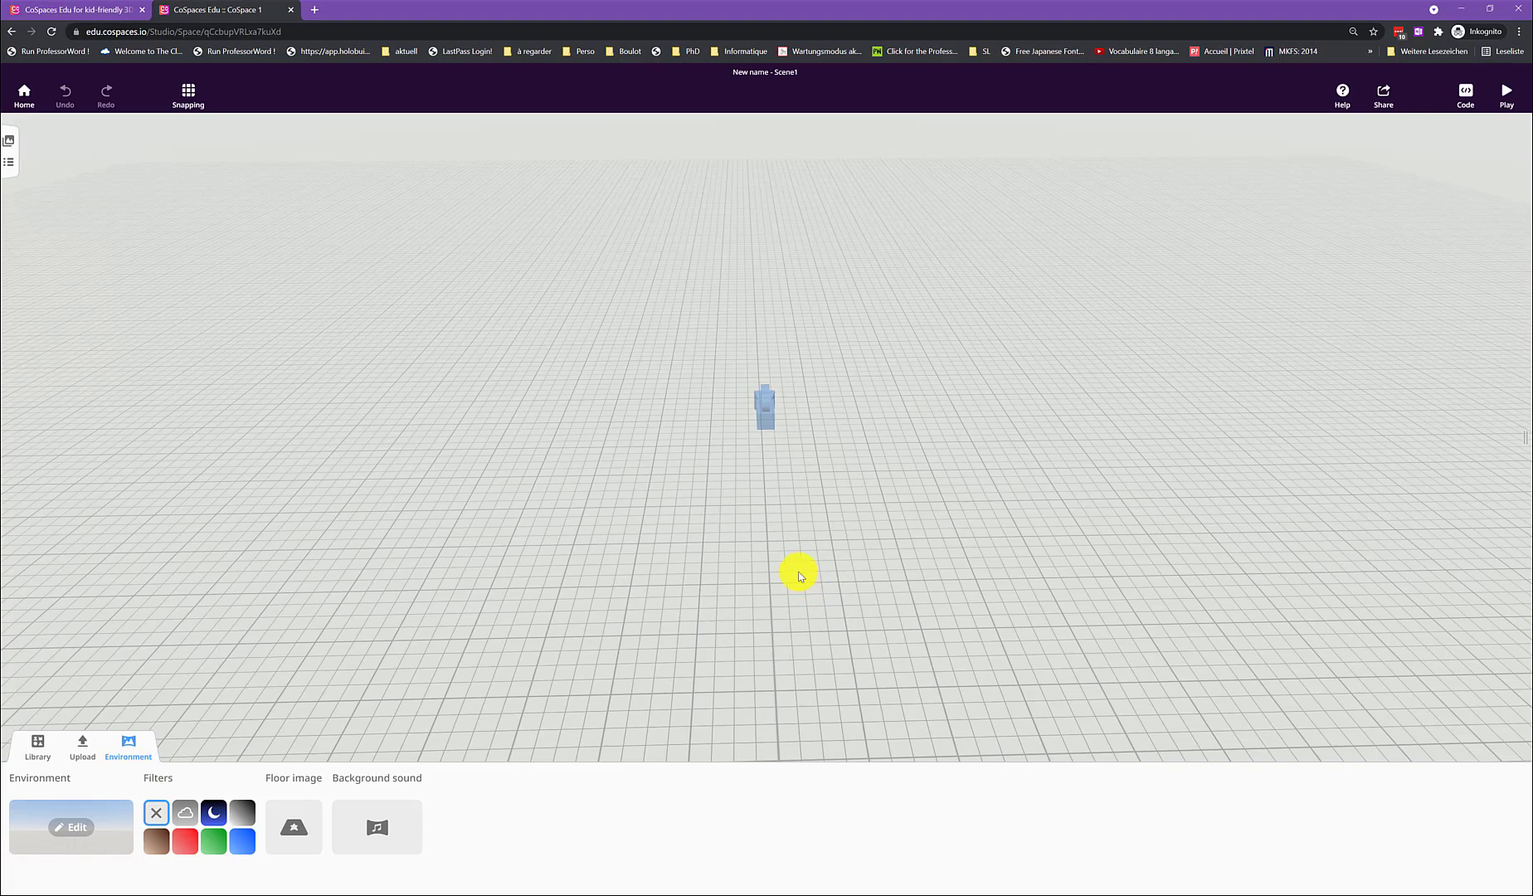
pyautogui.scroll(-5, 799, 574)
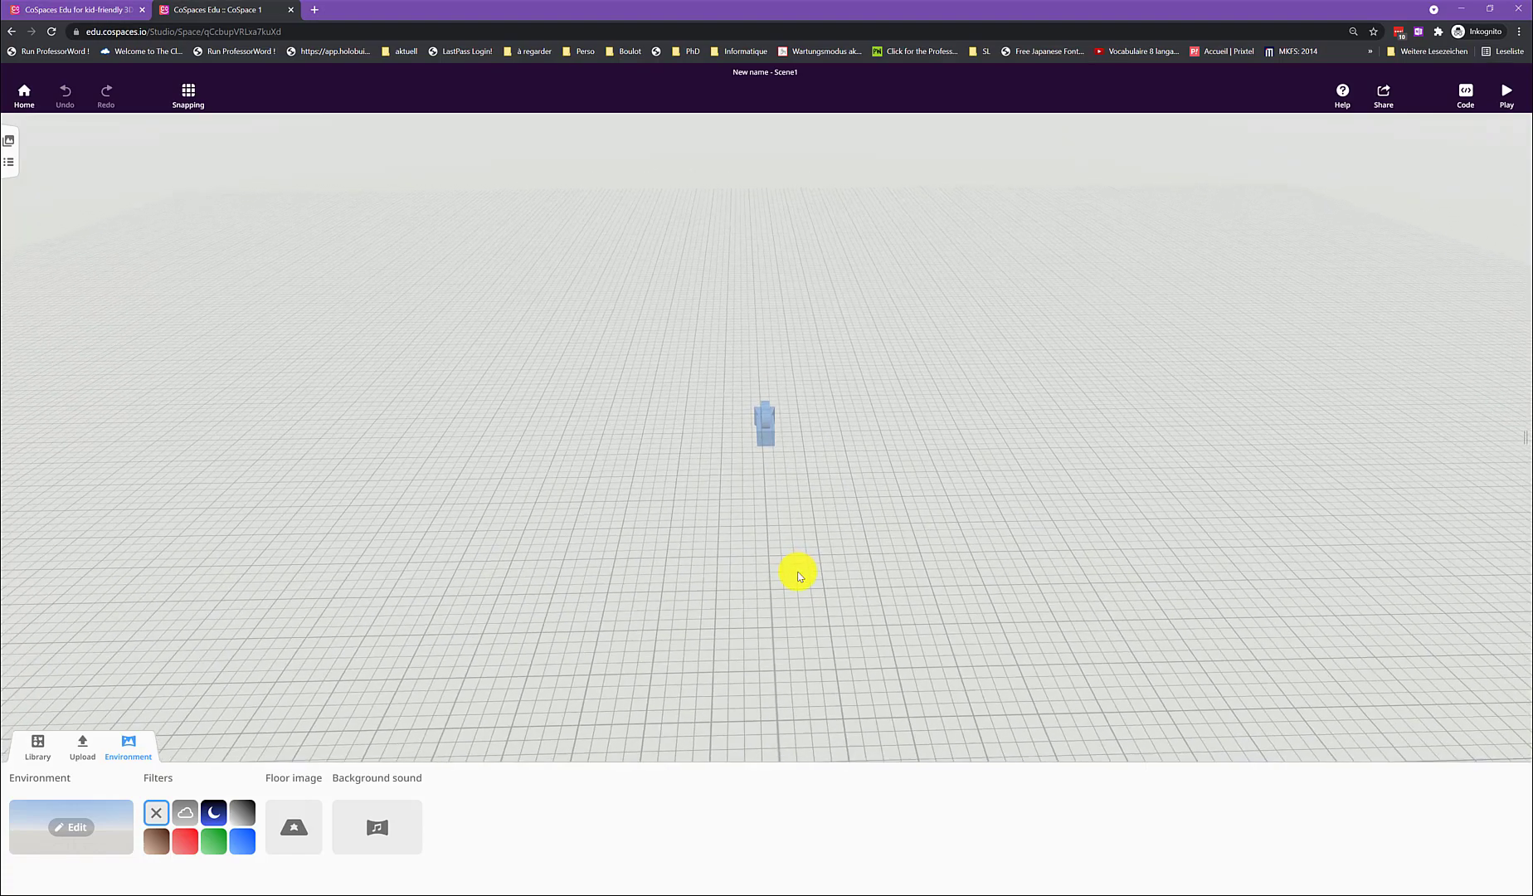
pyautogui.scroll(5, 777, 569)
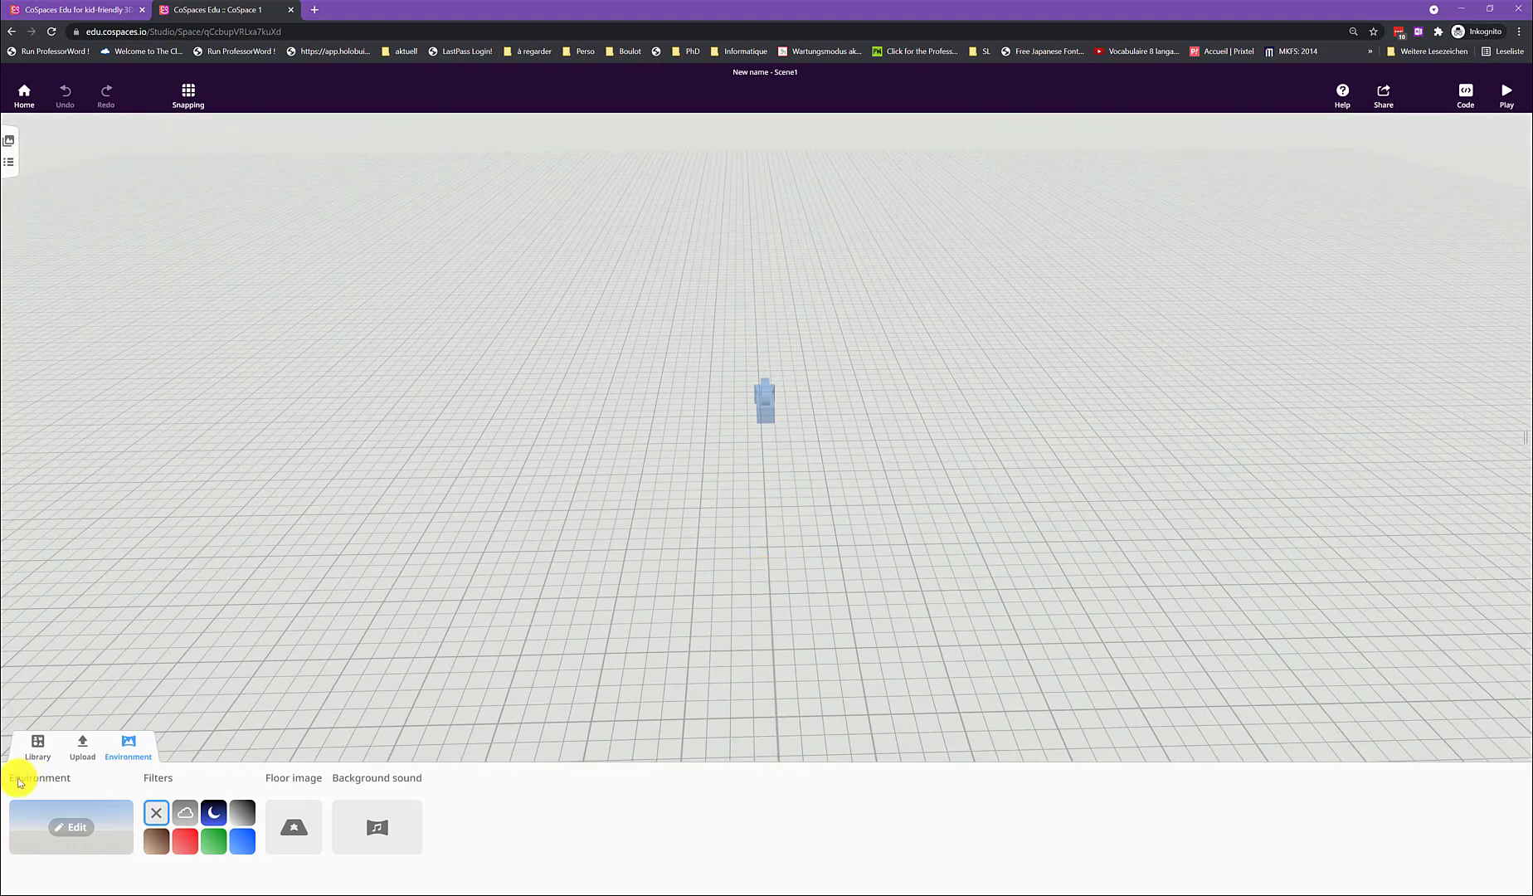
# - Place the girl with the orange shirt from the People characters on the floor in front of and left of the camera
pyautogui.click(35, 749)
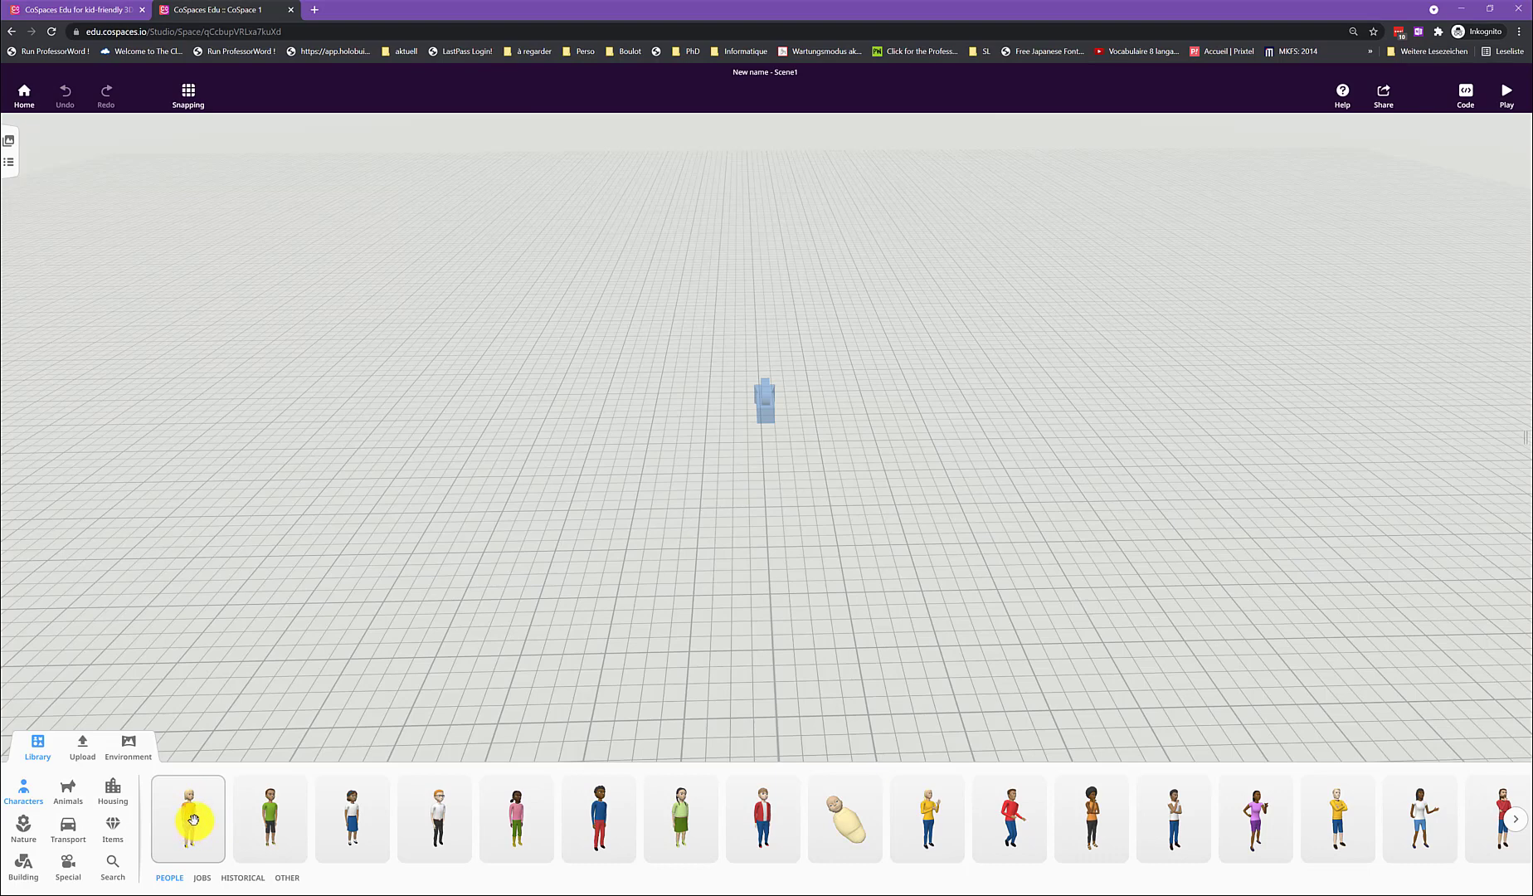
pyautogui.moveTo(195, 816); pyautogui.dragTo(389, 639)
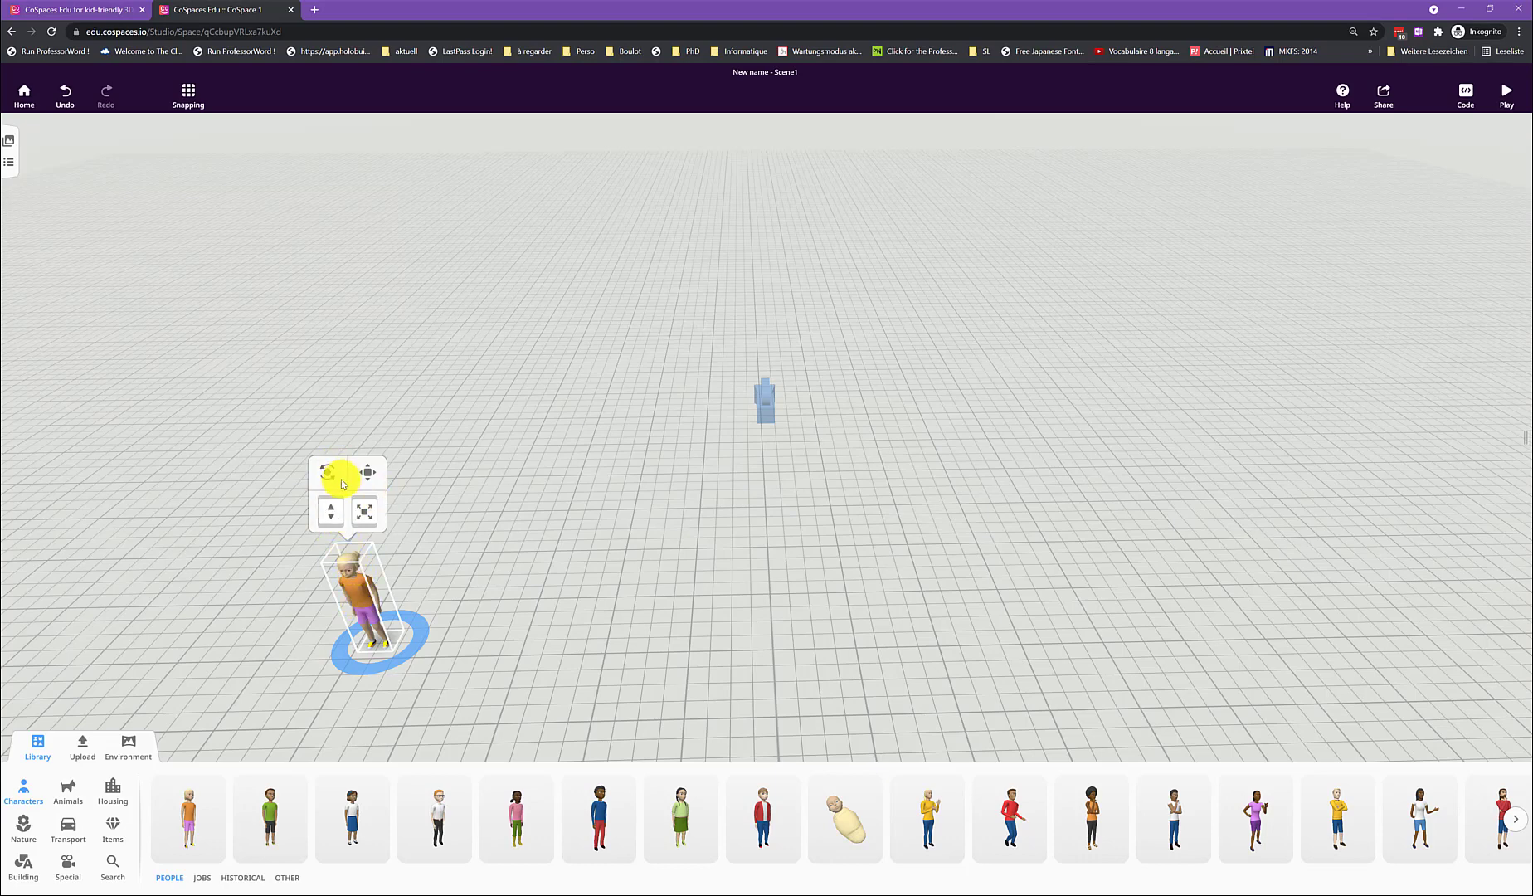
# - Try lifting the placed girl off the floor
pyautogui.click(331, 518)
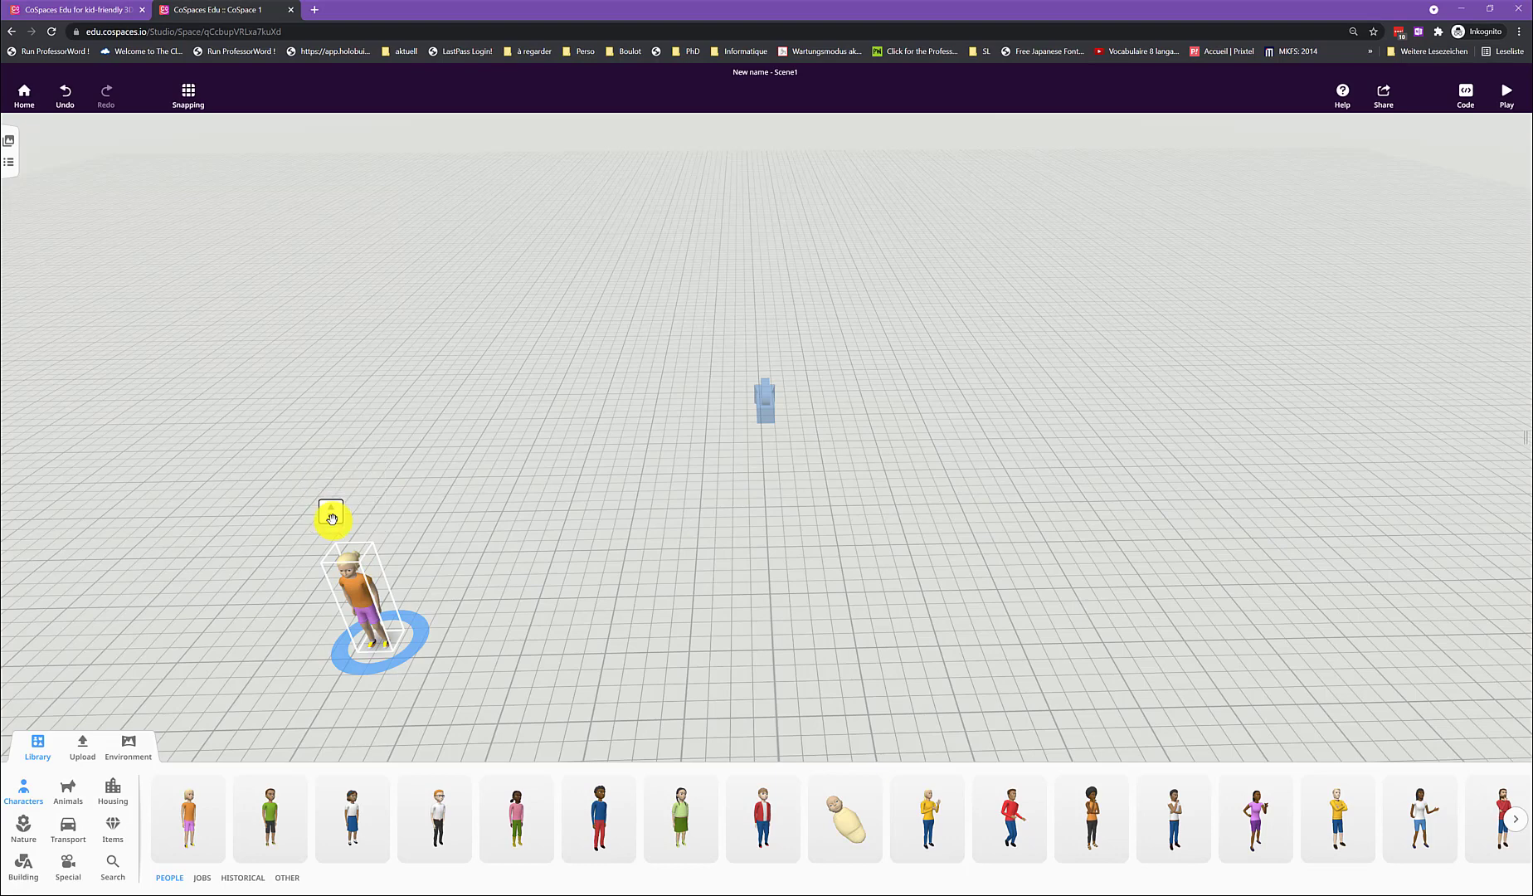
pyautogui.moveTo(331, 514)
pyautogui.mouseDown()
pyautogui.moveTo(256, 370)
pyautogui.moveTo(325, 535)
pyautogui.mouseUp()
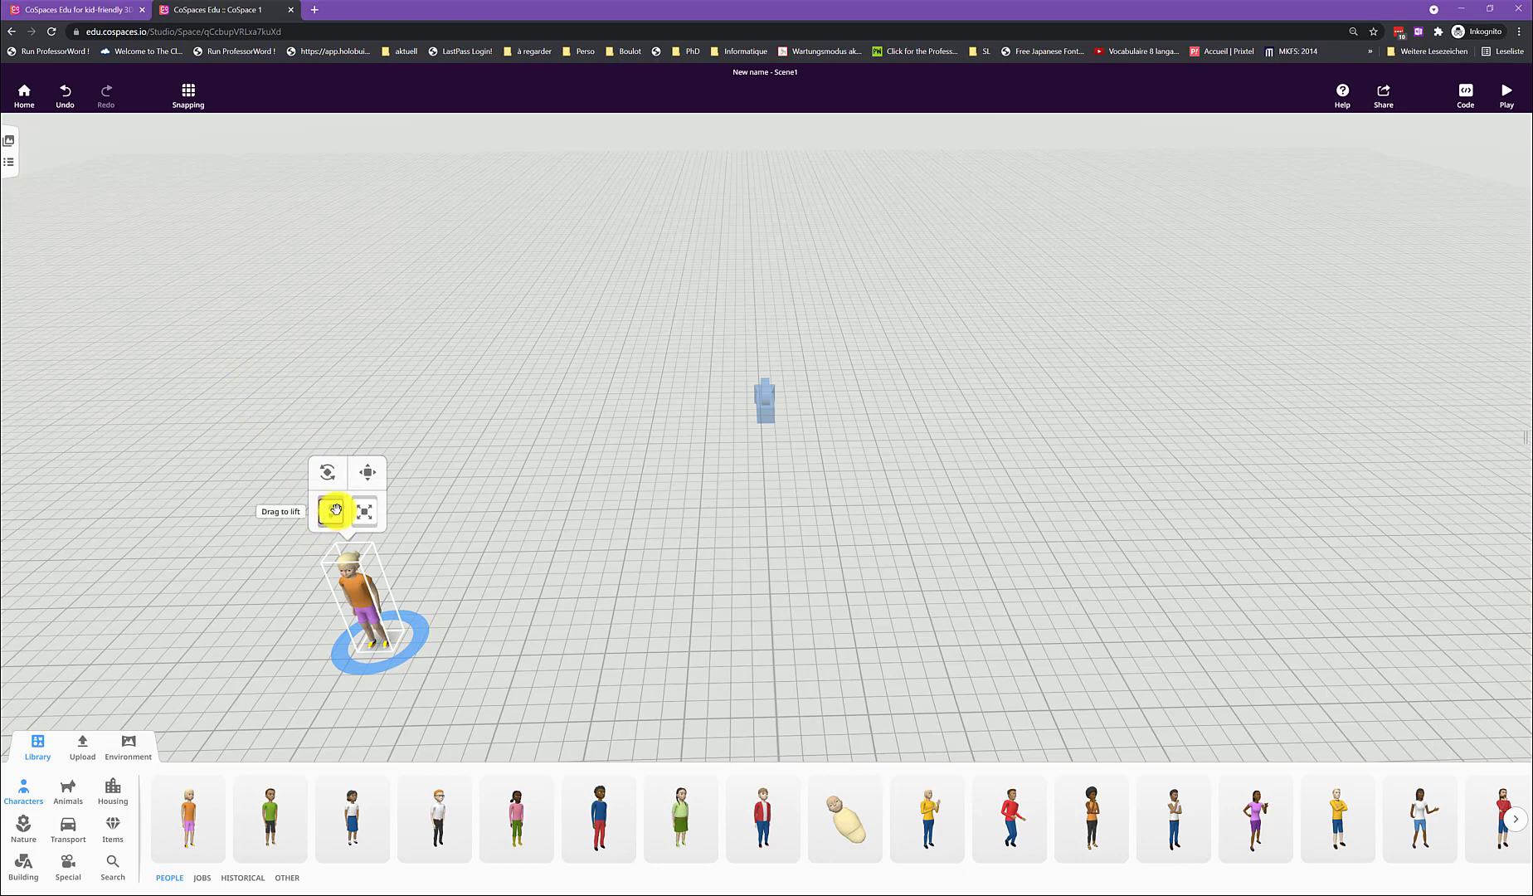
pyautogui.moveTo(335, 511); pyautogui.dragTo(372, 524)
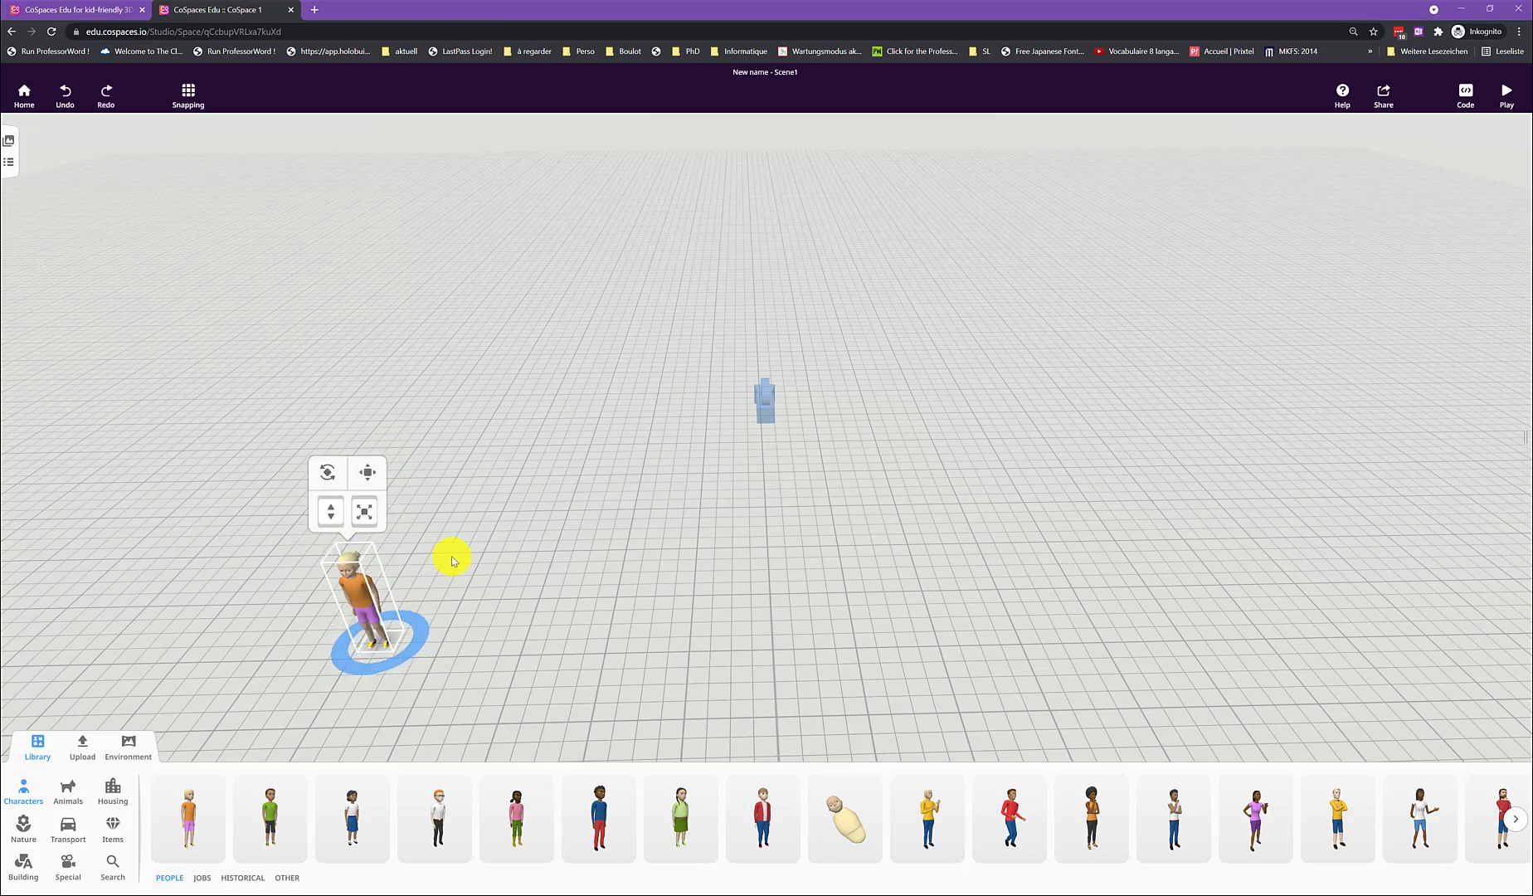
# - Try the girl's three-axis rotation rings and turn her sideways around her vertical axis
pyautogui.click(330, 472)
pyautogui.moveTo(410, 593); pyautogui.dragTo(321, 494)
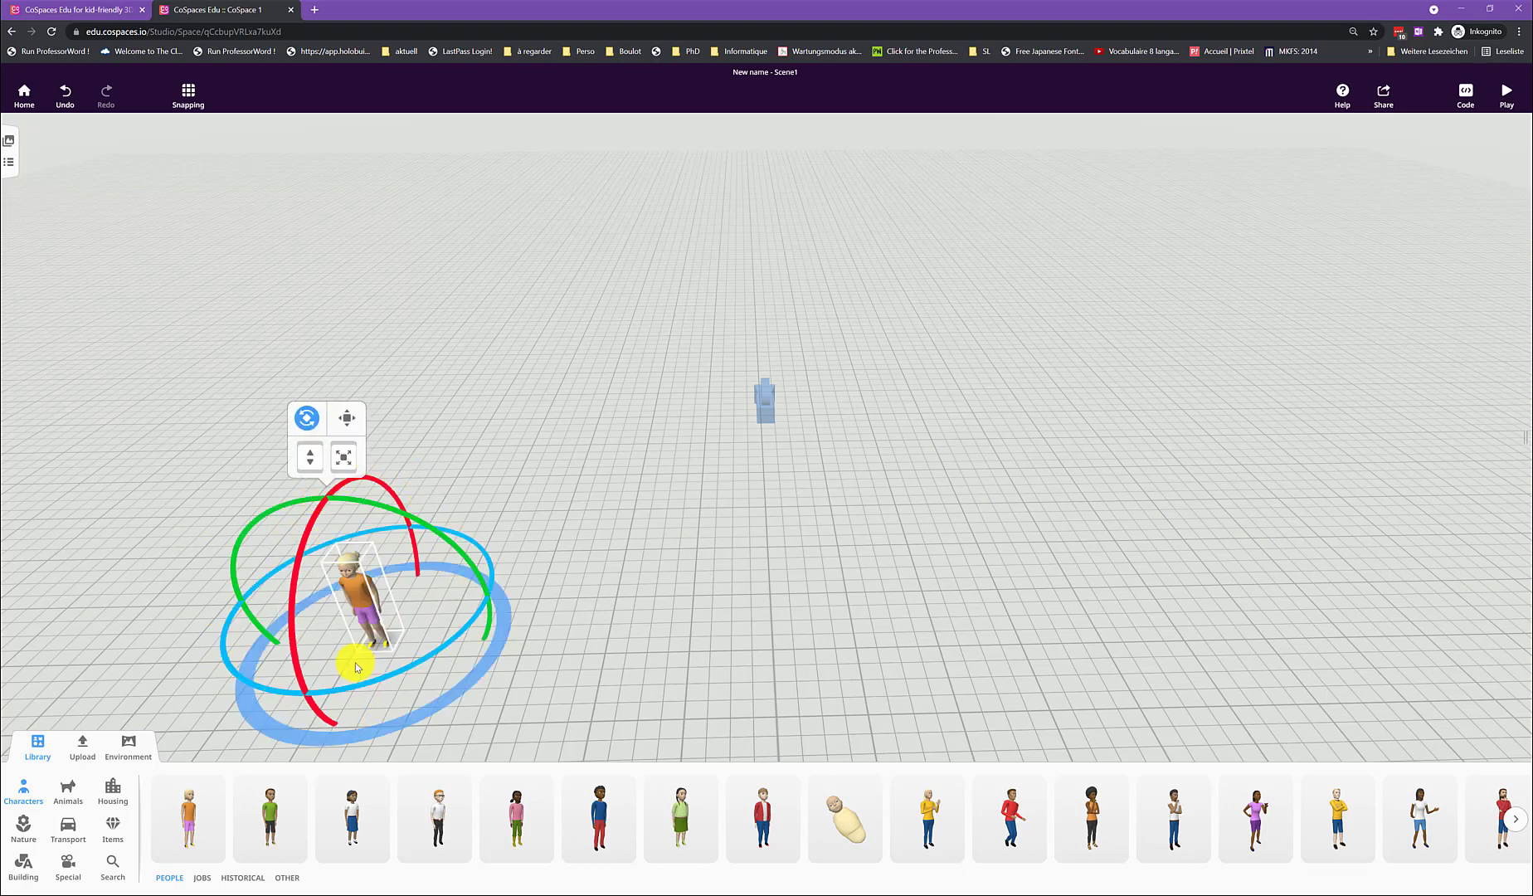
pyautogui.click(377, 614)
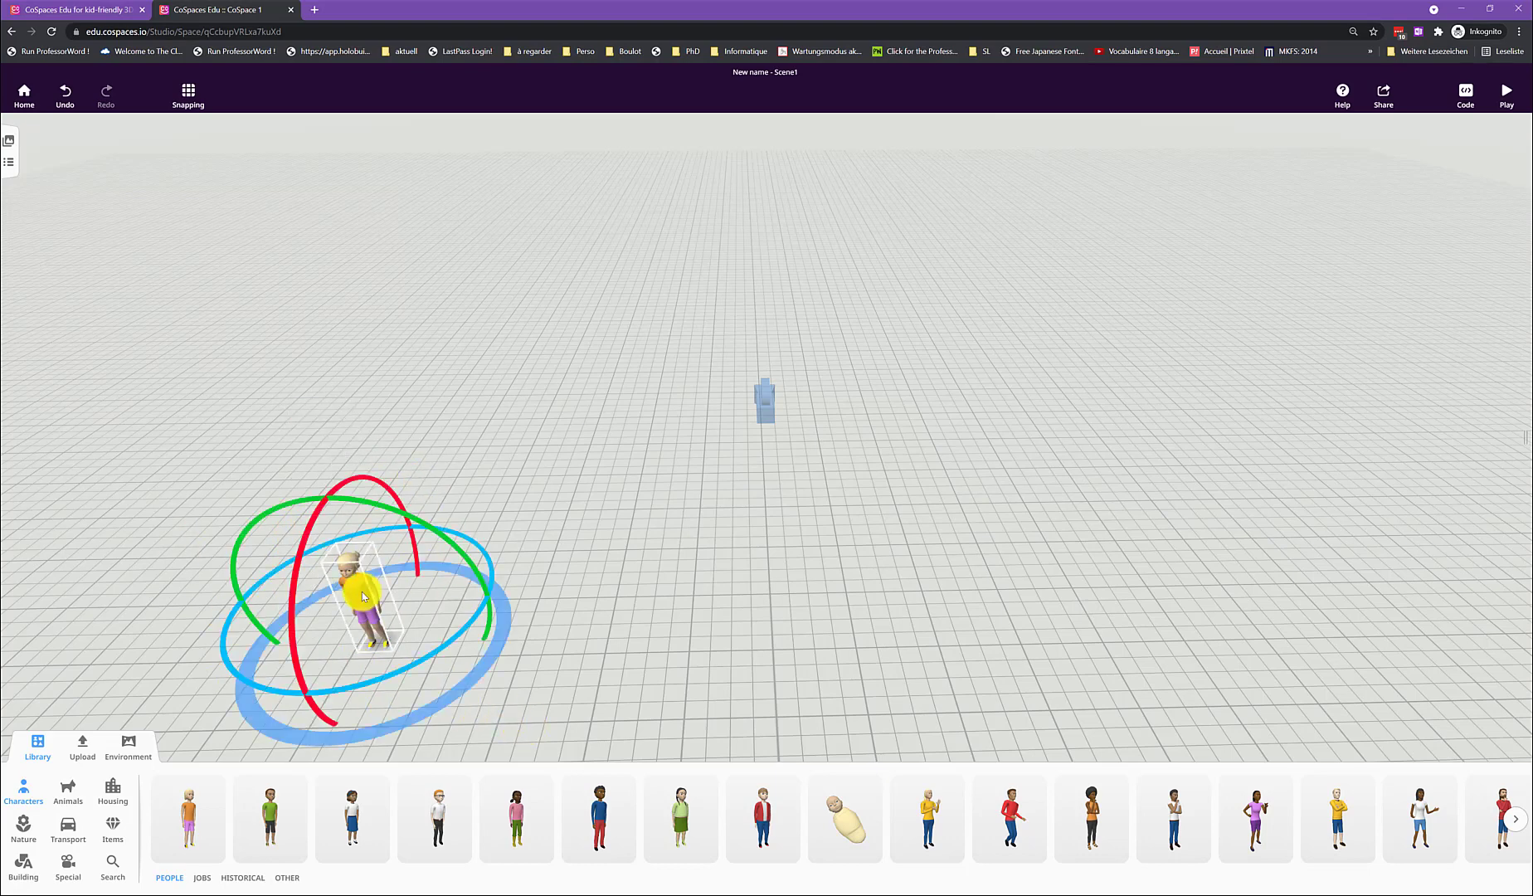
pyautogui.click(307, 423)
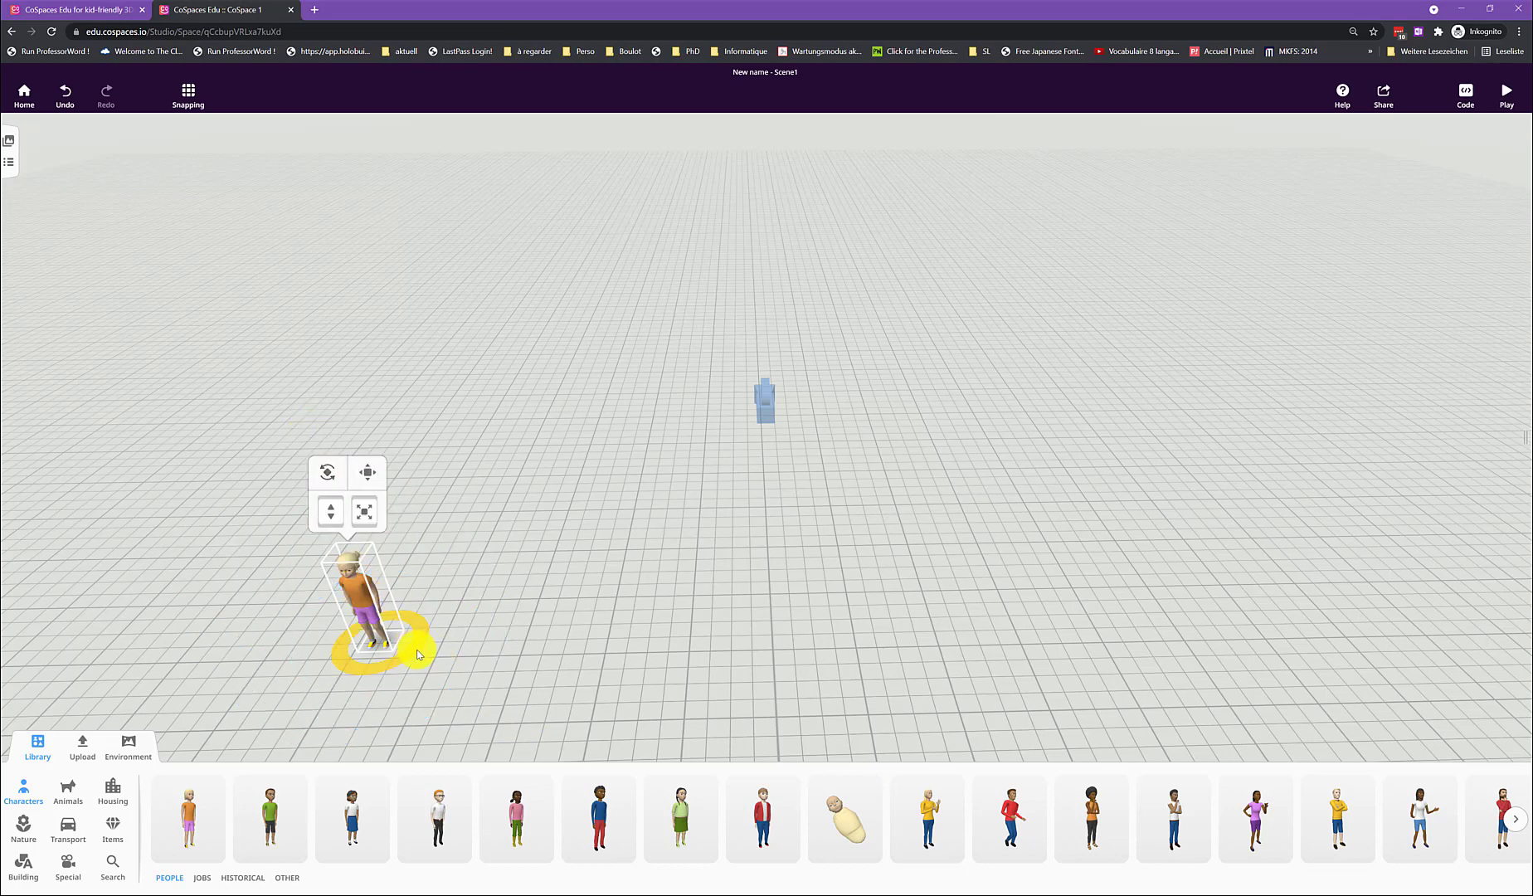
pyautogui.moveTo(419, 653); pyautogui.dragTo(365, 609)
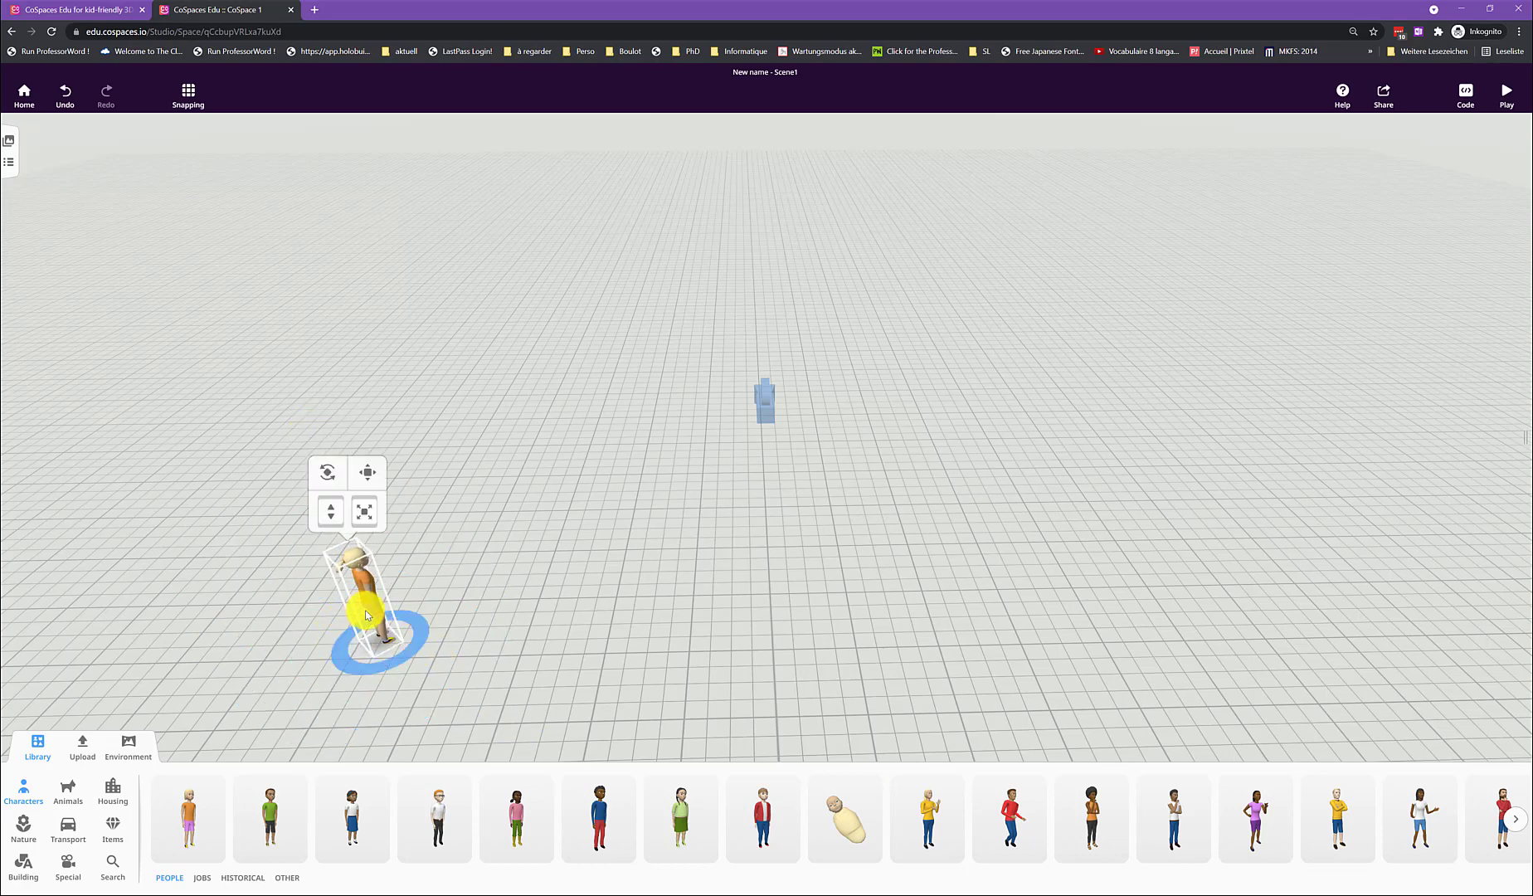
pyautogui.click(526, 620)
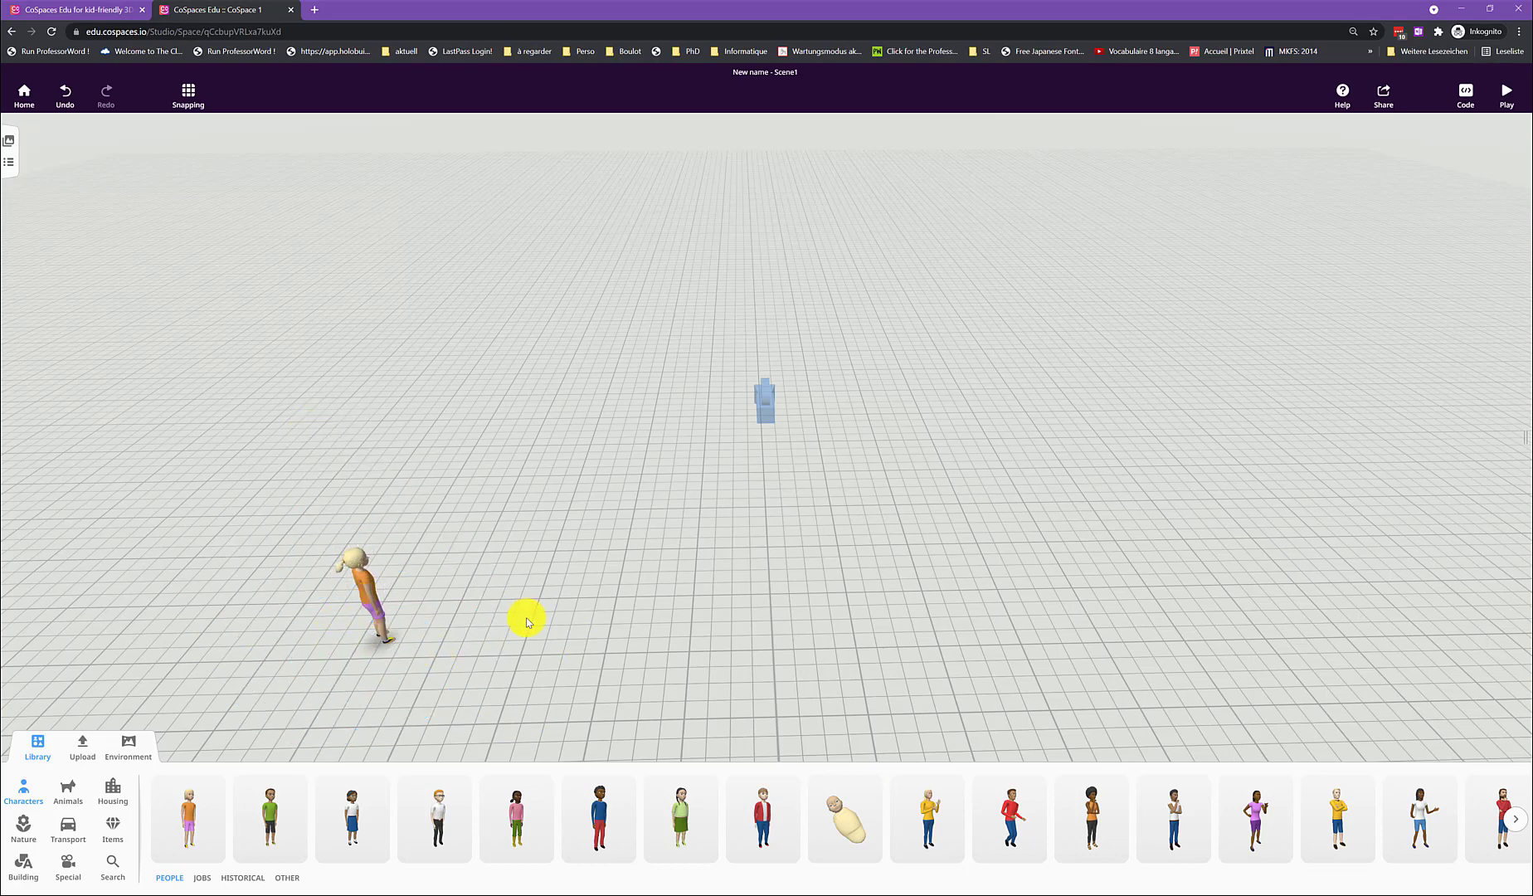
# - Examine the girl's properties, including her name and the Code, Speech and Physics settings
pyautogui.rightClick(372, 599)
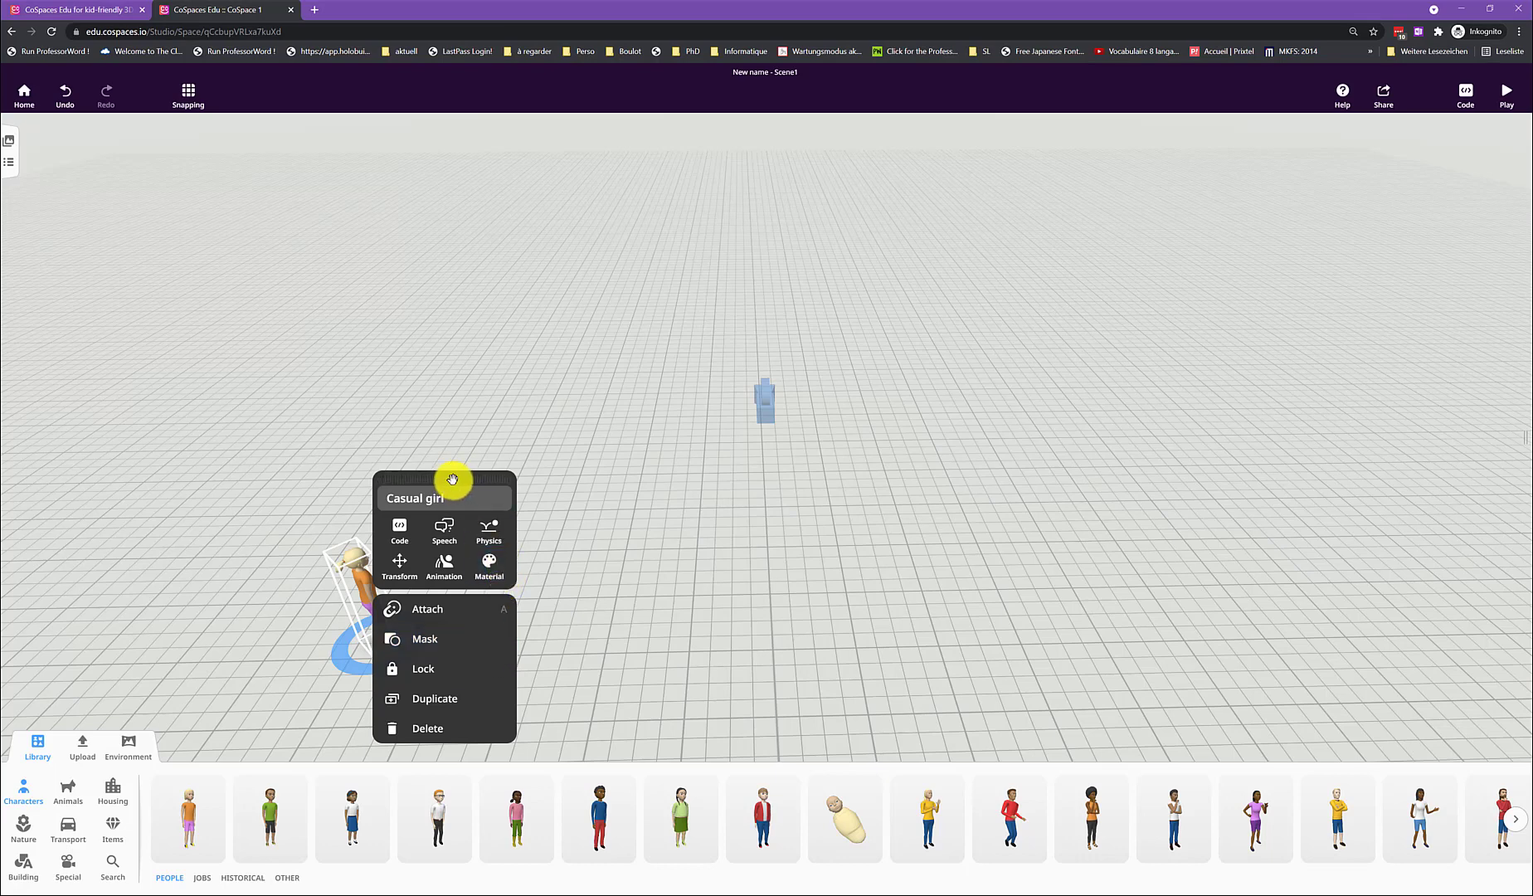
pyautogui.moveTo(454, 472); pyautogui.dragTo(606, 443)
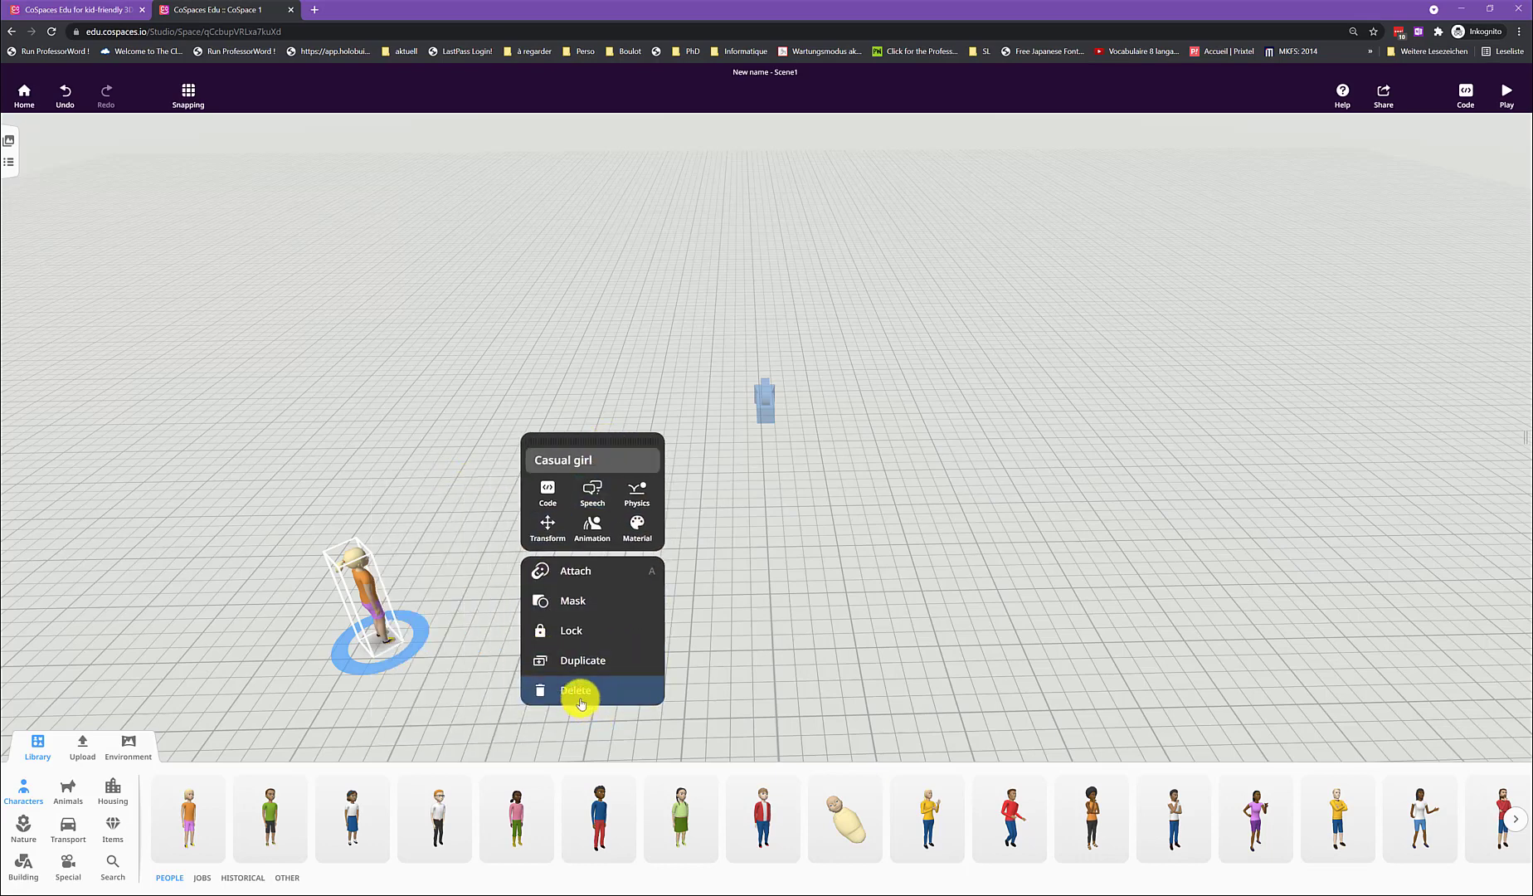
pyautogui.click(555, 459)
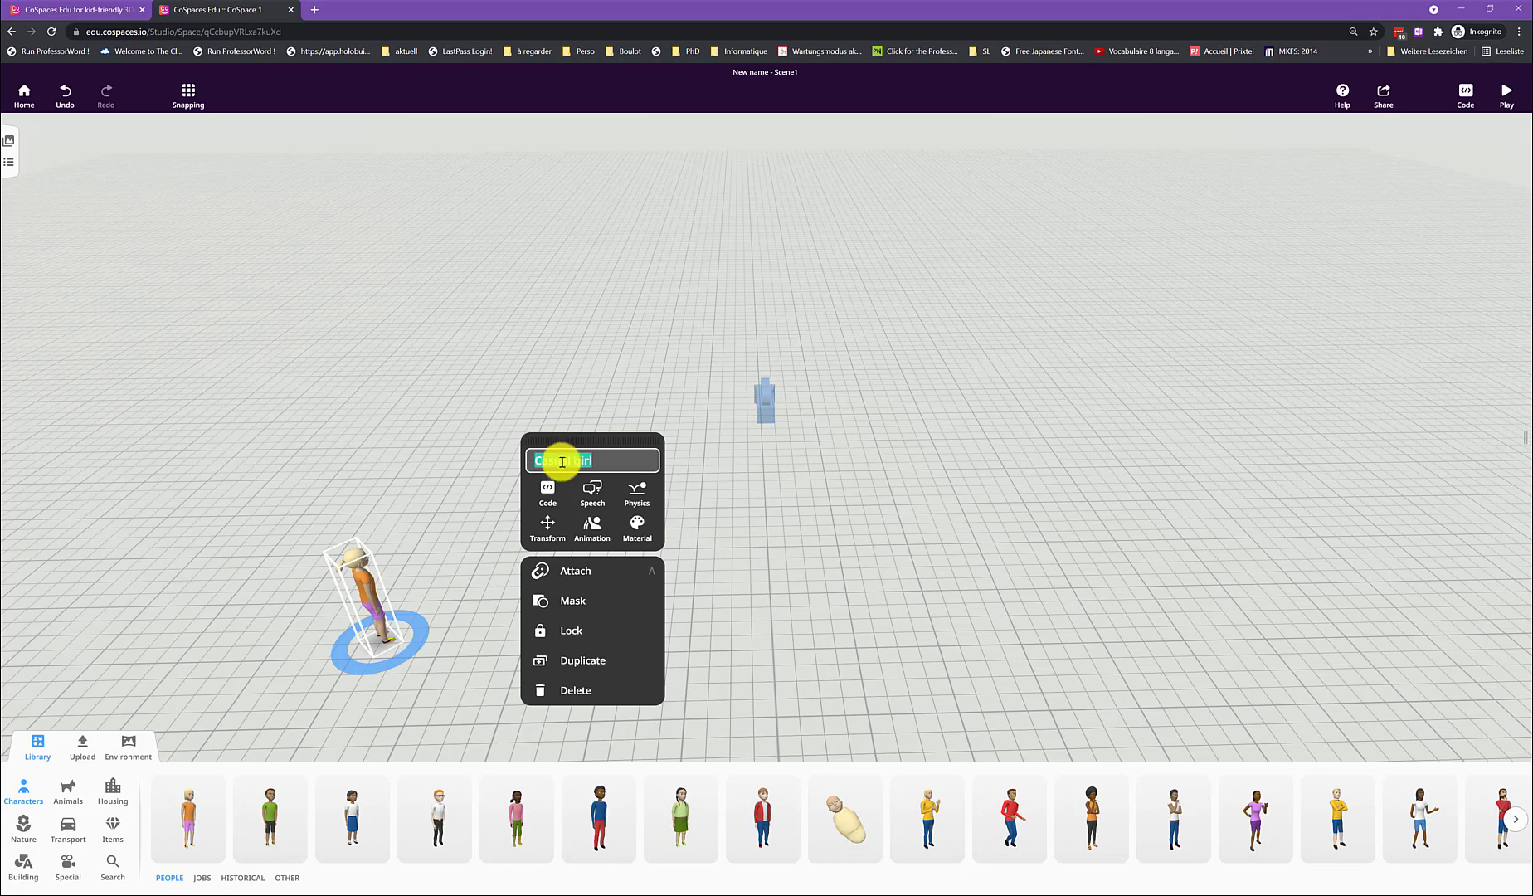
pyautogui.click(548, 493)
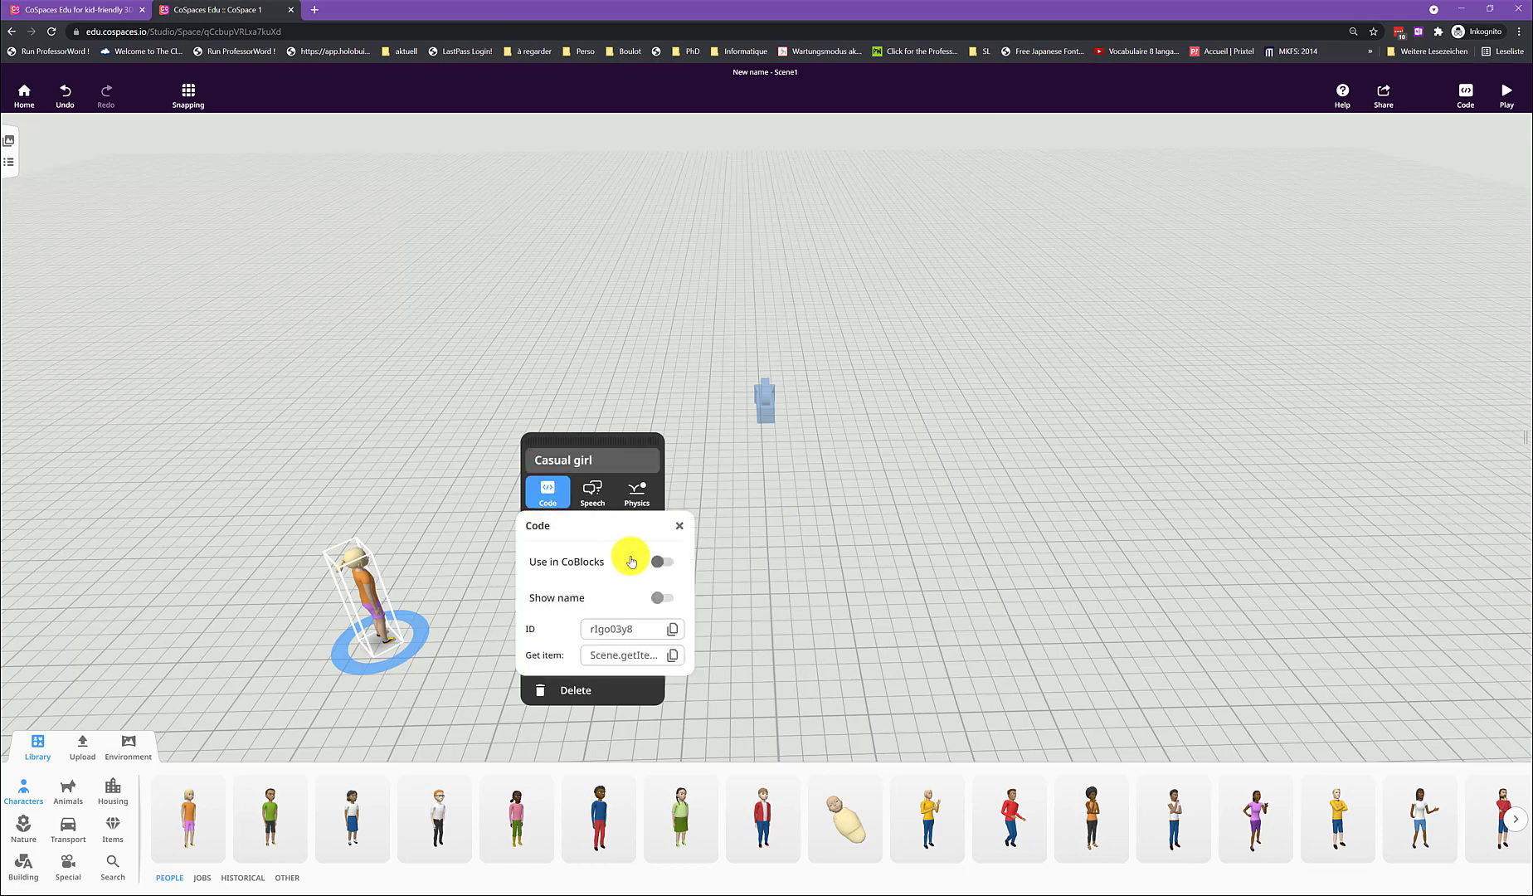
pyautogui.click(549, 491)
pyautogui.click(587, 494)
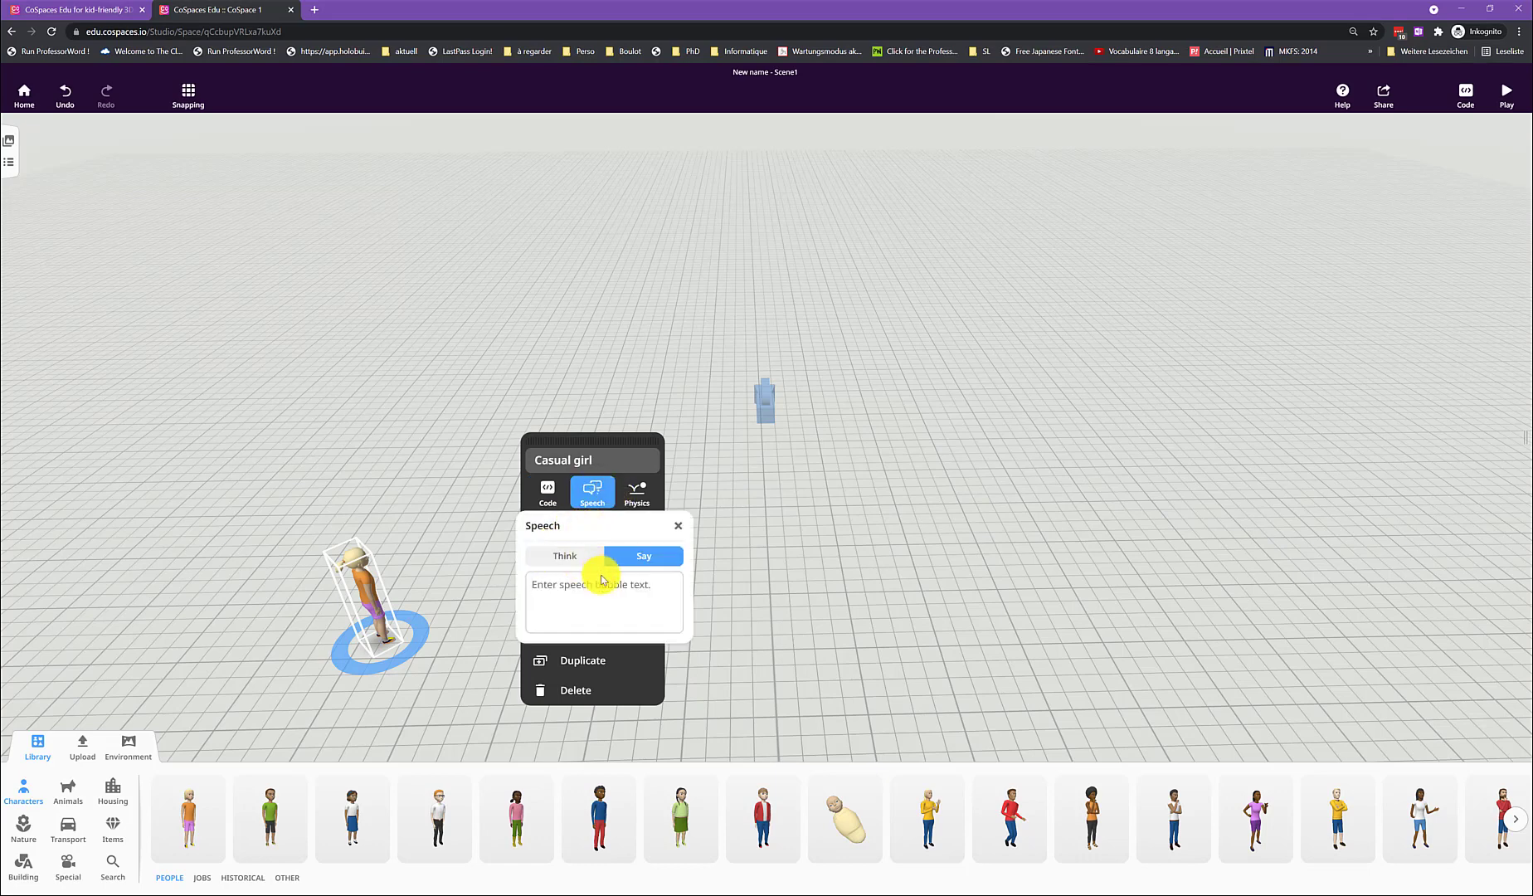
pyautogui.click(677, 525)
pyautogui.click(644, 498)
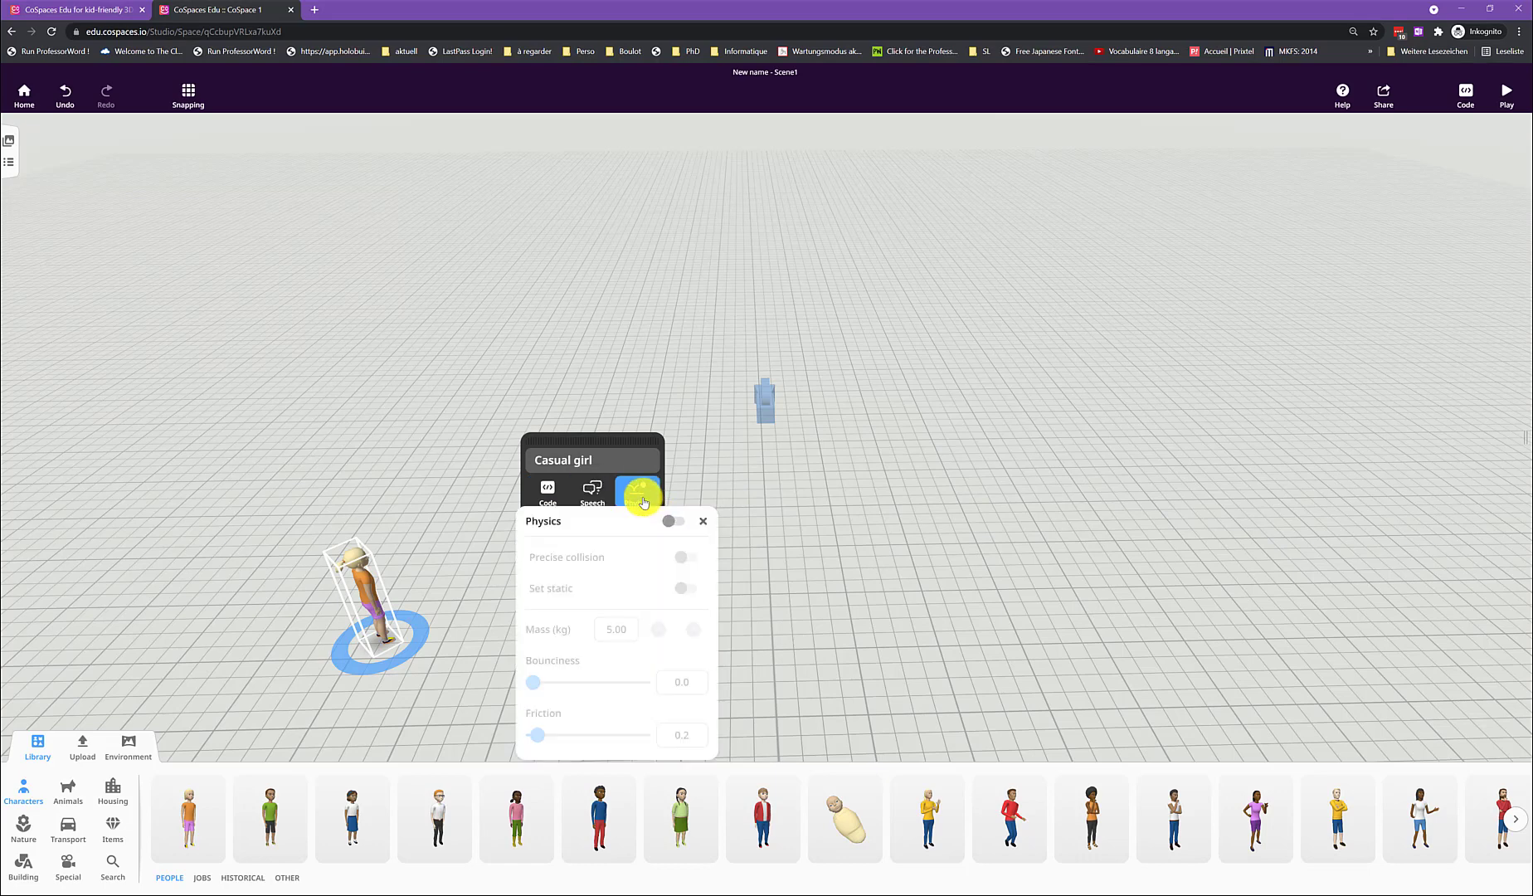
pyautogui.click(641, 498)
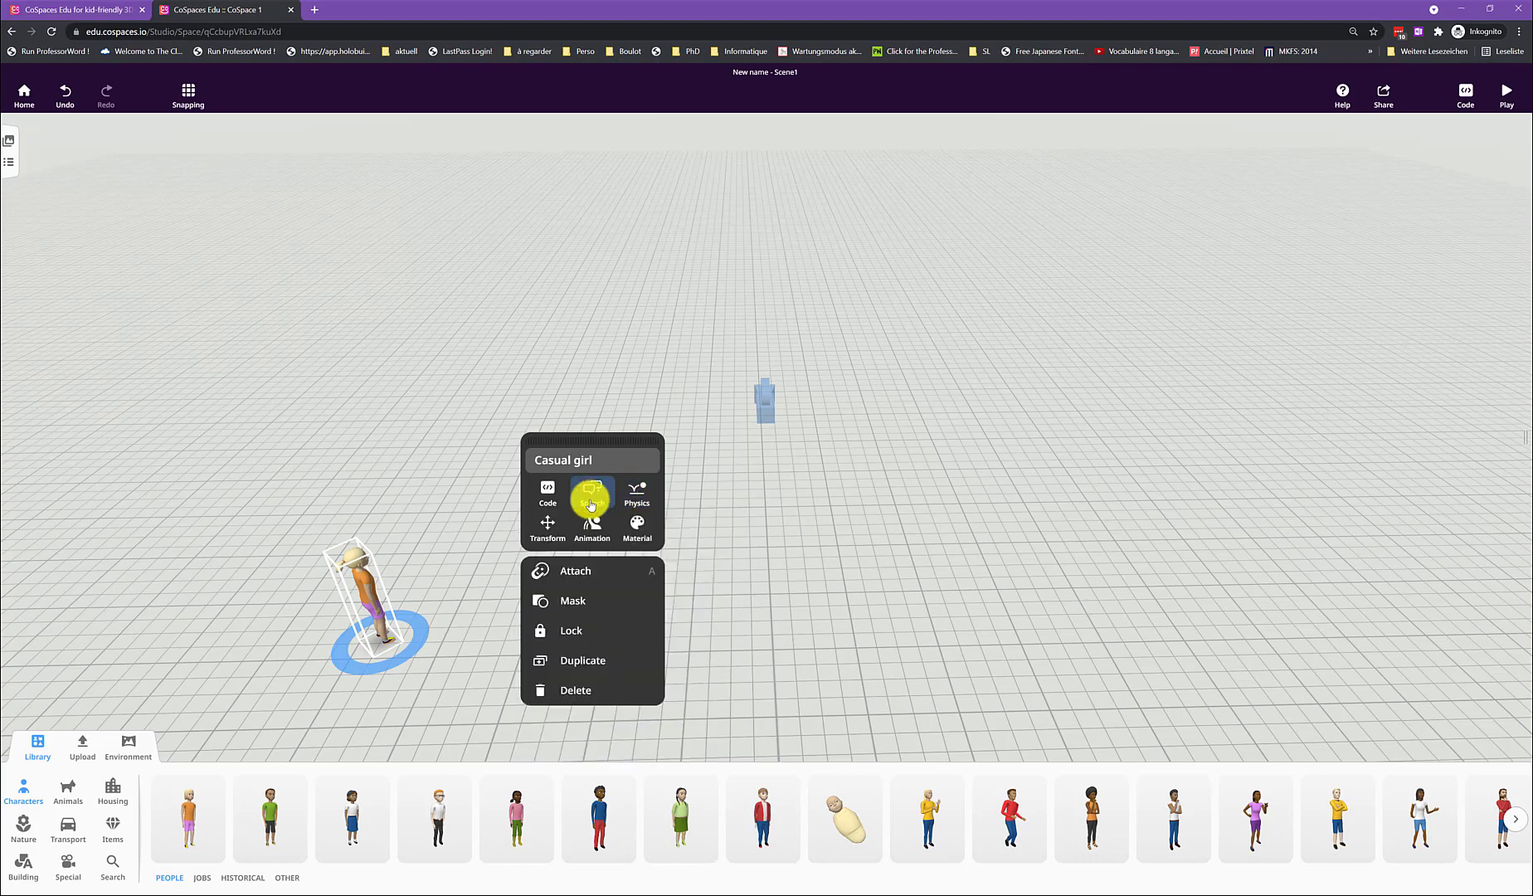
# - Set the girl's animation to the Agree reaction
pyautogui.click(598, 536)
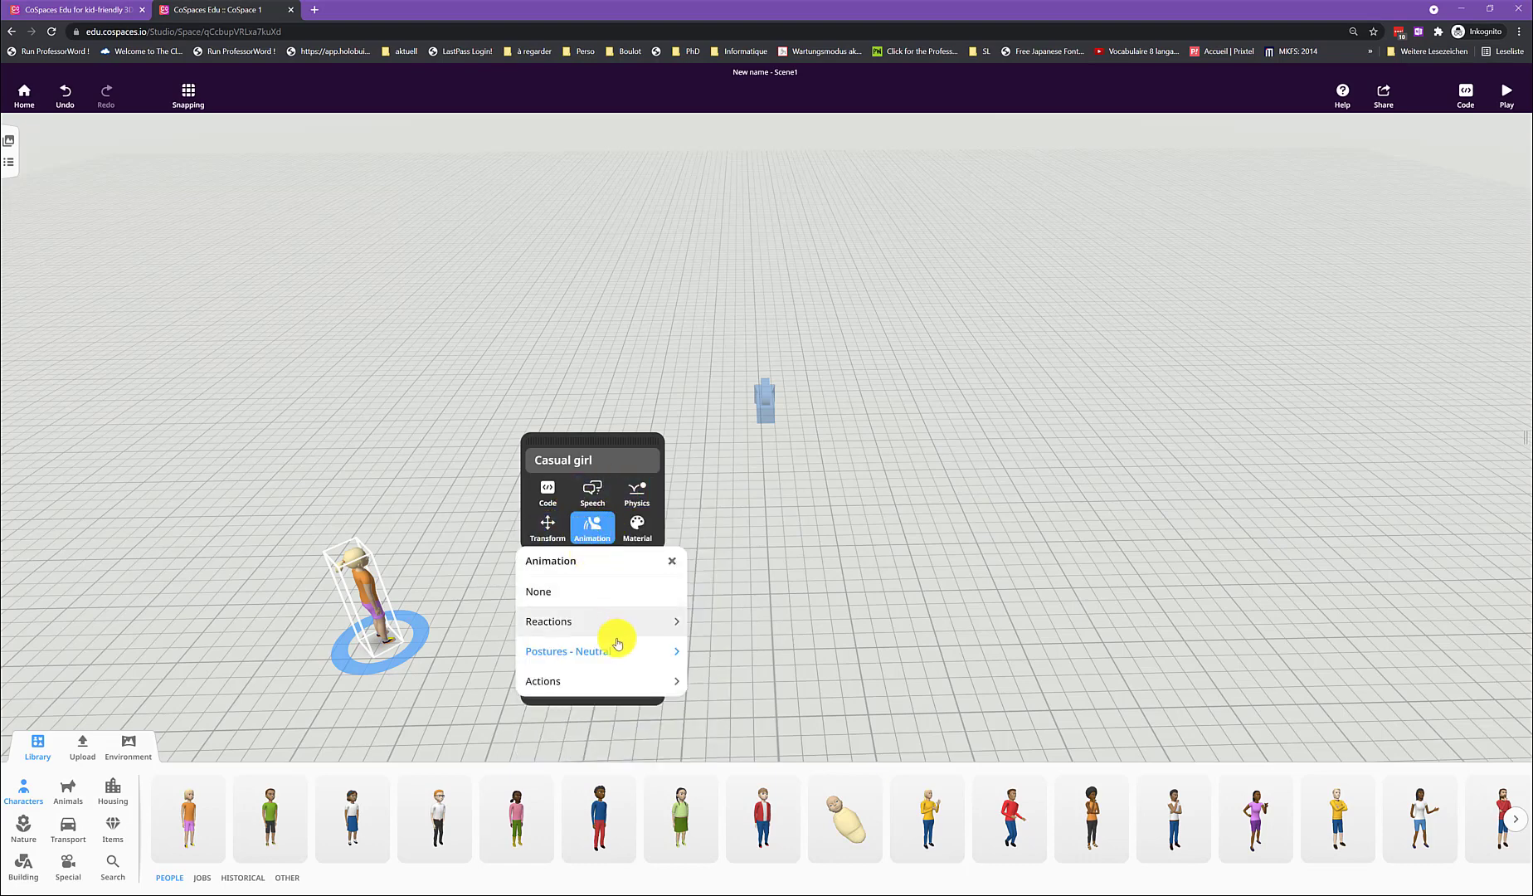
pyautogui.click(584, 623)
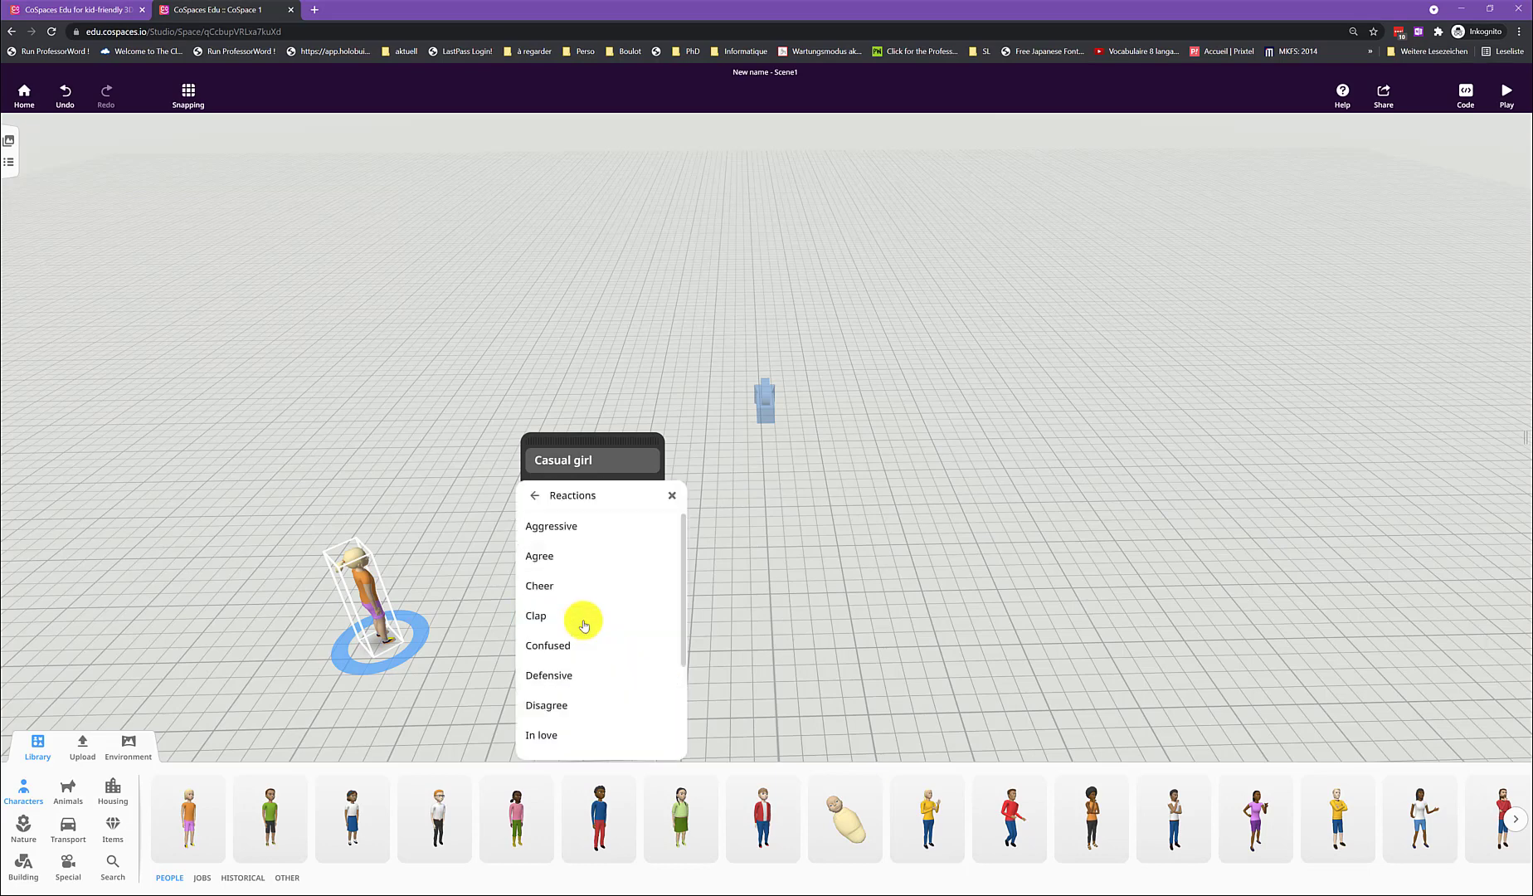
pyautogui.click(569, 557)
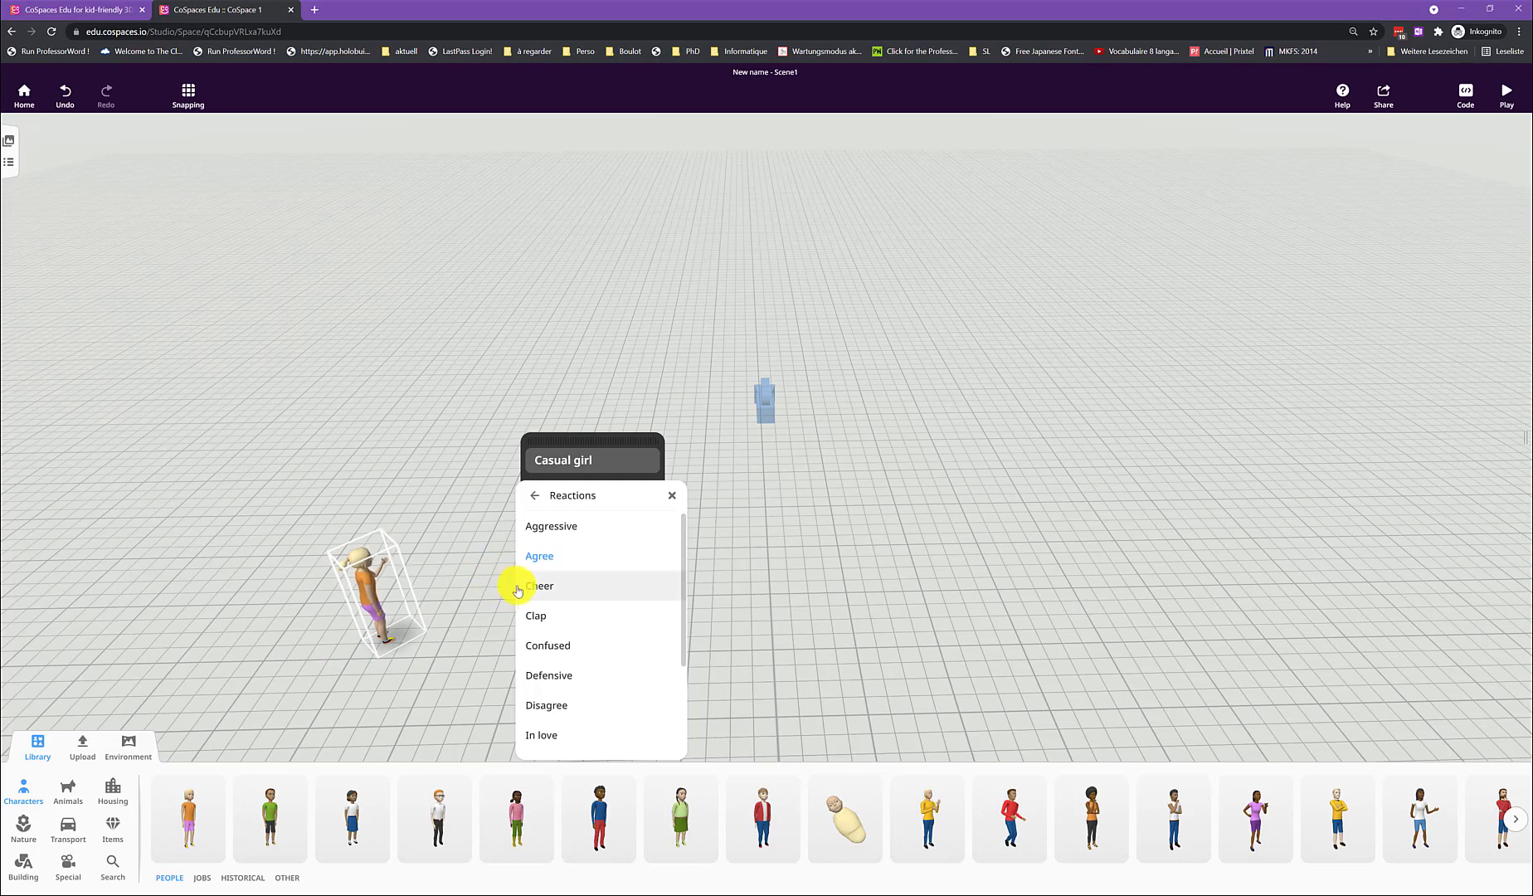
pyautogui.click(534, 495)
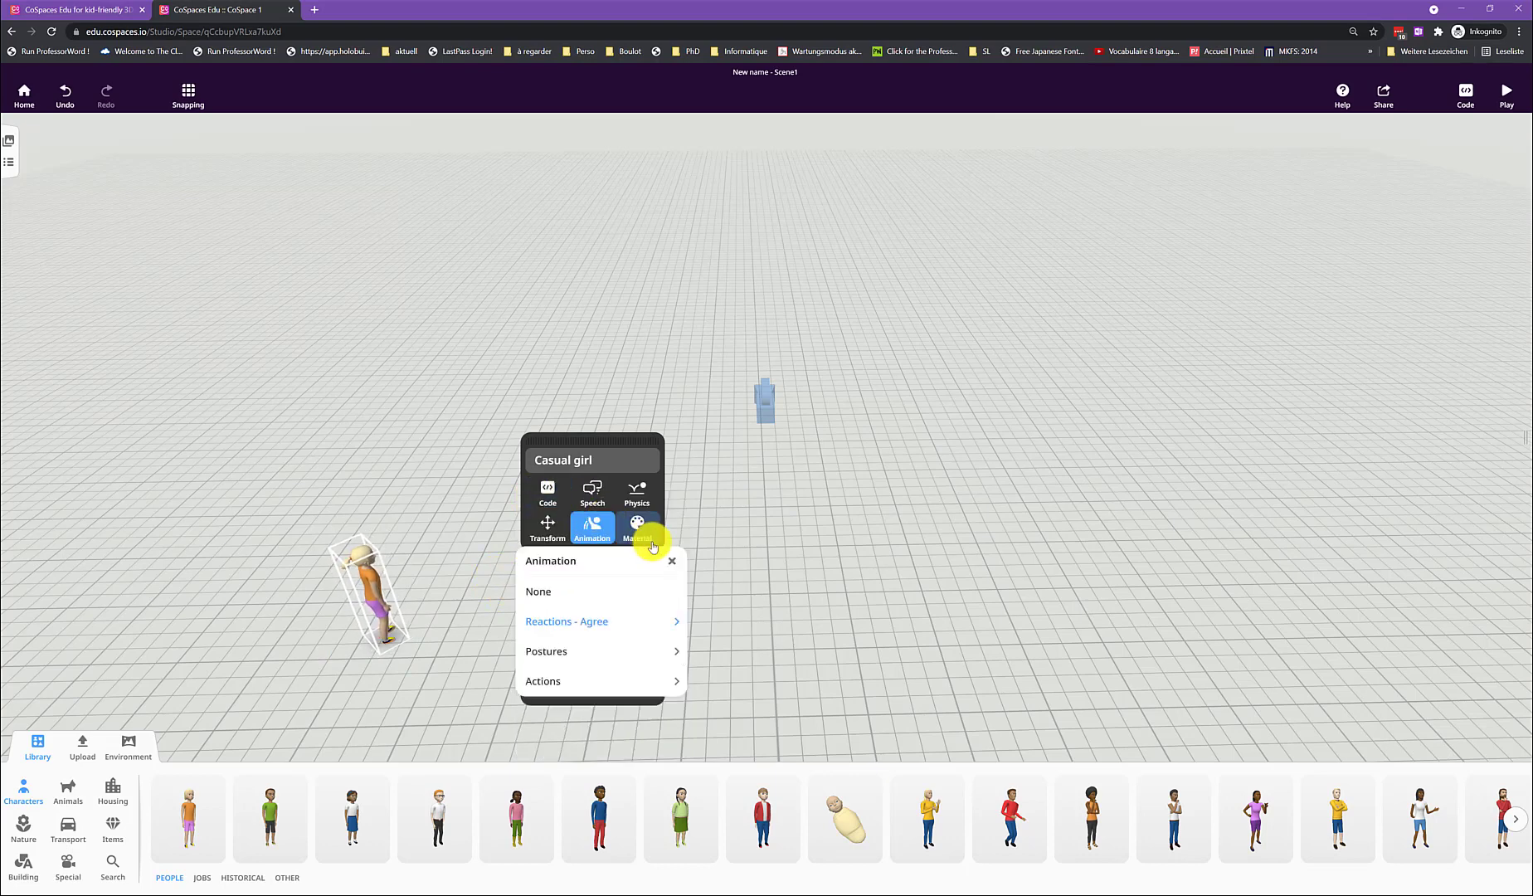
# - Color the girl's shirt dark red and her pants dark grey
pyautogui.click(632, 528)
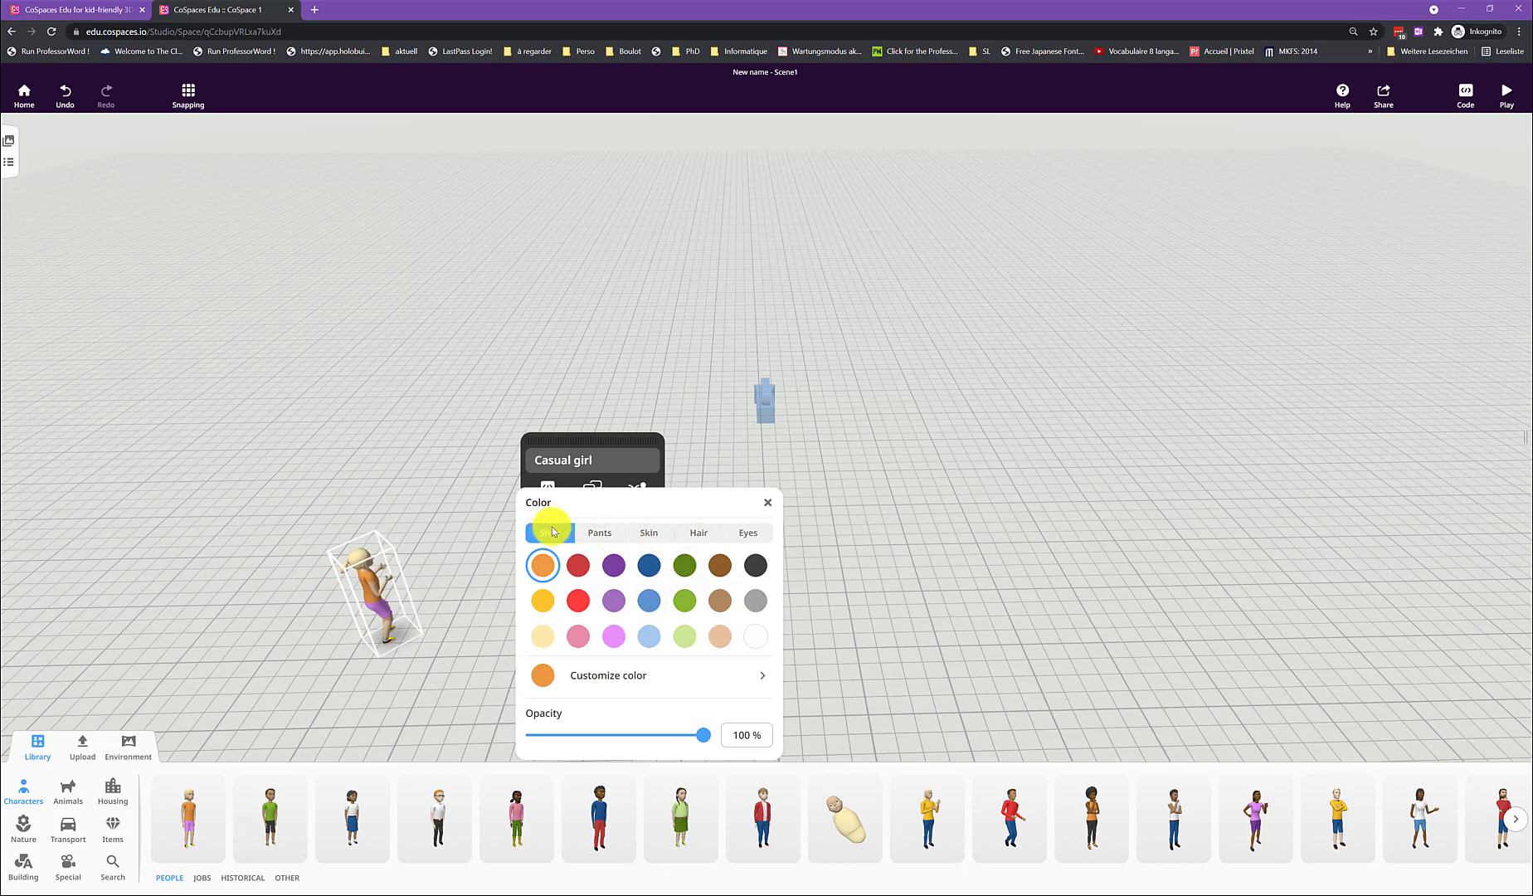
pyautogui.click(578, 565)
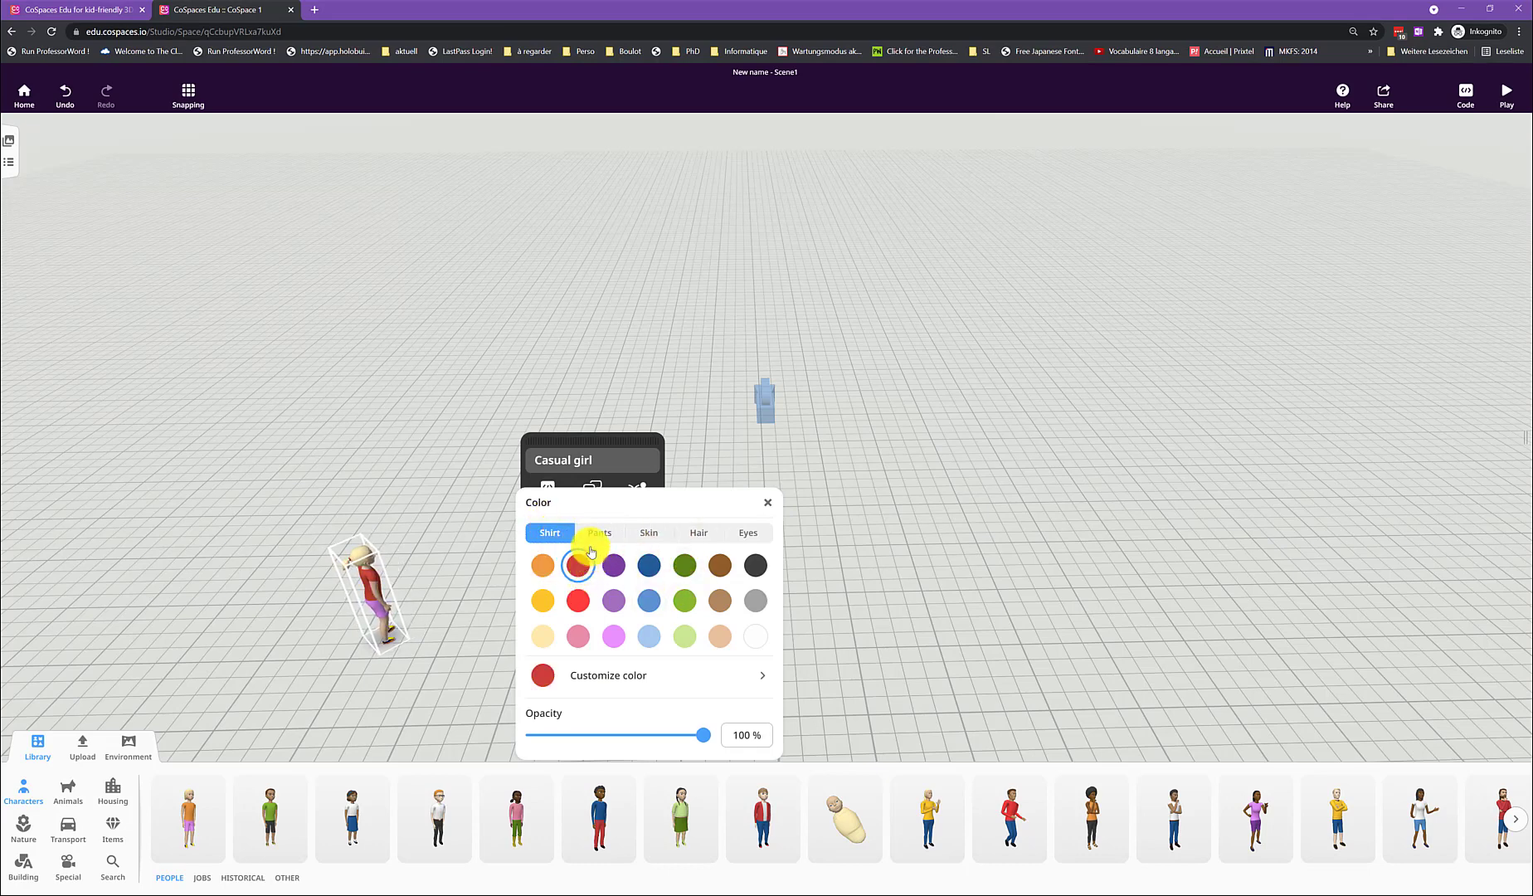
pyautogui.click(595, 535)
pyautogui.click(754, 565)
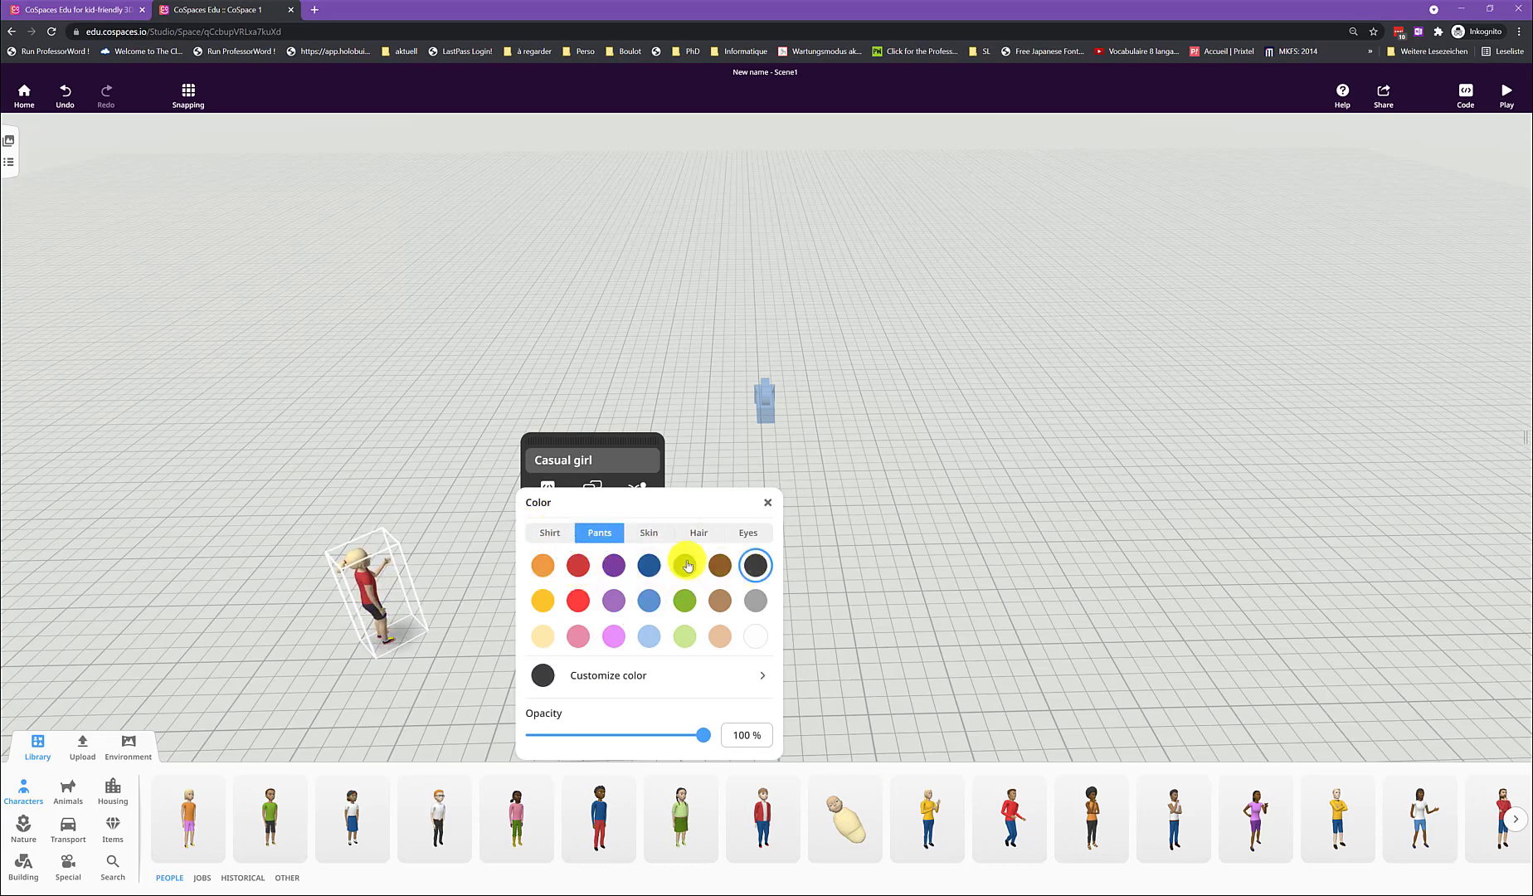
# - Give the girl a tan skin tone and black hair, and check the custom color options for her eyes
pyautogui.click(639, 539)
pyautogui.click(648, 623)
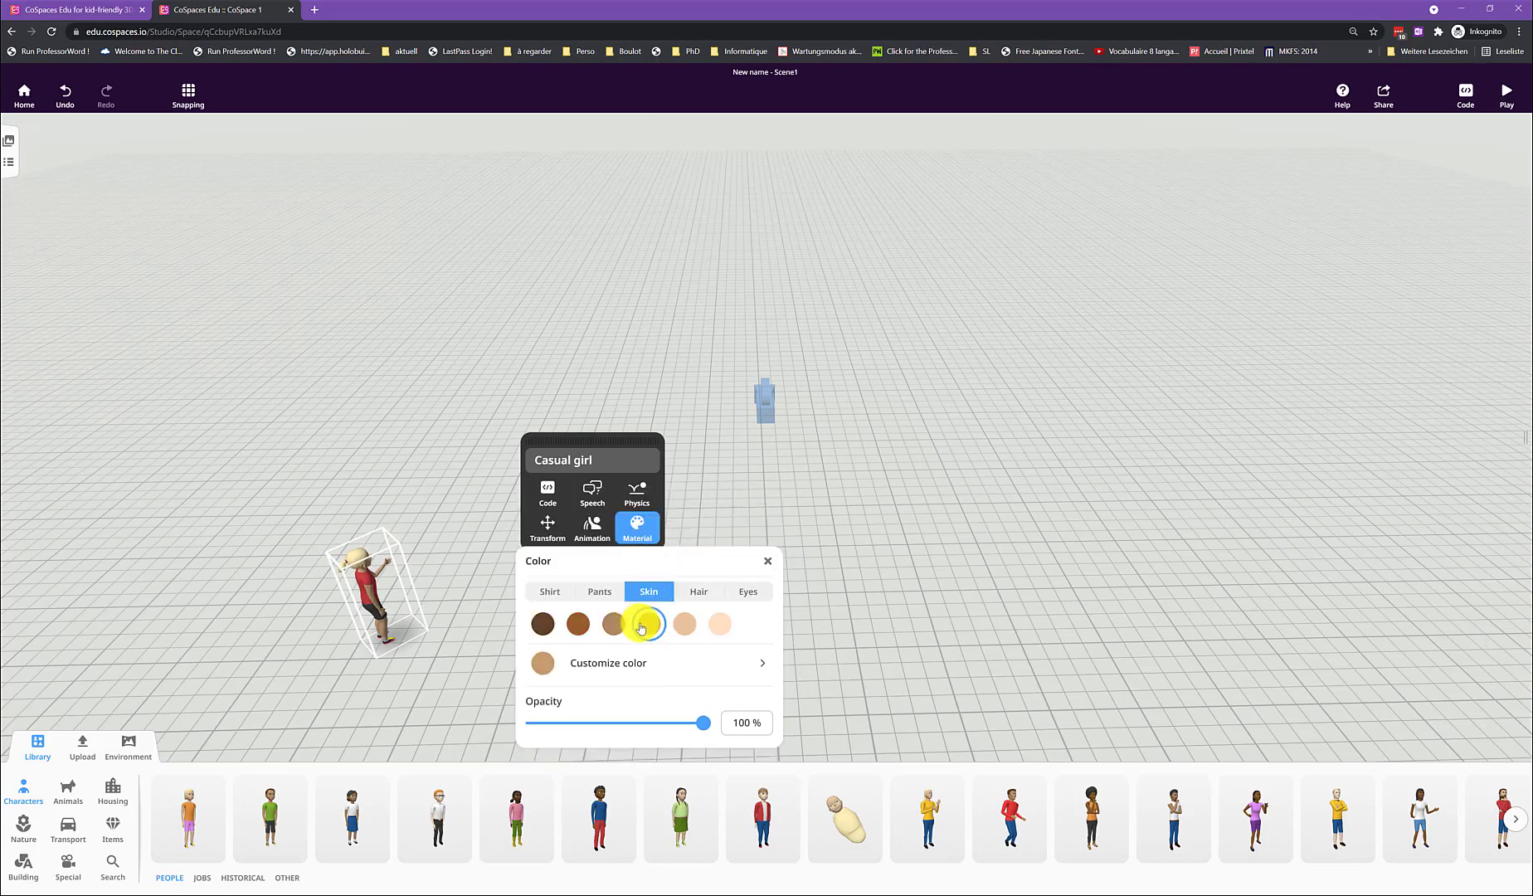
pyautogui.click(699, 592)
pyautogui.click(614, 599)
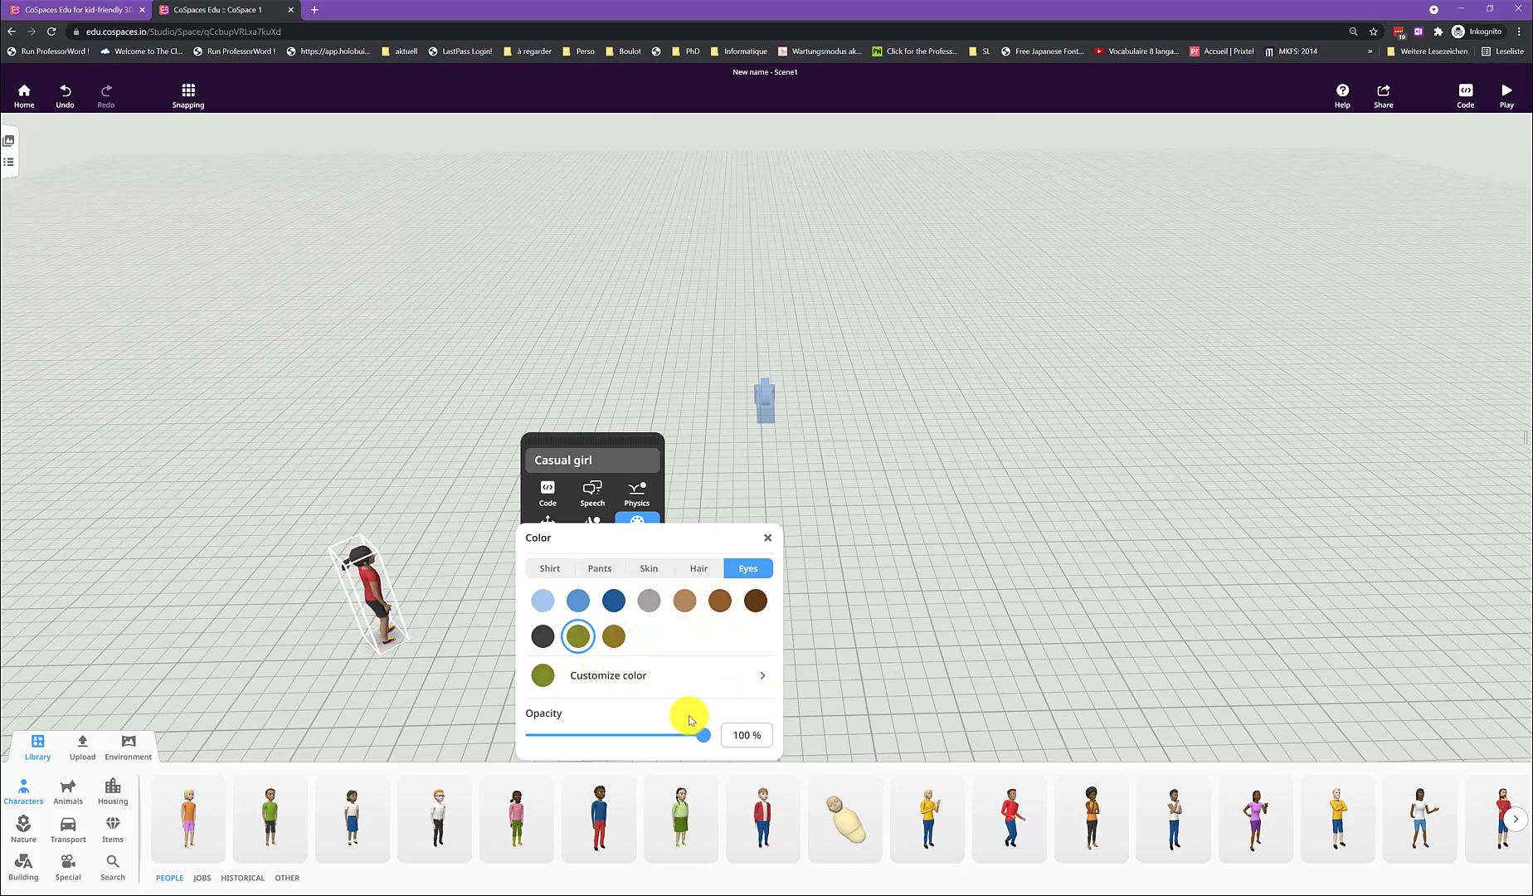
pyautogui.click(639, 676)
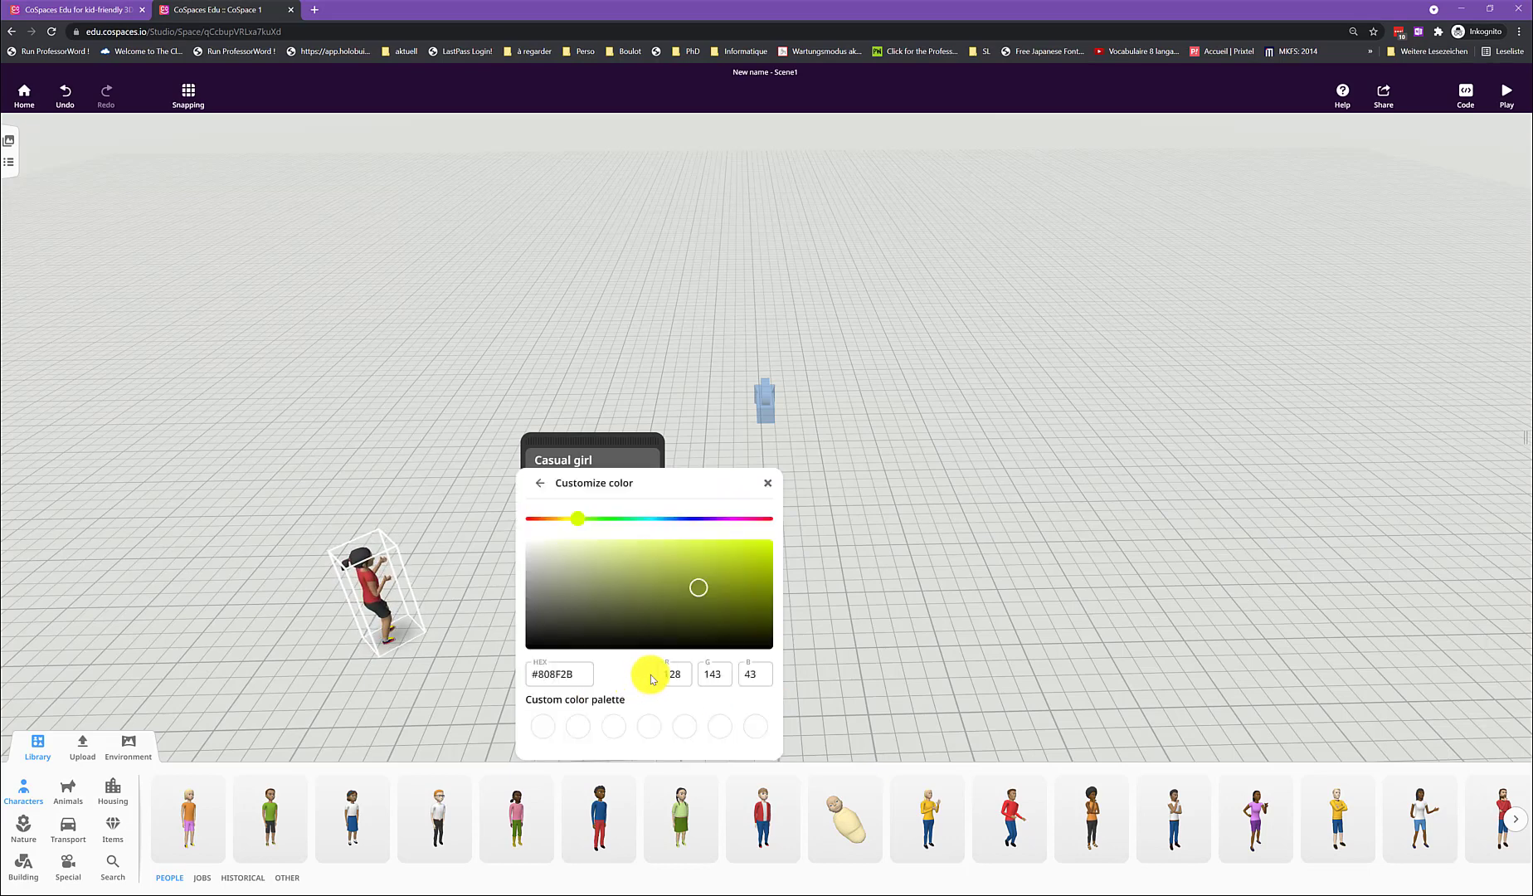
pyautogui.click(769, 485)
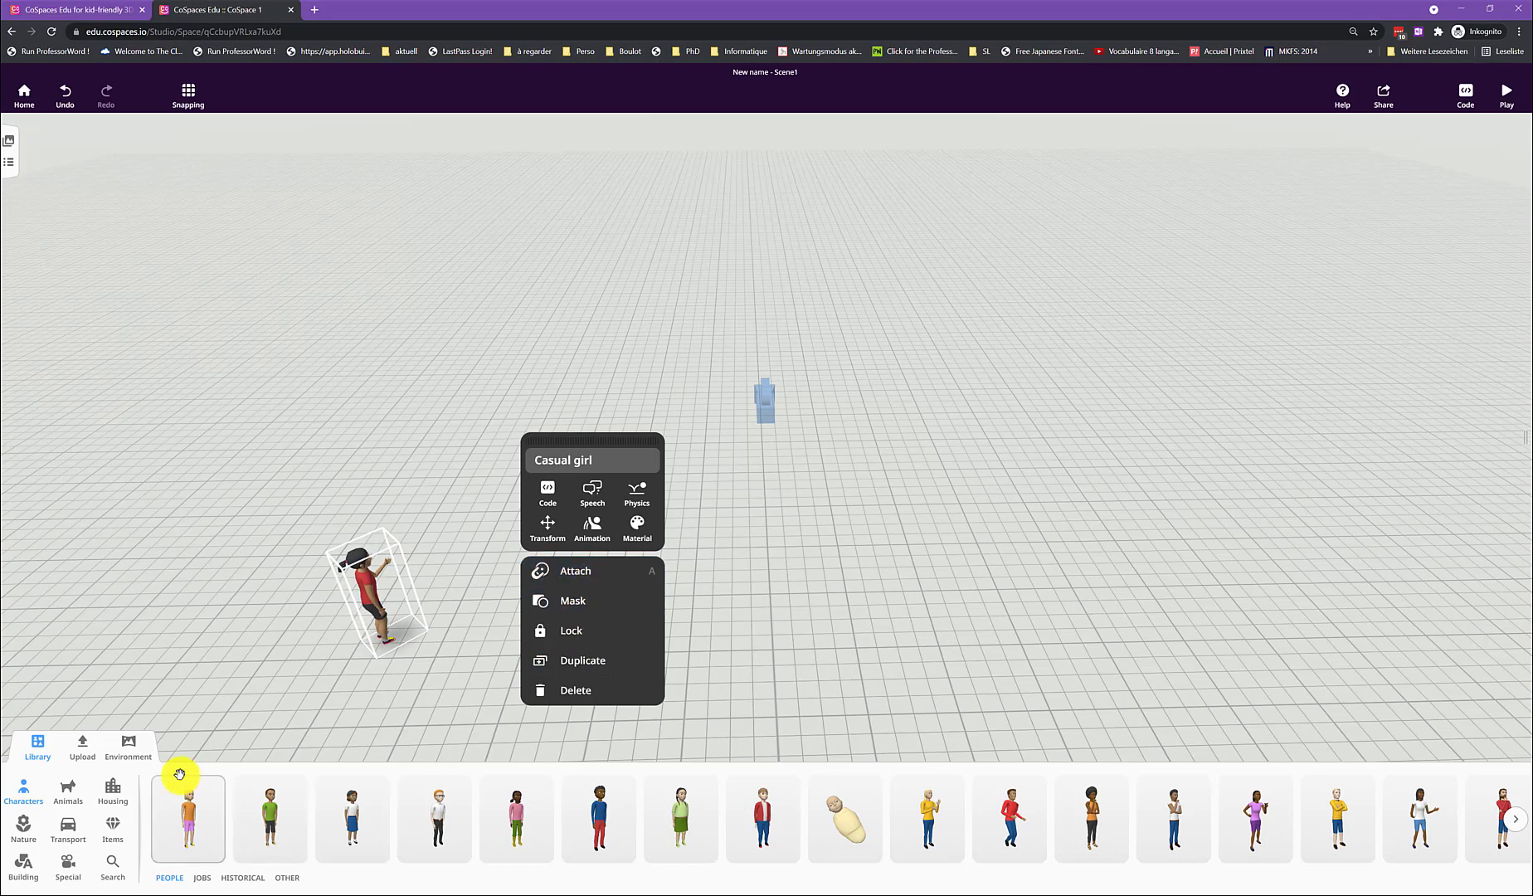
# - Place the blue bicycle from the land transport collection on the ground beside the girl
pyautogui.click(68, 825)
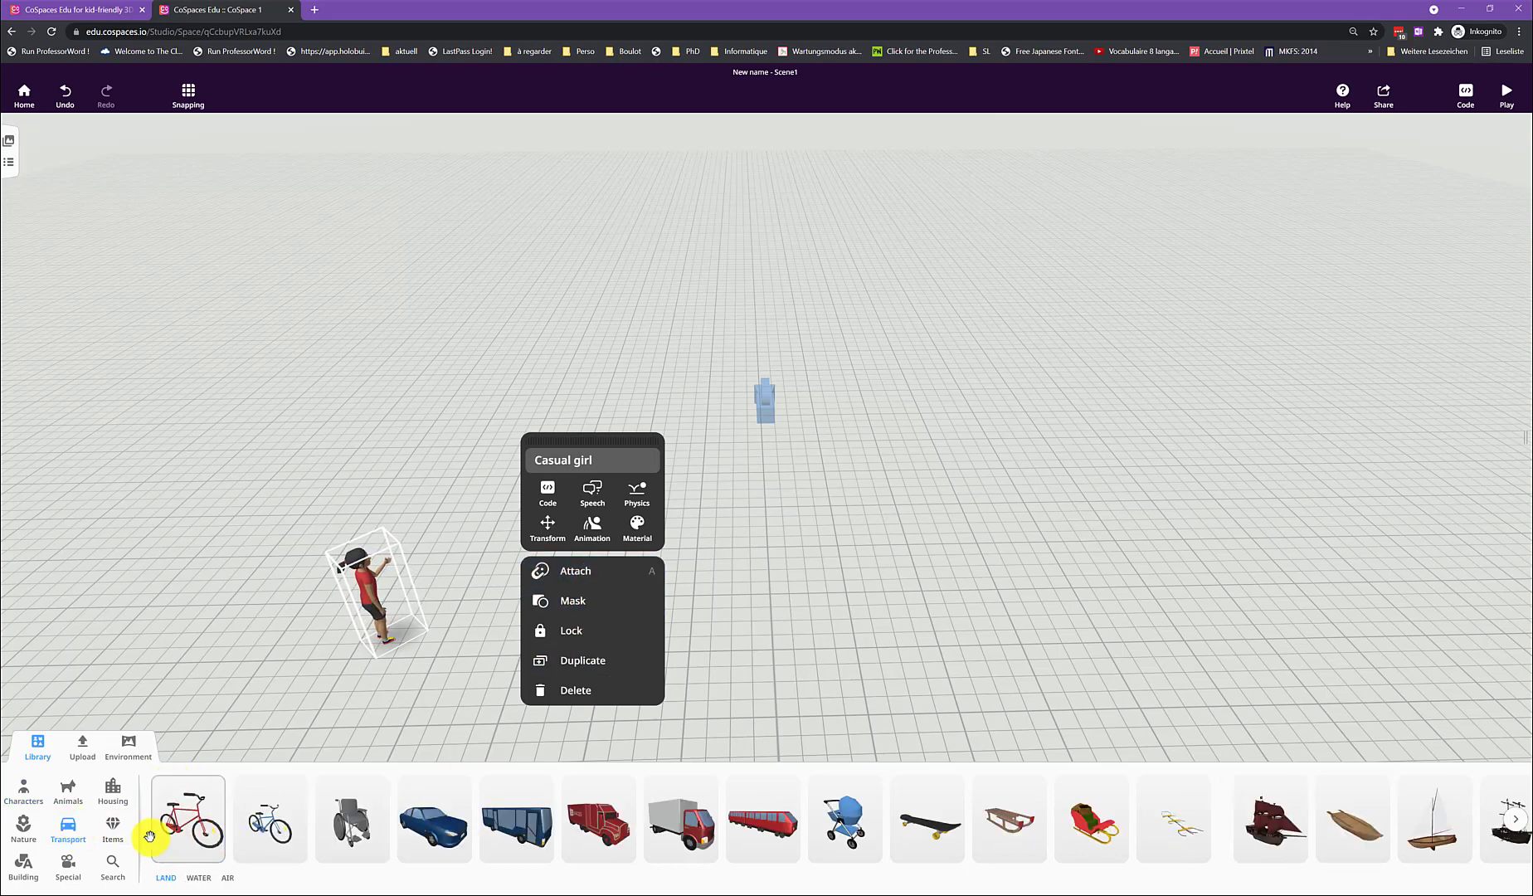
pyautogui.click(461, 684)
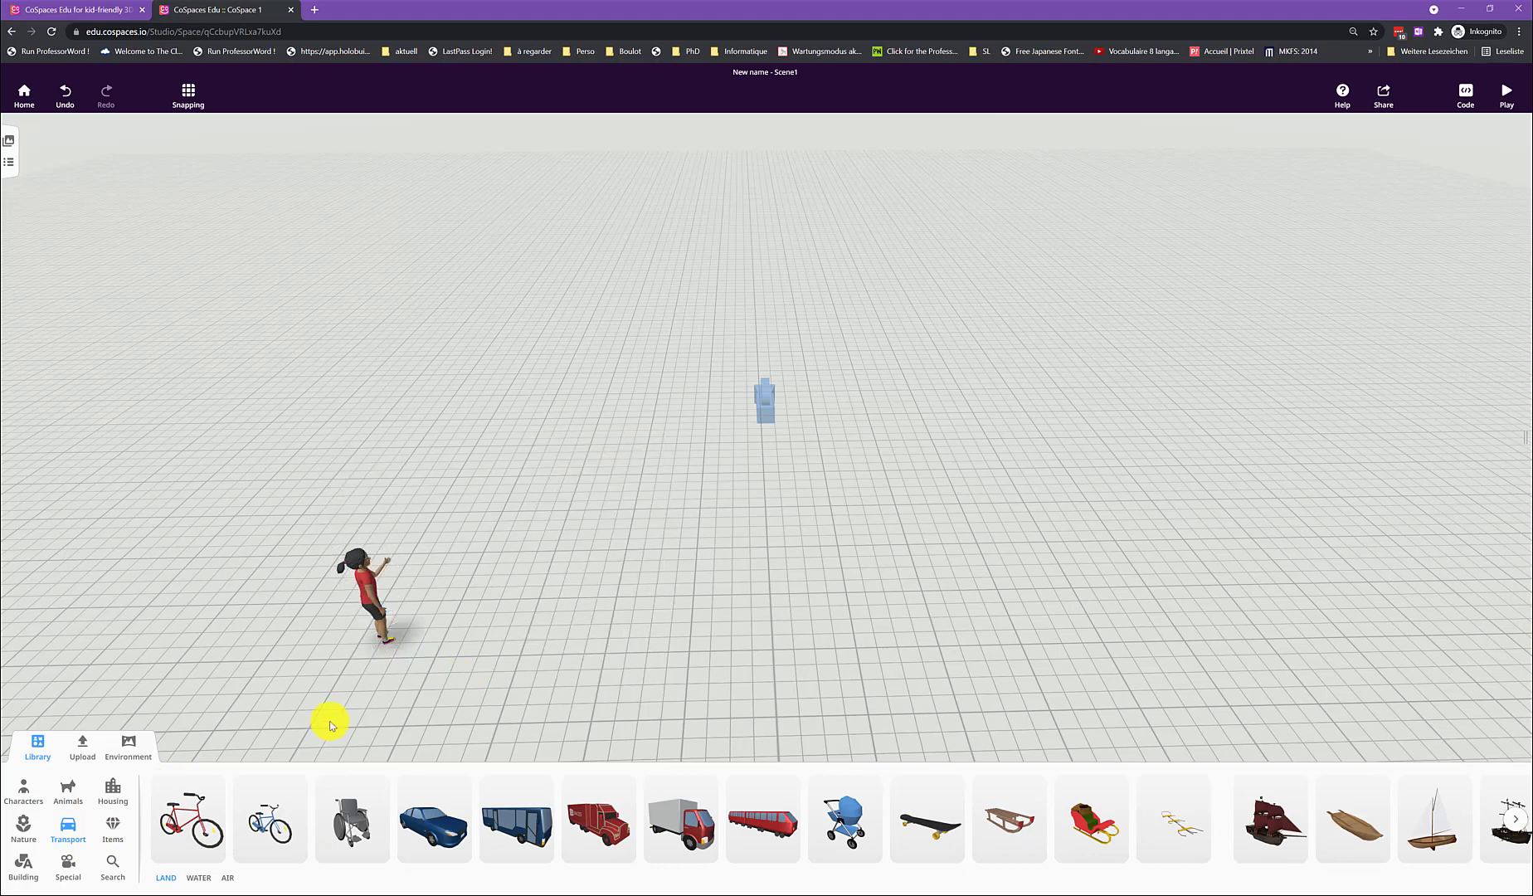
pyautogui.moveTo(311, 813); pyautogui.dragTo(658, 621)
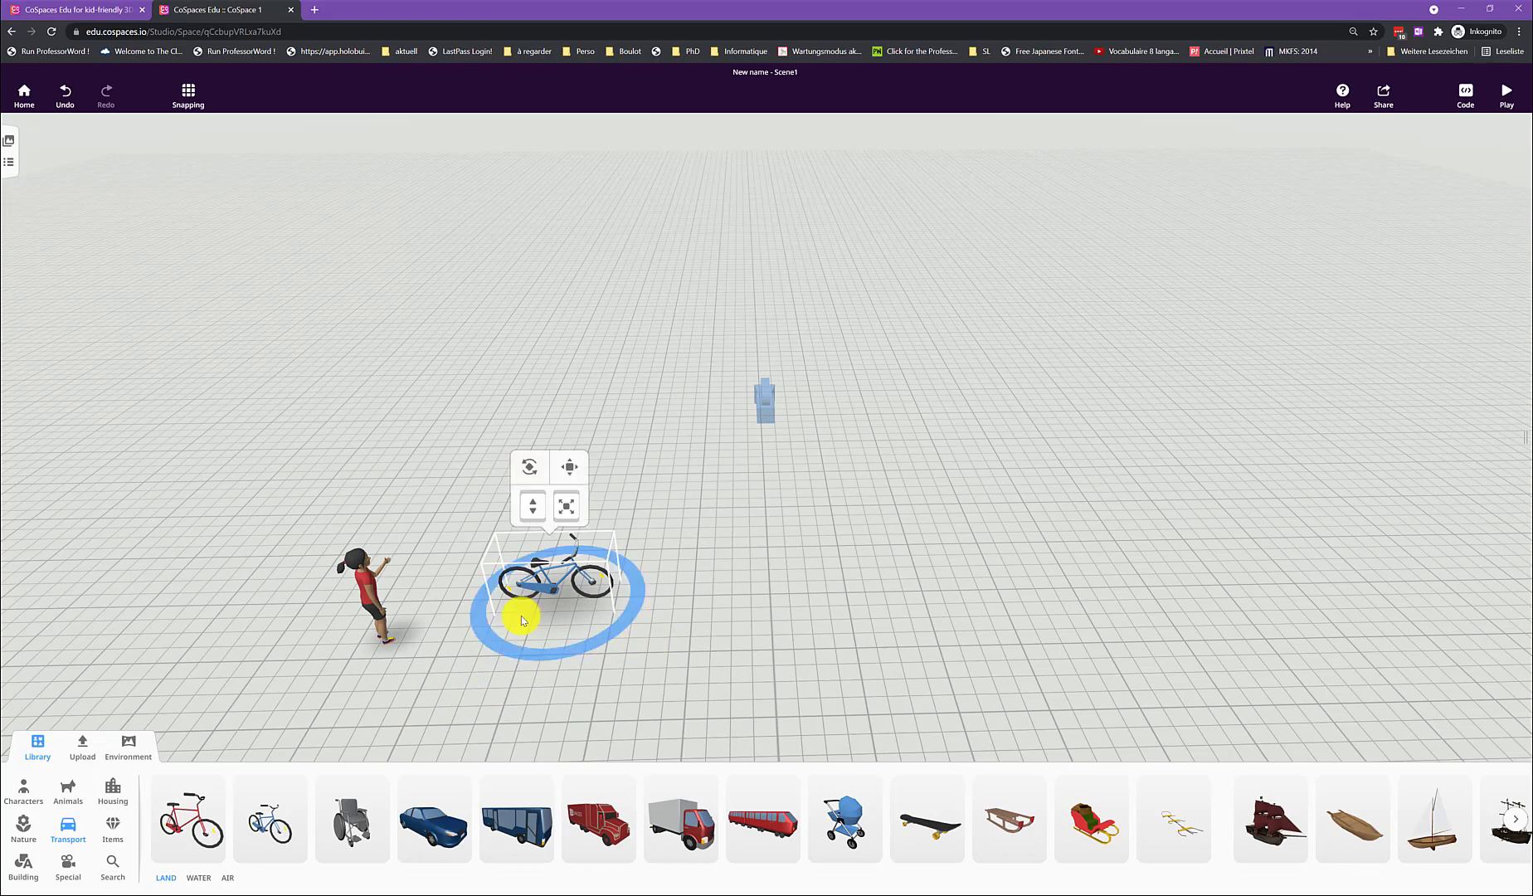
# - Set the girl's animation to the Ride bike posture
pyautogui.click(372, 589)
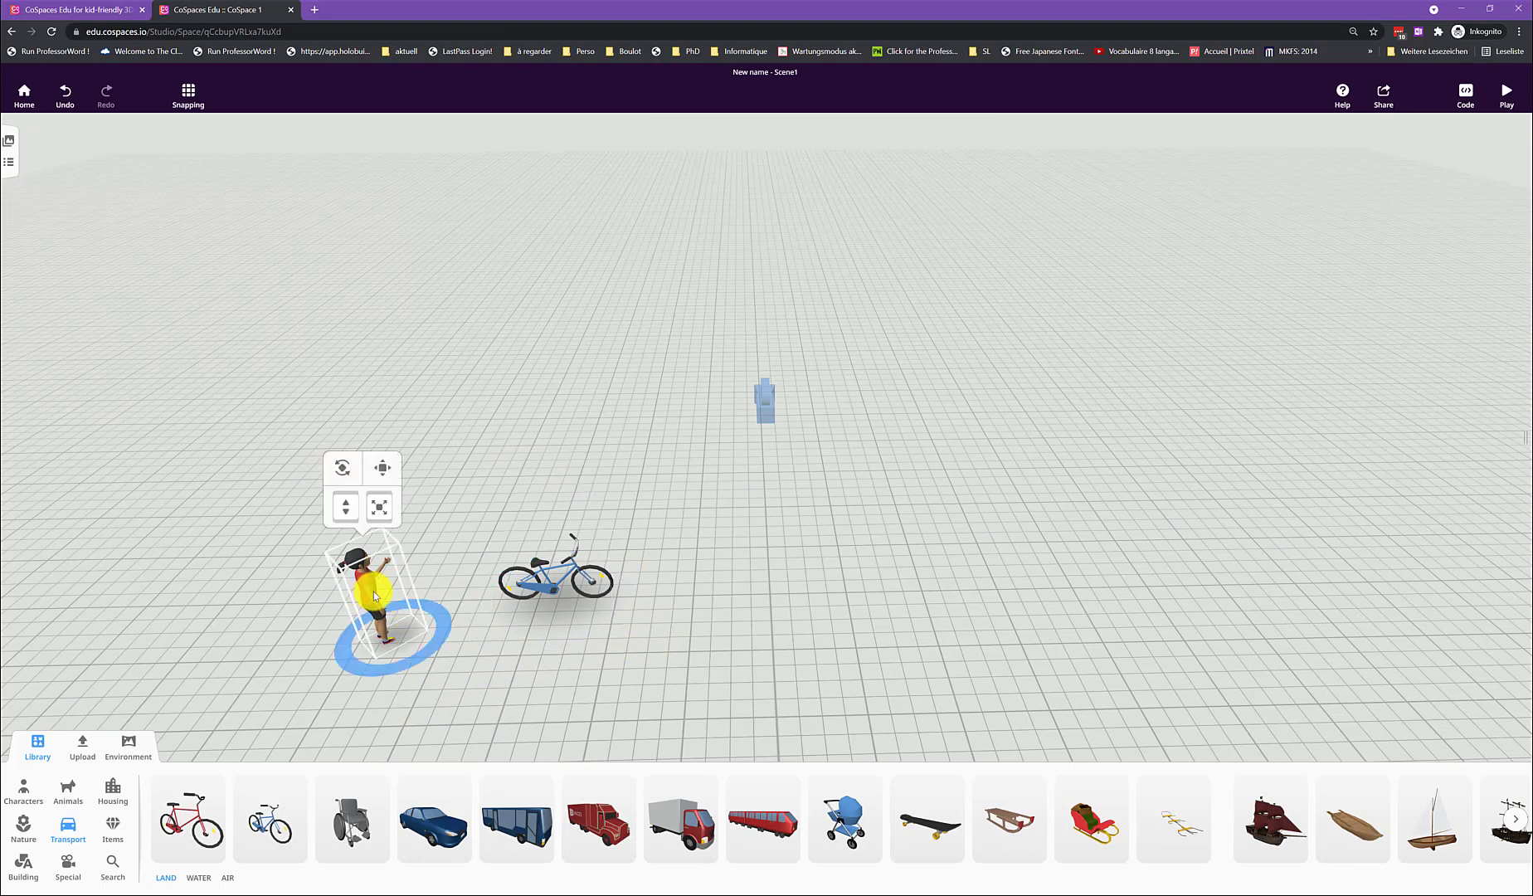
pyautogui.rightClick(374, 591)
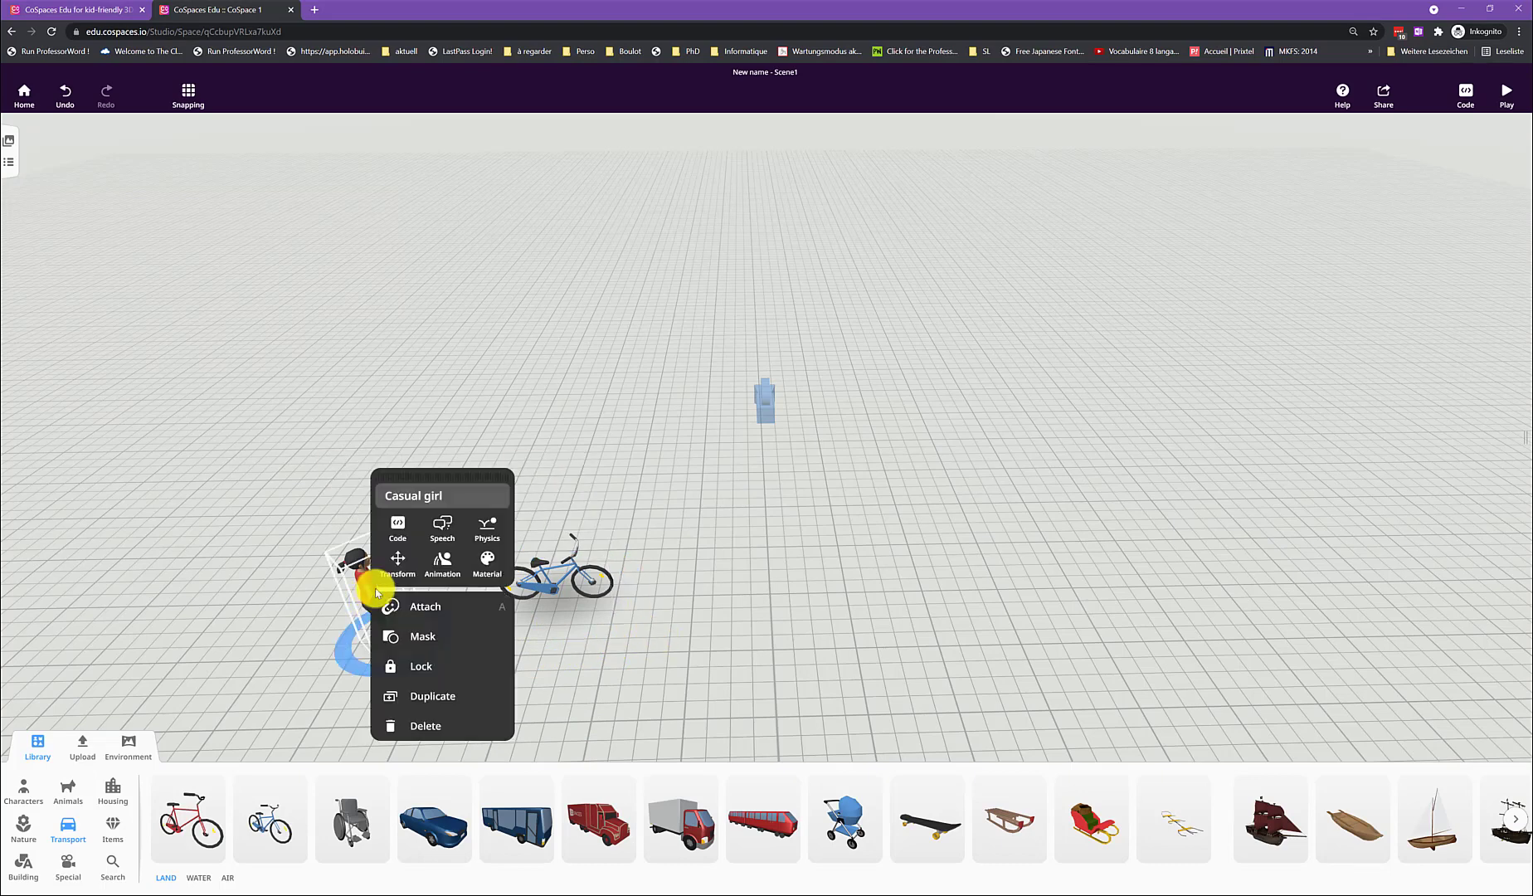
pyautogui.click(447, 567)
pyautogui.click(455, 685)
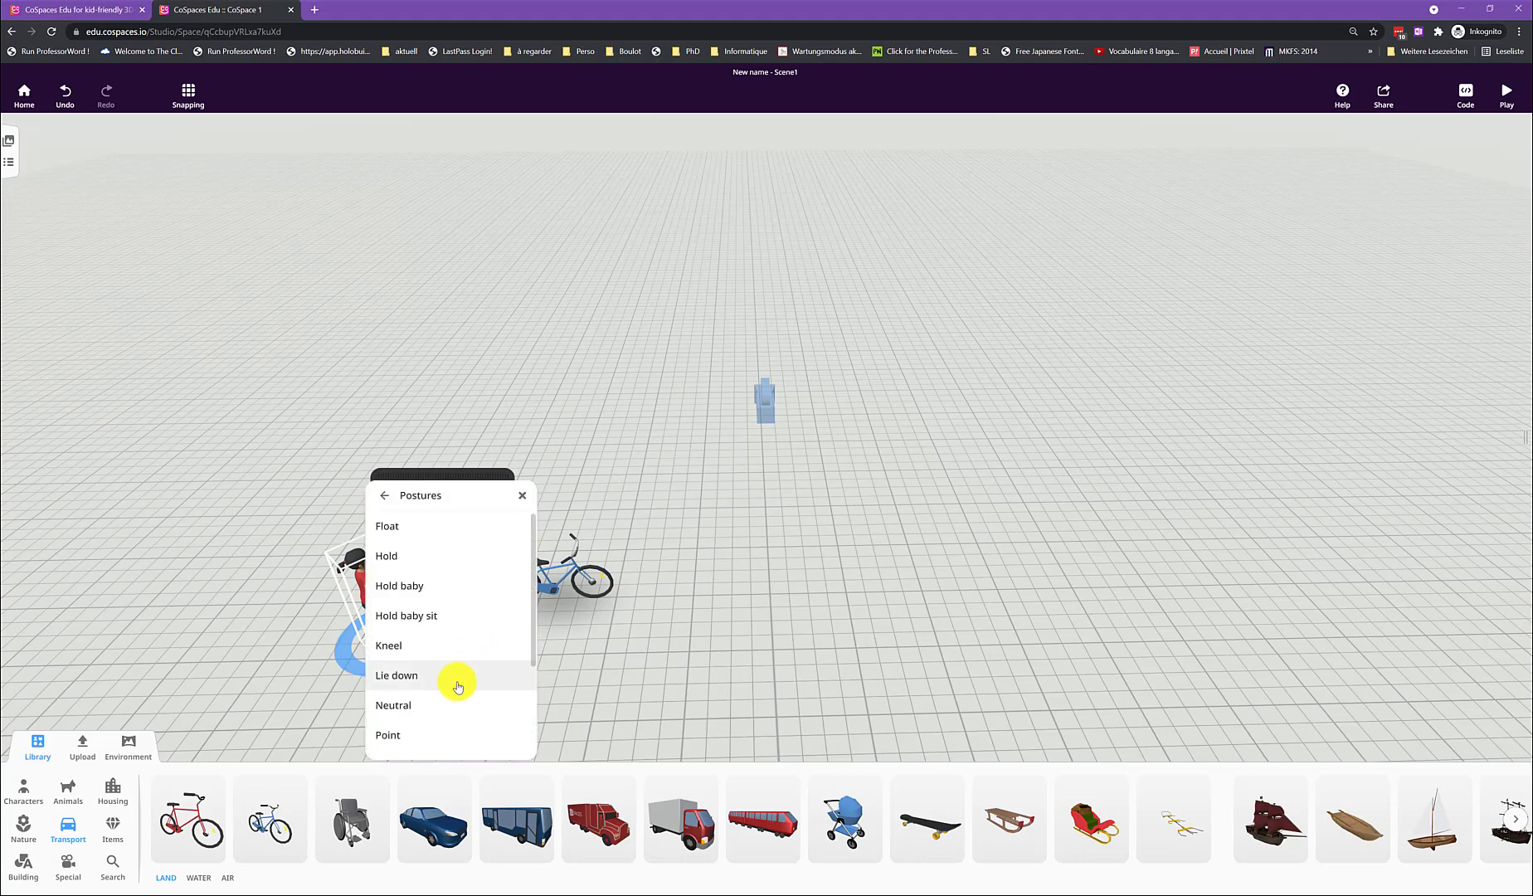
pyautogui.scroll(-2, 463, 641)
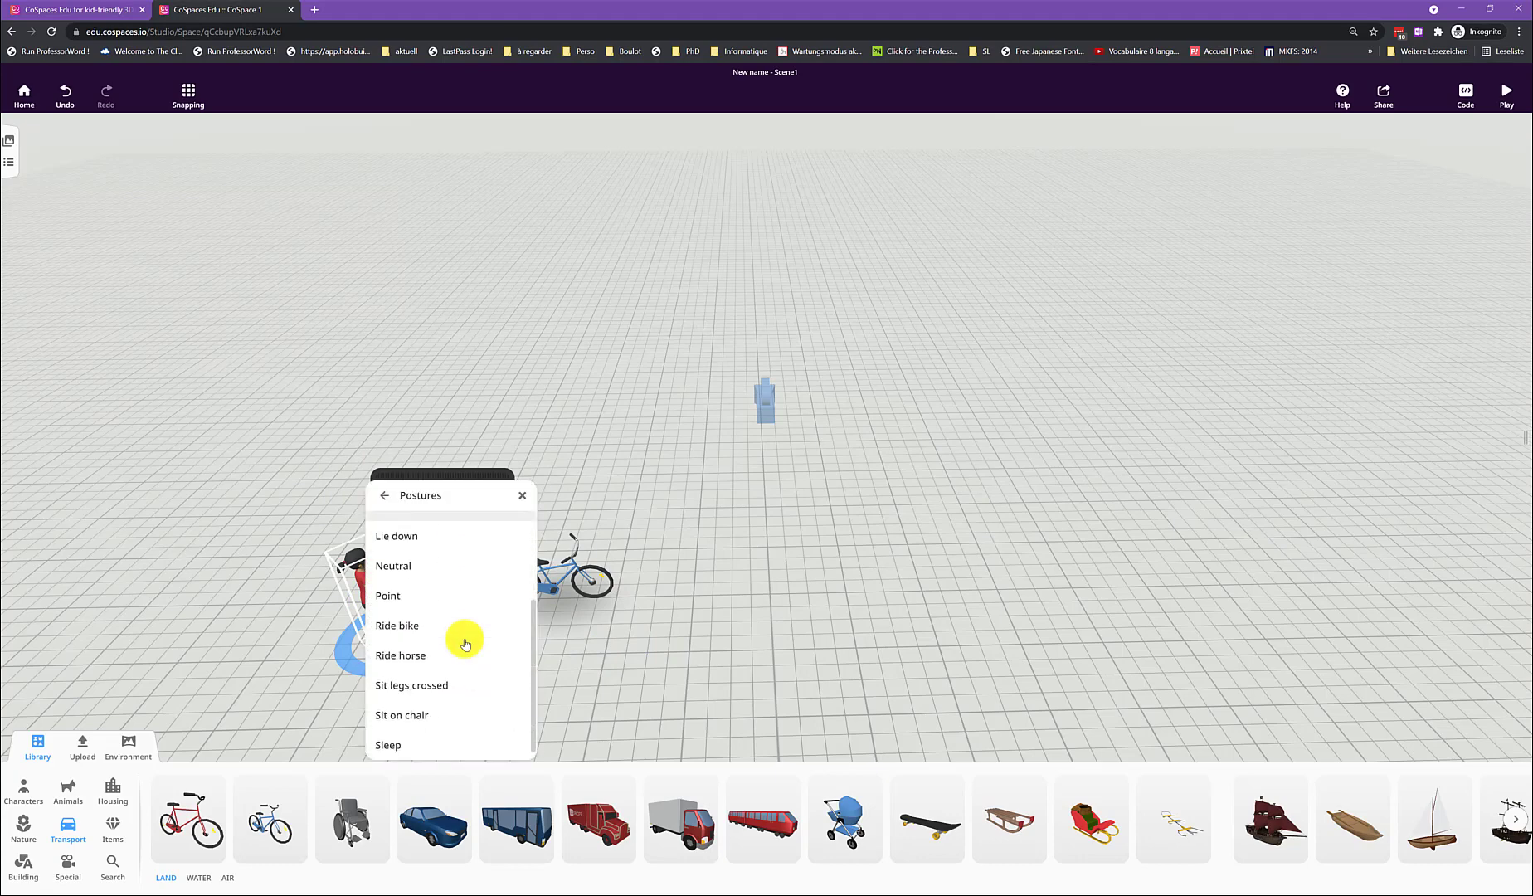
pyautogui.click(412, 637)
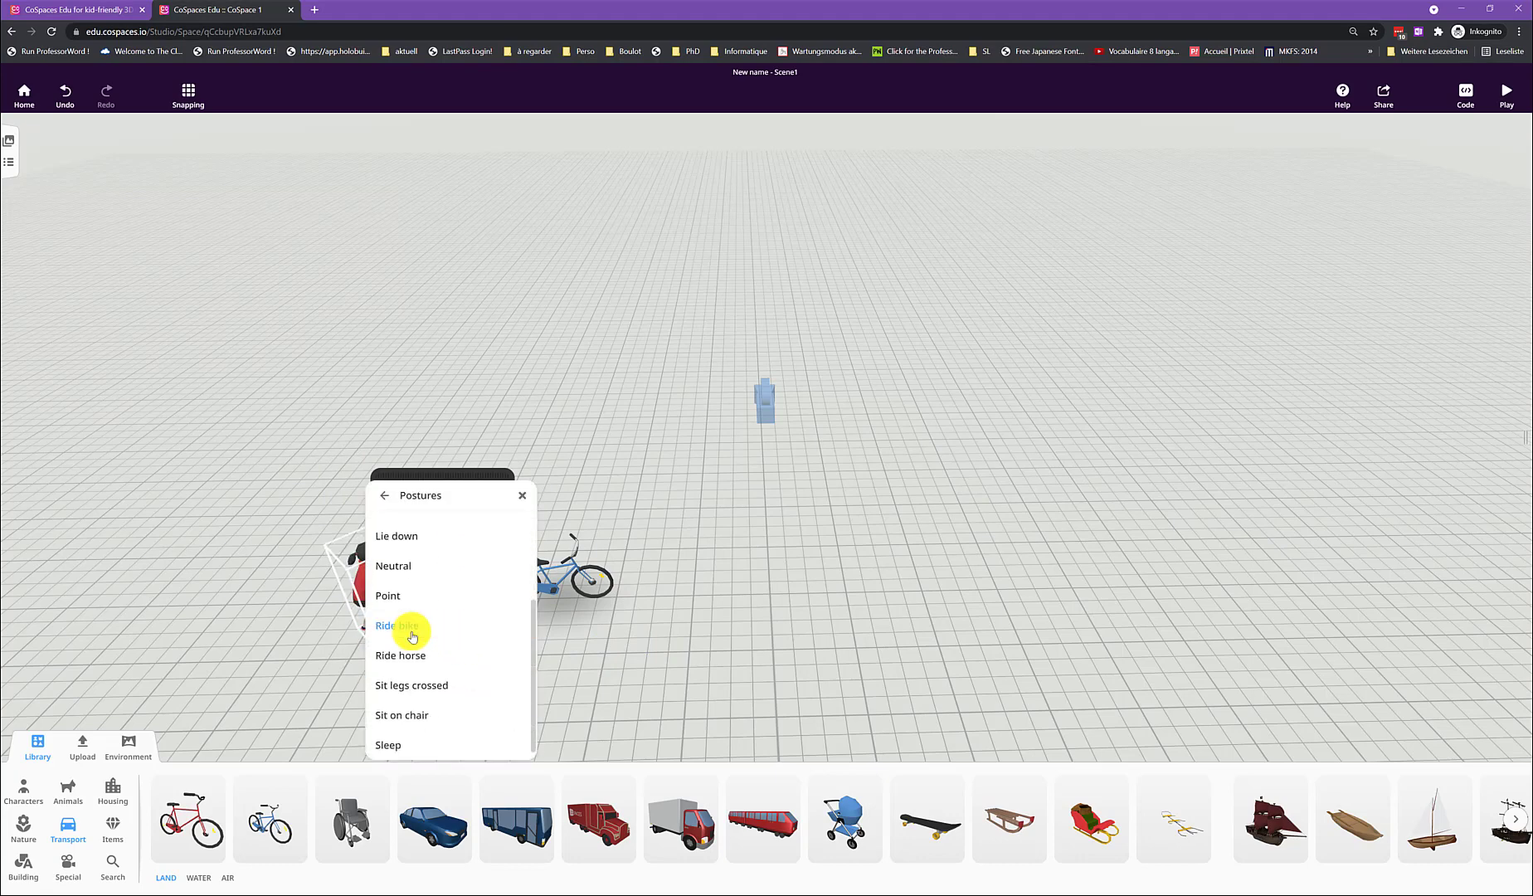
pyautogui.click(287, 643)
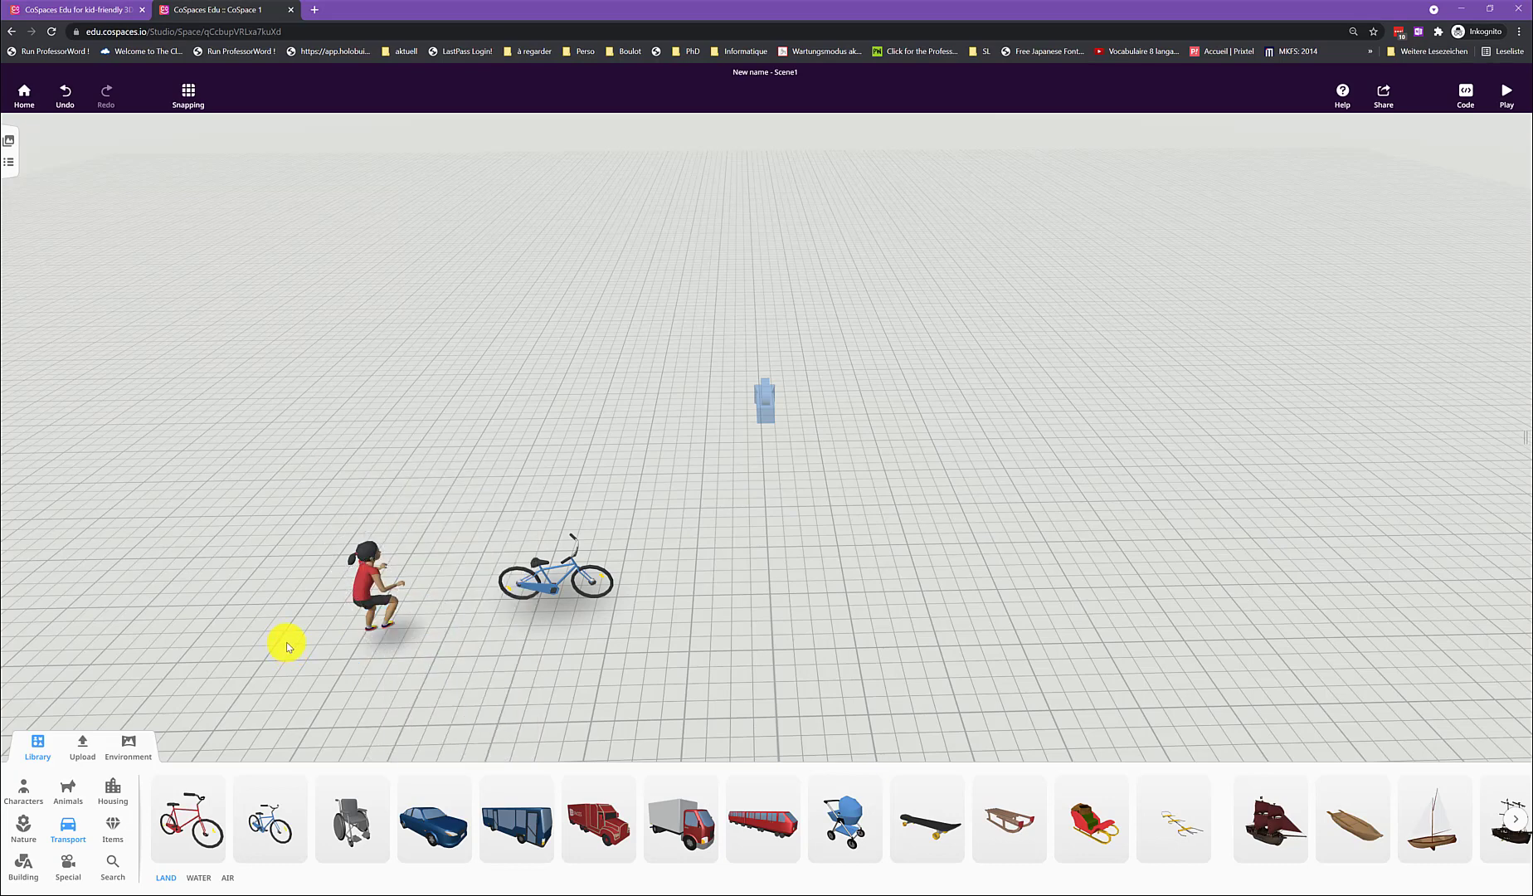
# - Attach the girl to the seat of the blue bicycle
pyautogui.click(365, 591)
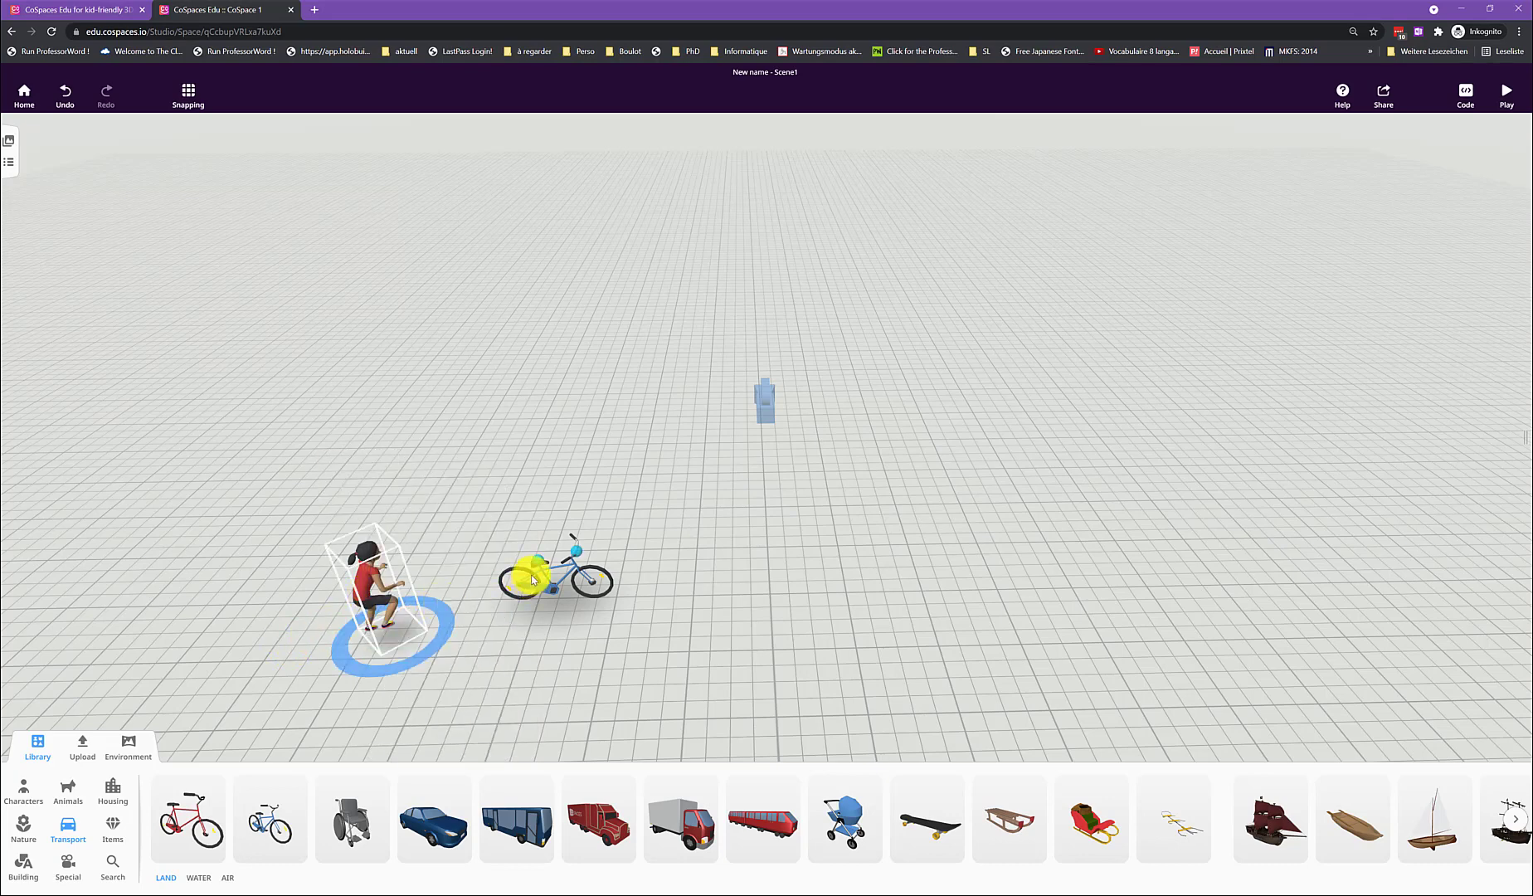
pyautogui.moveTo(539, 560); pyautogui.dragTo(539, 561)
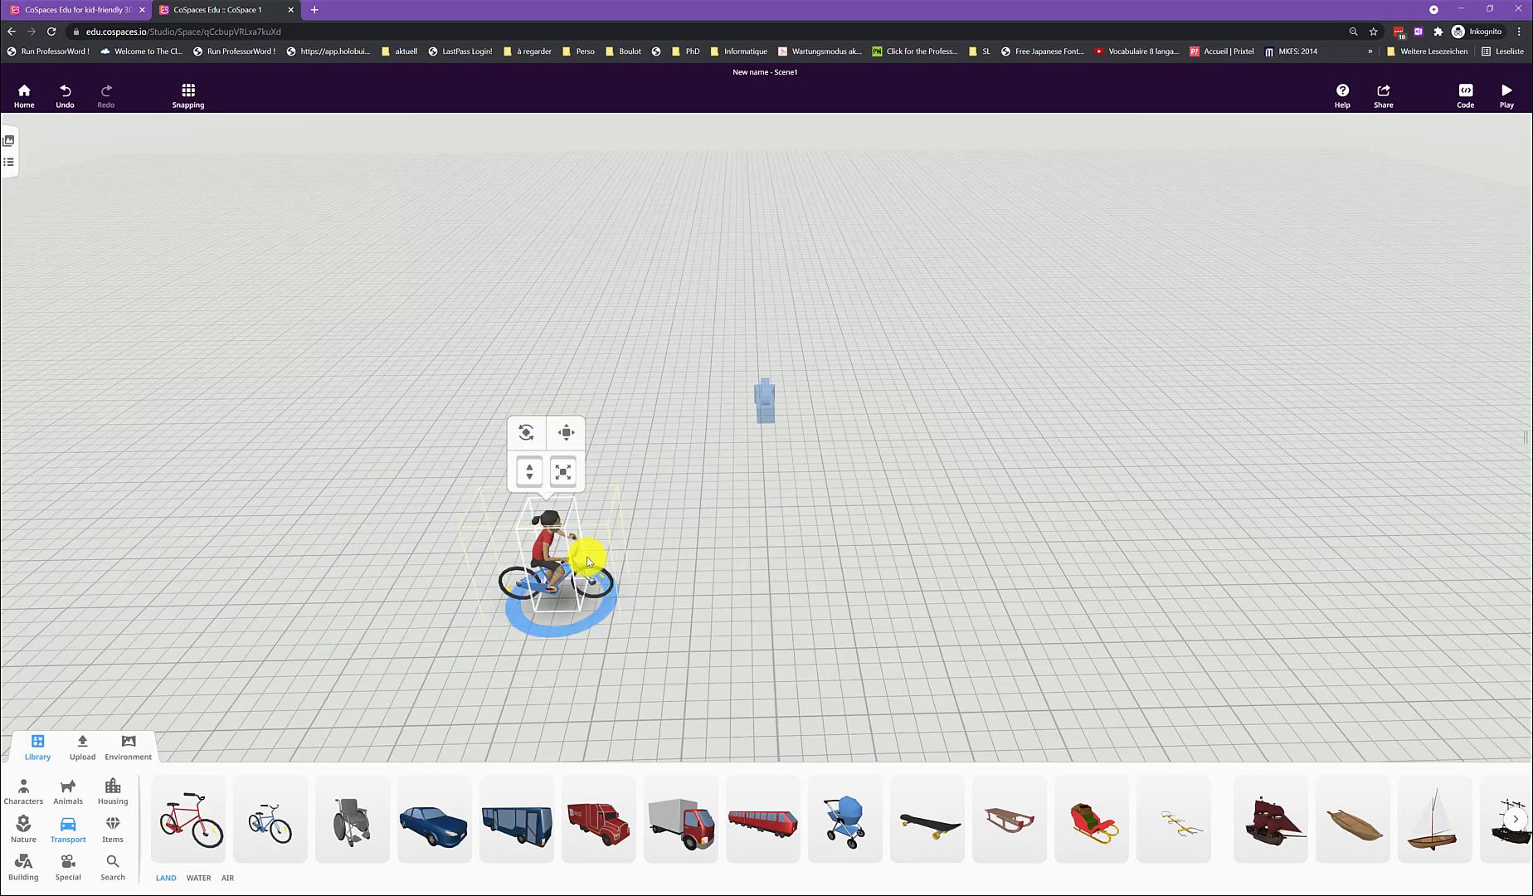
# - Play the scene to preview it with the girl on the bicycle
pyautogui.moveTo(682, 690); pyautogui.dragTo(679, 652)
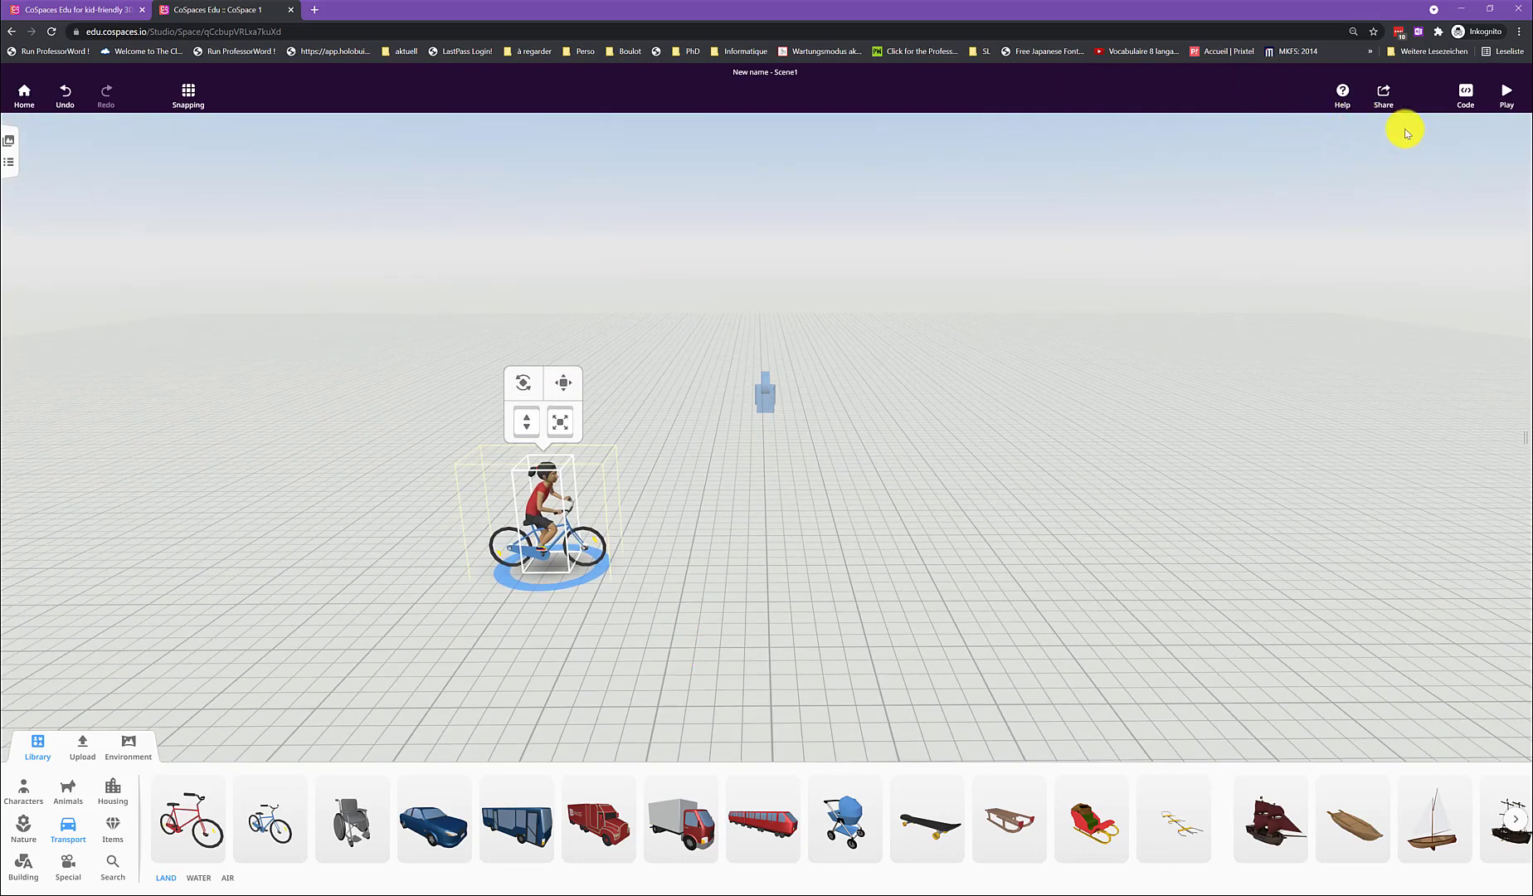
pyautogui.click(1507, 96)
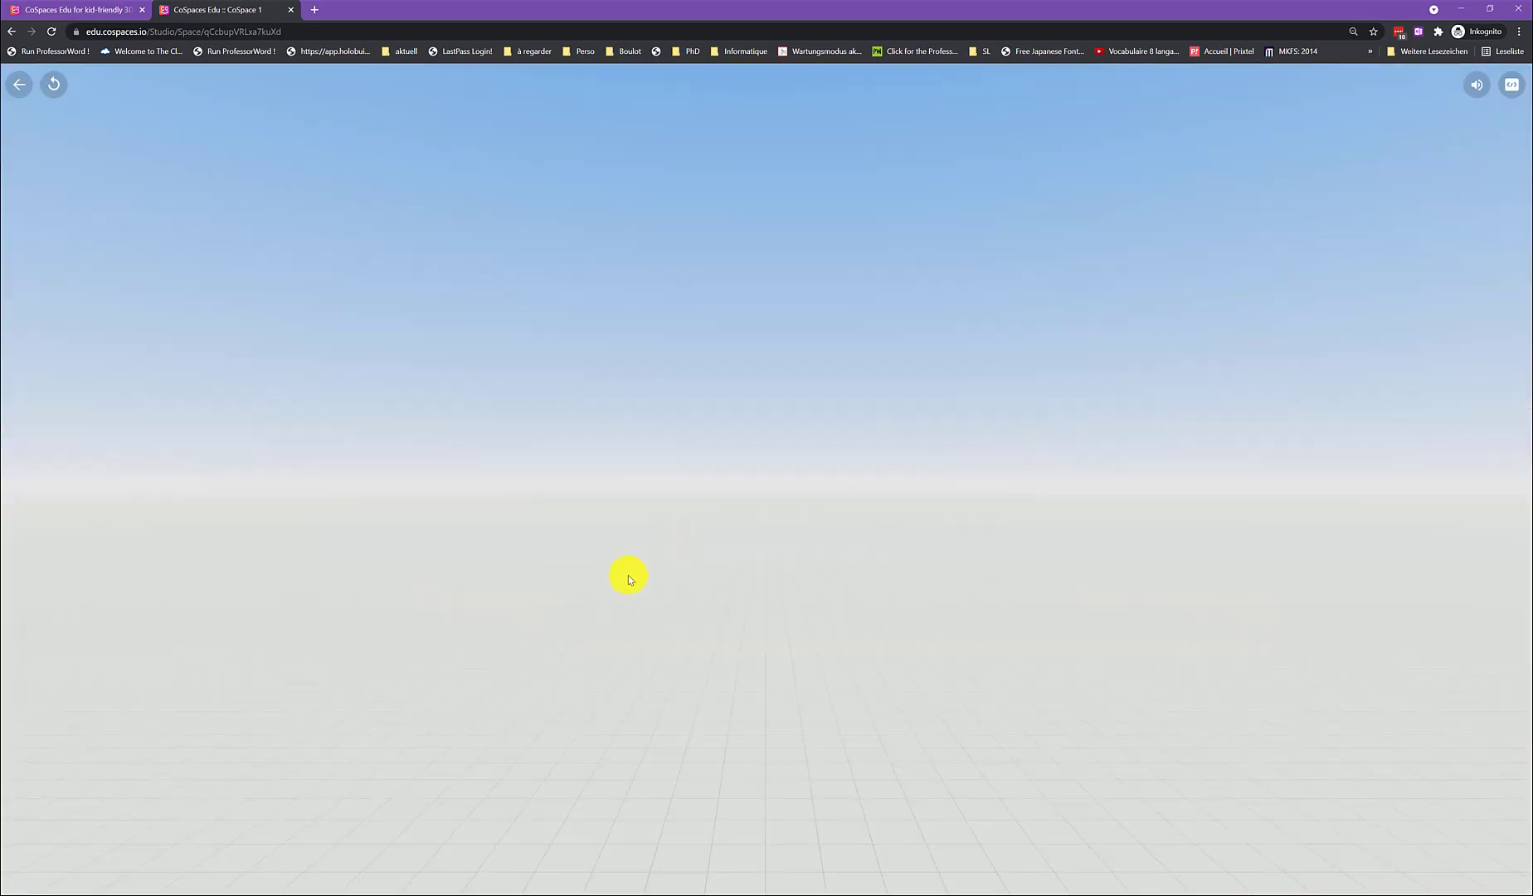